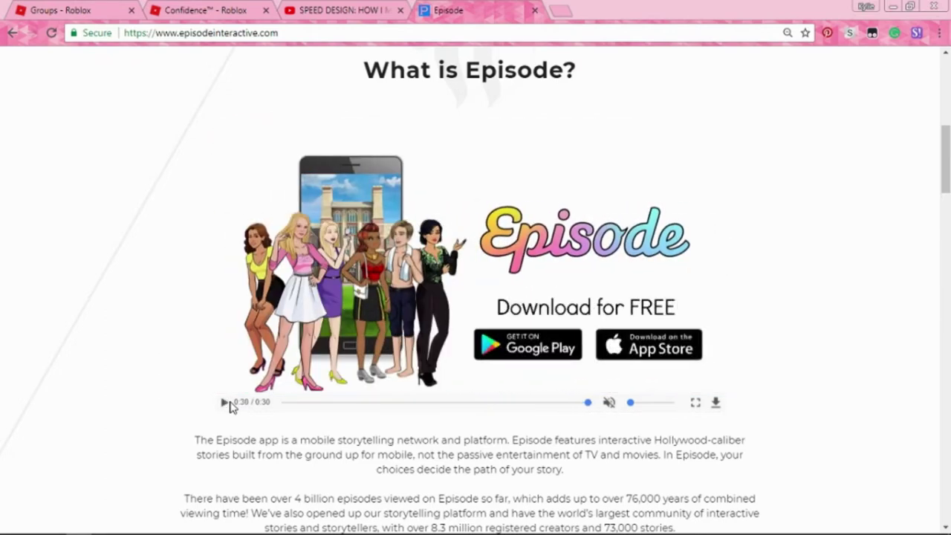
- Look through the Episode homepage, from the introduction and feature cards past the featured stories to the section on creating a story
scroll(367, 524, down, 3)
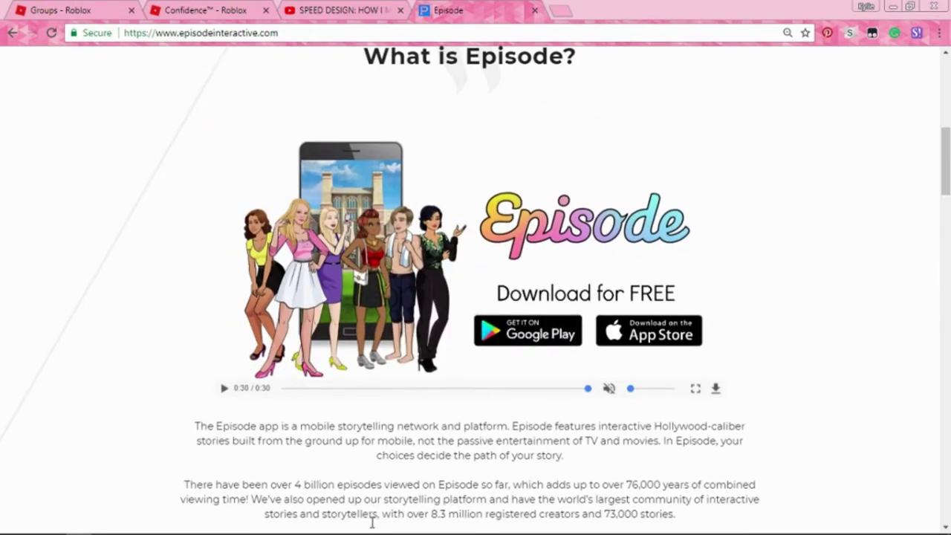
scroll(372, 523, down, 5)
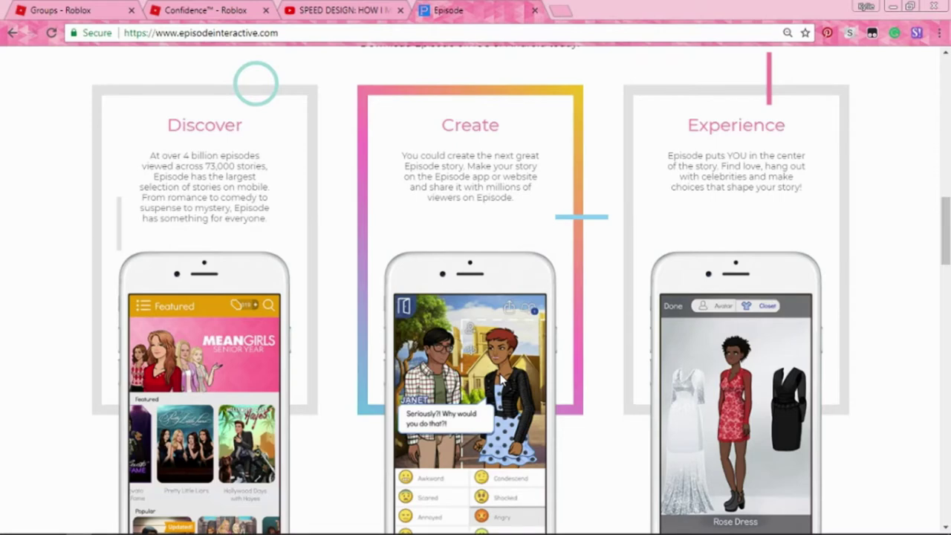
scroll(616, 350, down, 1)
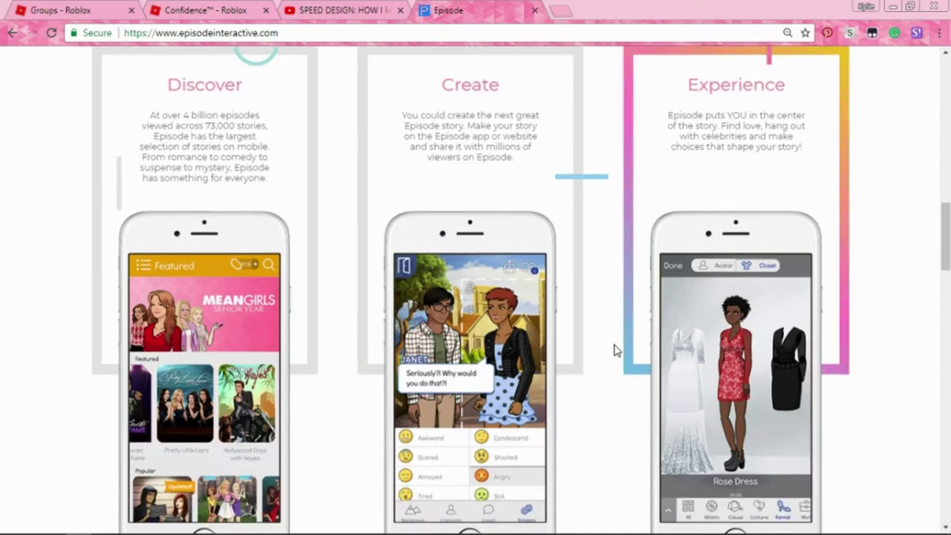
scroll(519, 286, up, 2)
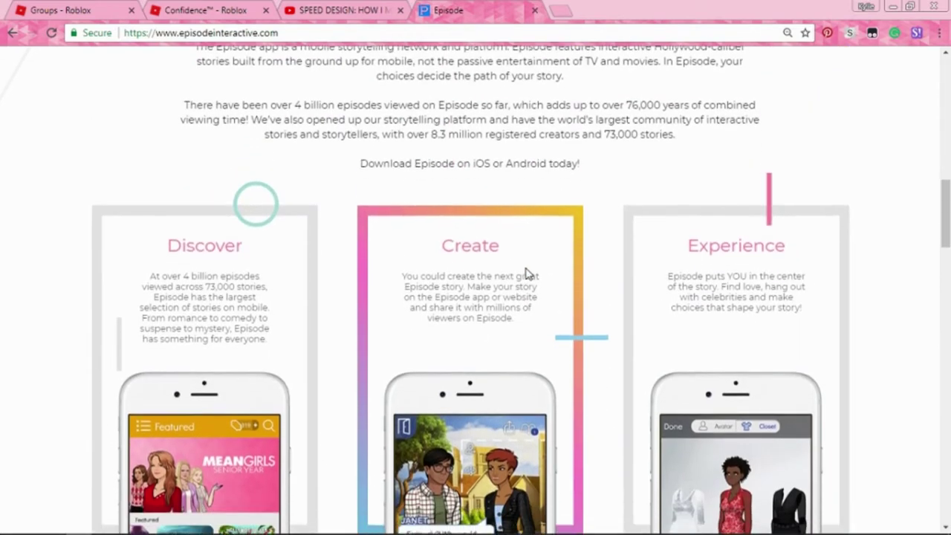
scroll(526, 274, down, 2)
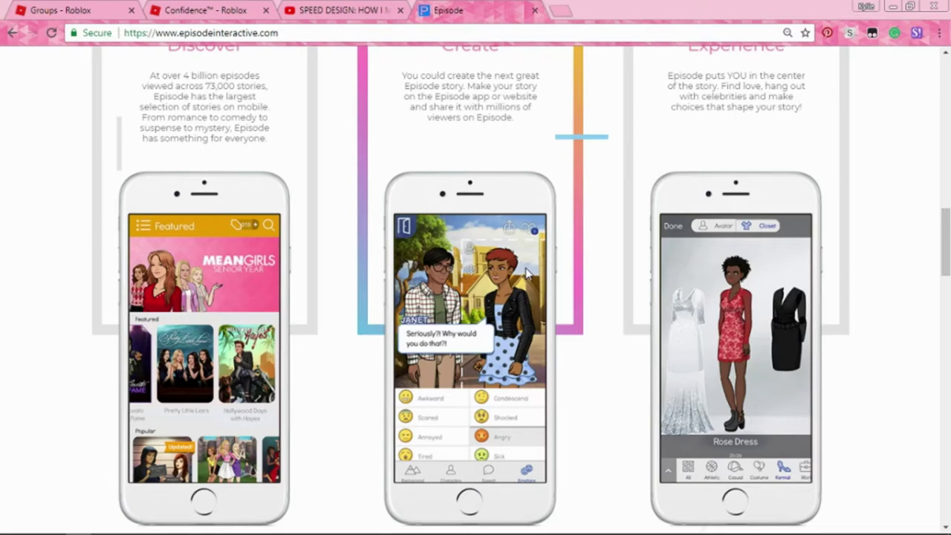
scroll(492, 403, down, 8)
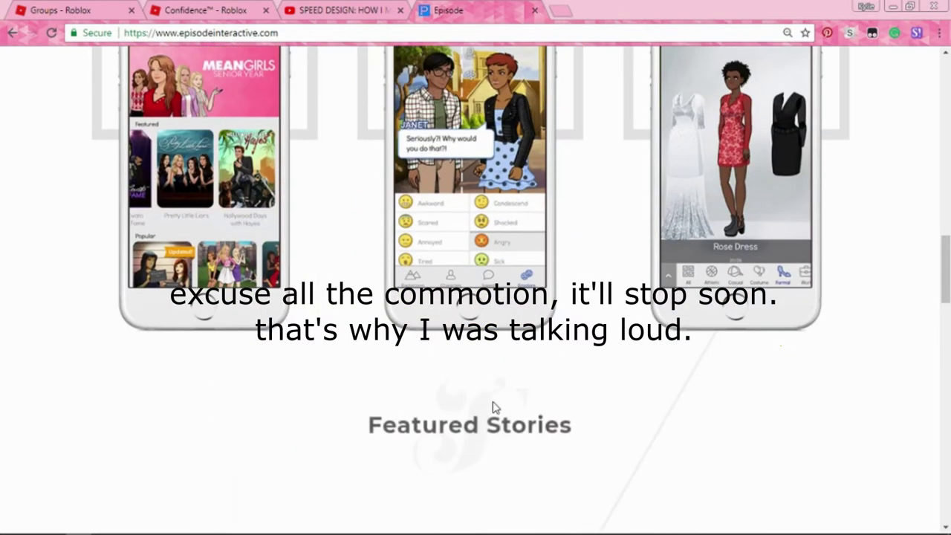
scroll(502, 392, down, 5)
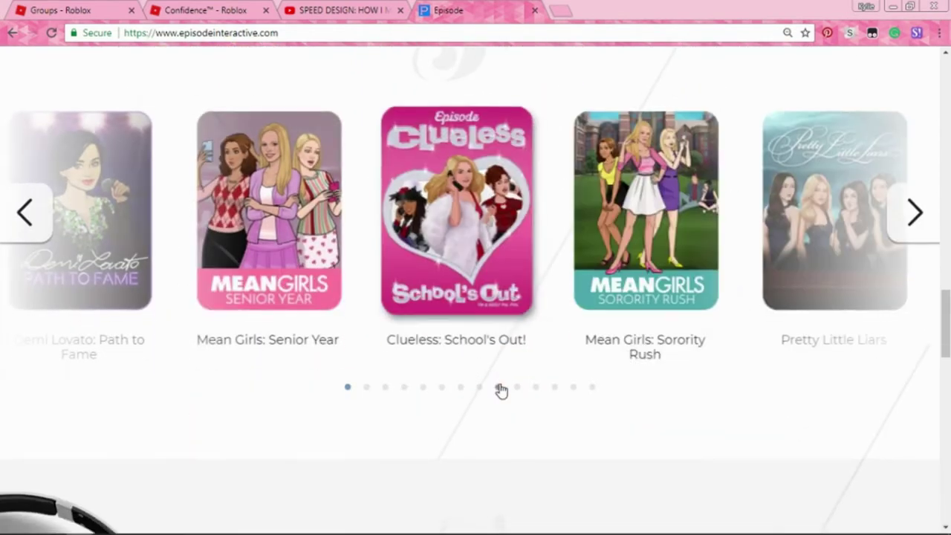
scroll(513, 212, down, 2)
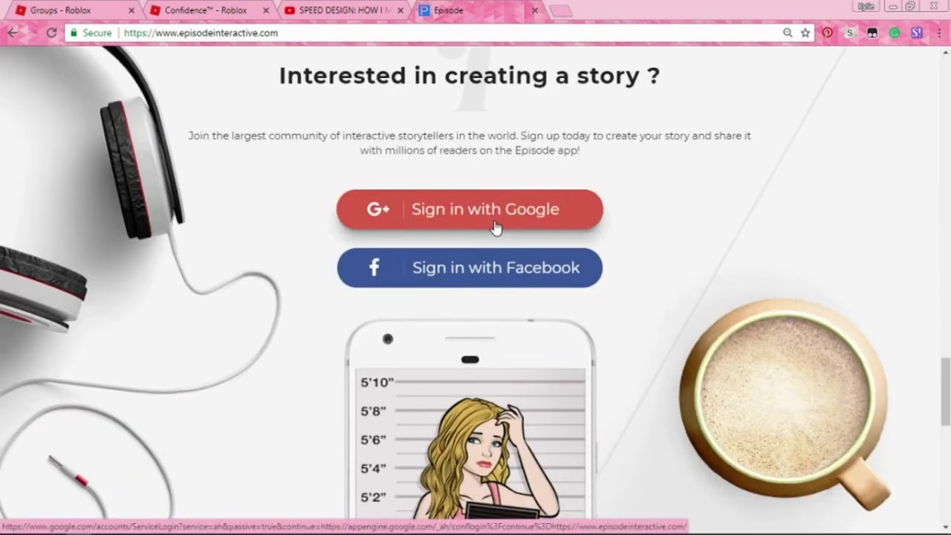
- Sign in to the writer portal with Google, switching to the first account in the account chooser
click(520, 207)
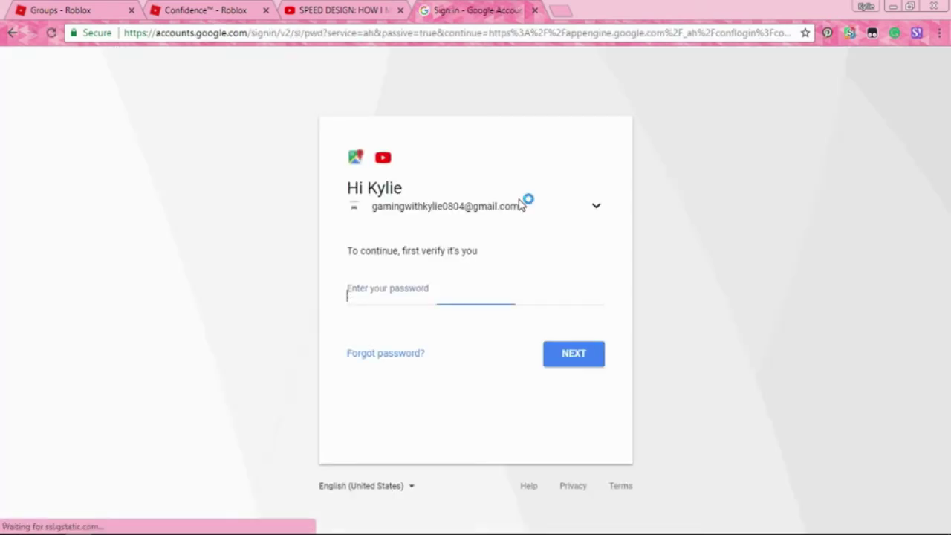
click(593, 210)
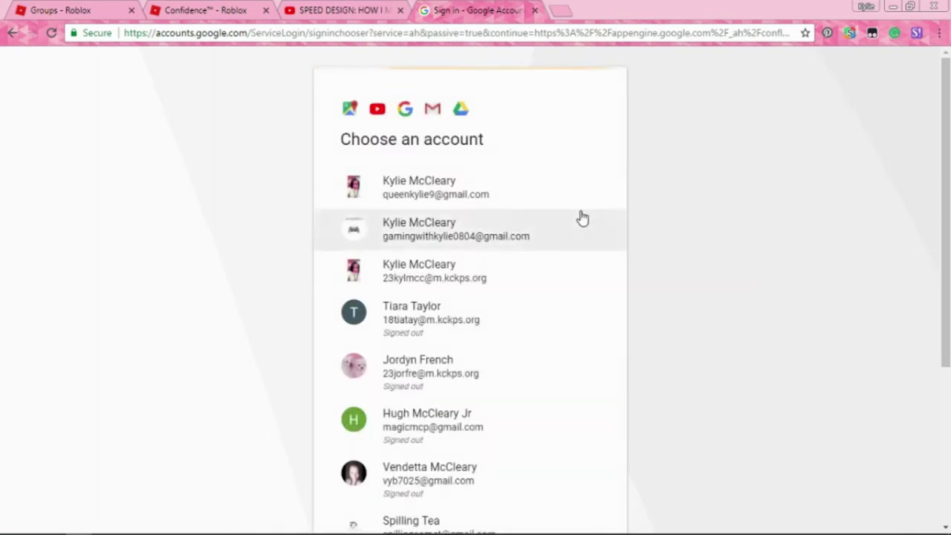
click(477, 199)
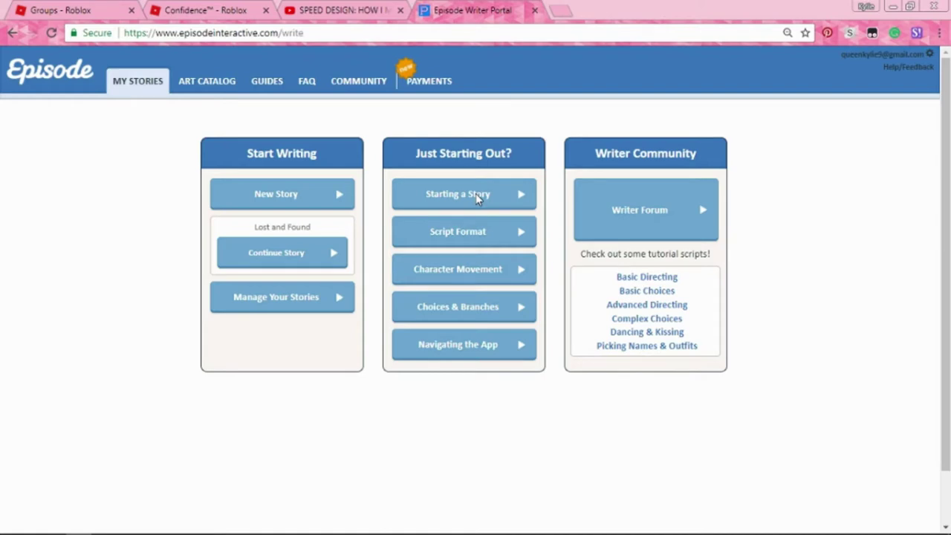
- Open the Bad Luck story from the story manager and examine its small and large cover art
click(313, 297)
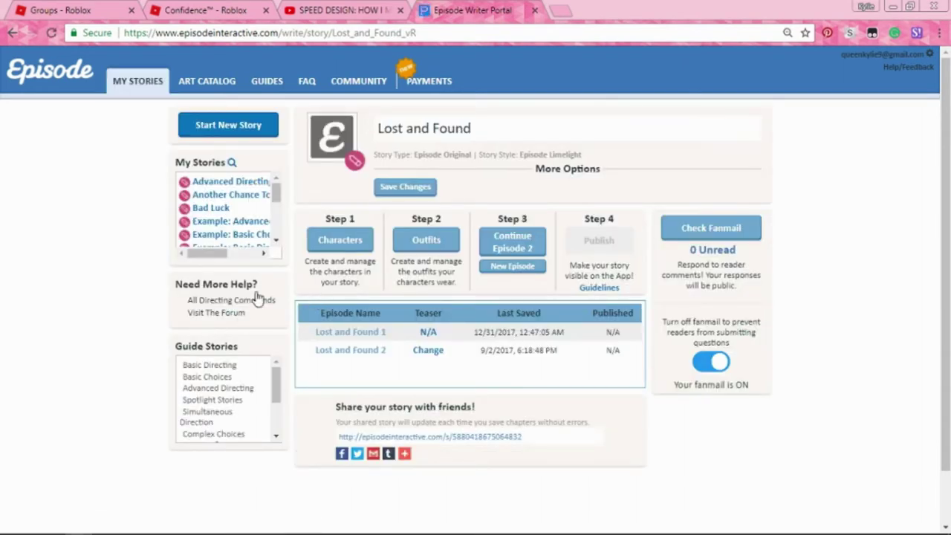
click(217, 214)
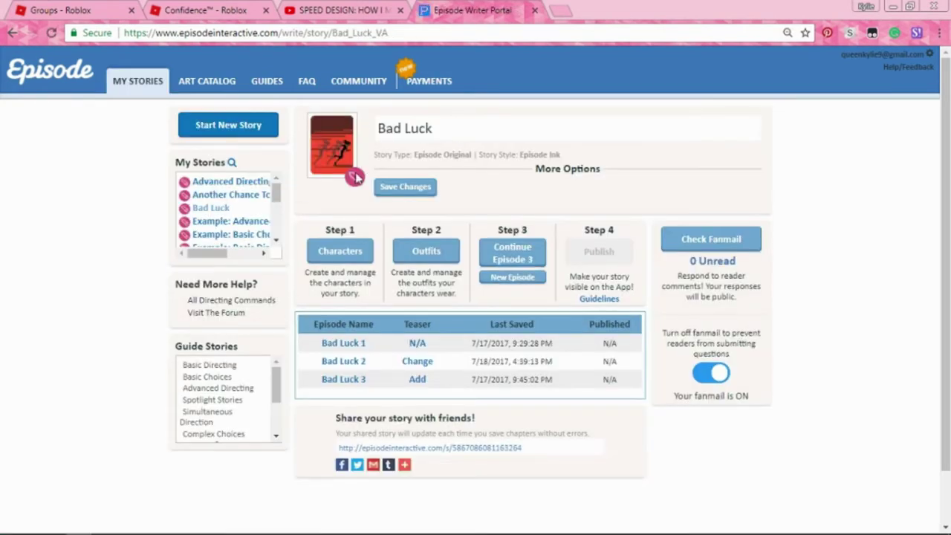
click(344, 165)
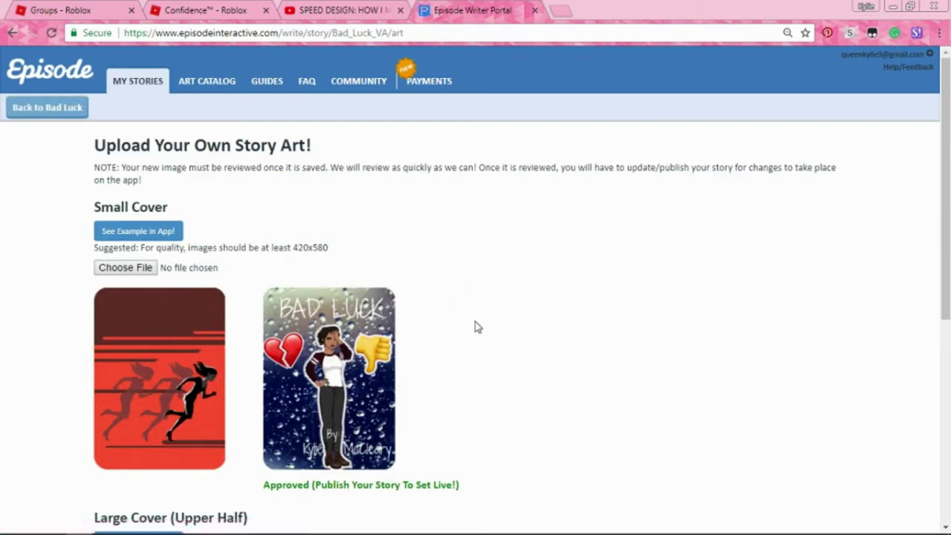
scroll(476, 325, down, 3)
scroll(622, 230, down, 2)
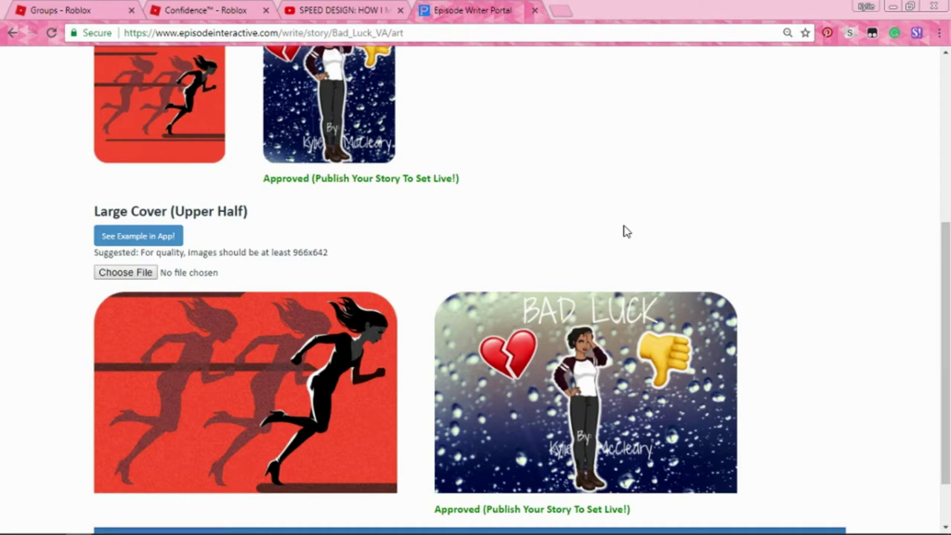
- Leave the cover art page for the Bad Luck story overview and open the story's characters
scroll(624, 231, up, 5)
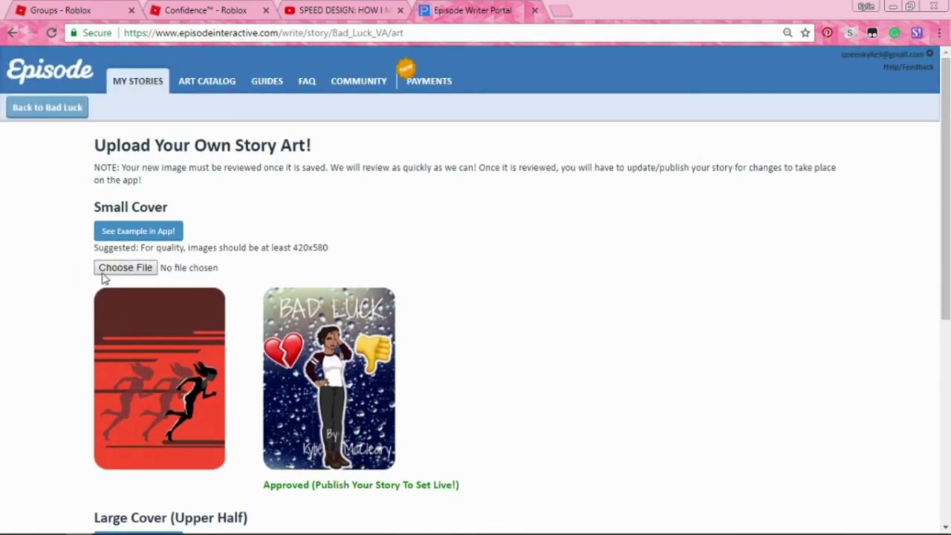
click(62, 104)
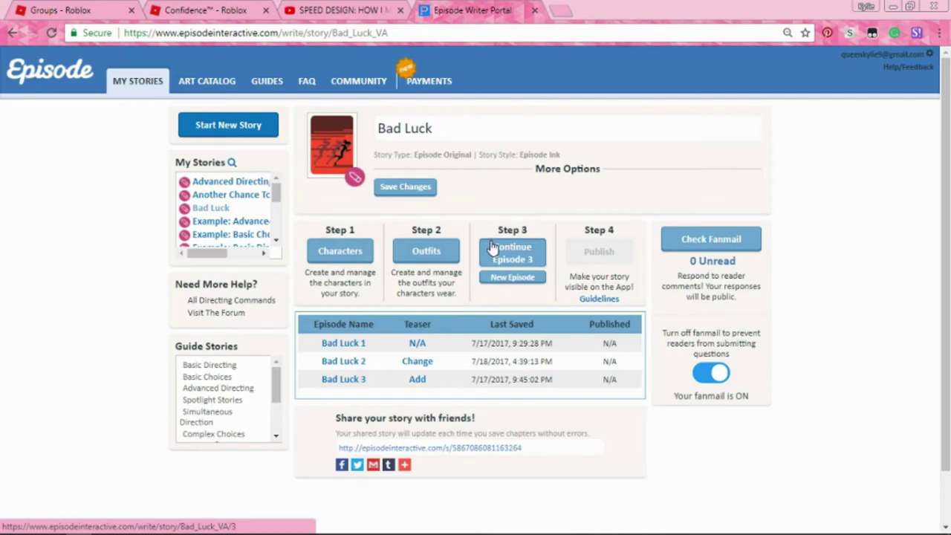
click(341, 255)
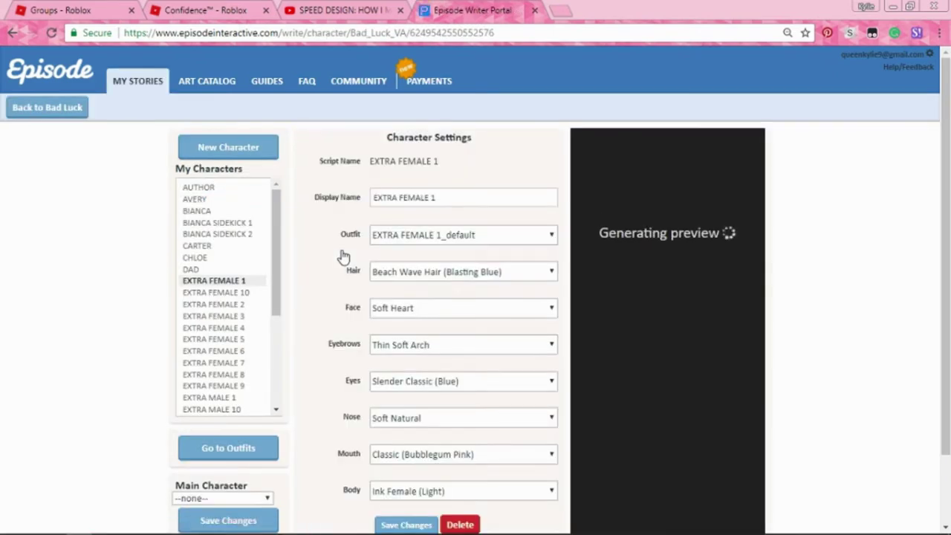
- Draft a new character named Guiwguishdw with APARNA as the starting actor, and go back to the existing characters without saving
click(248, 150)
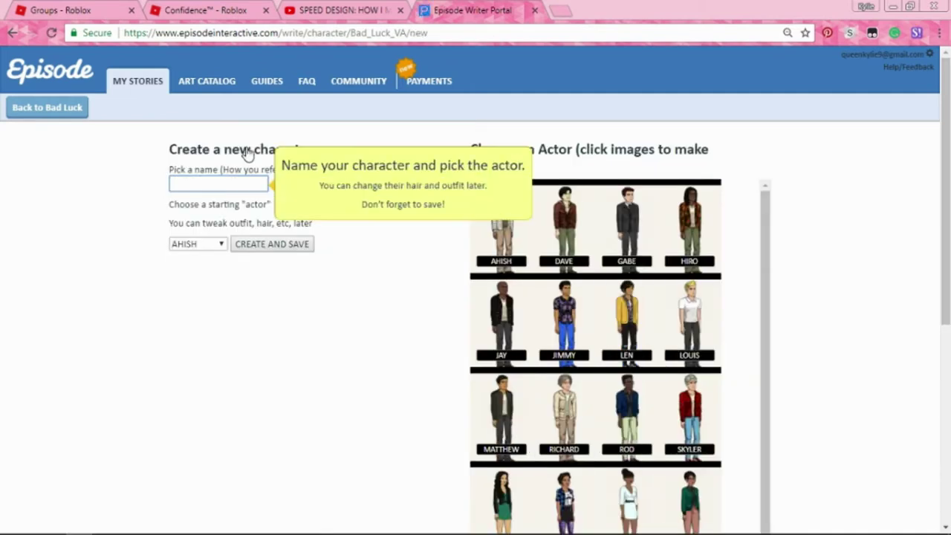
text(Guiwguishdw)
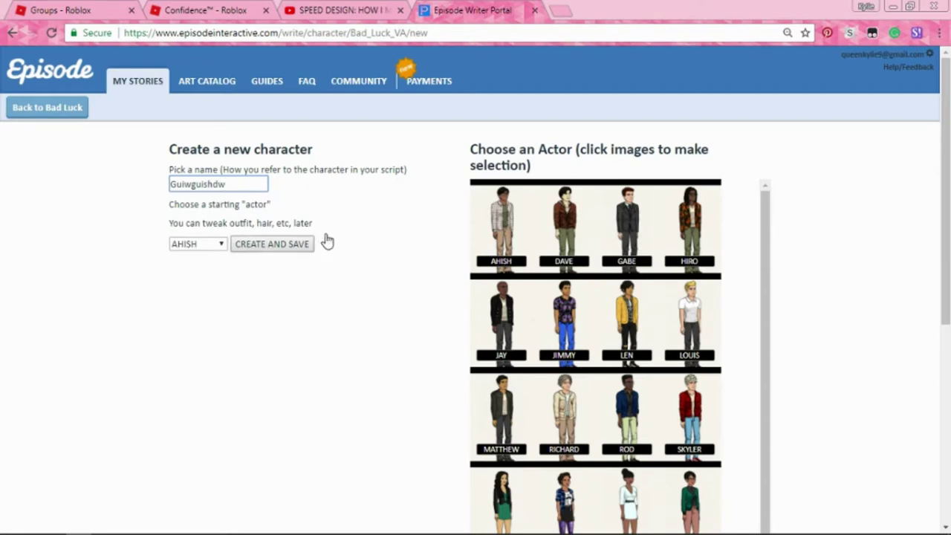
scroll(603, 379, down, 1)
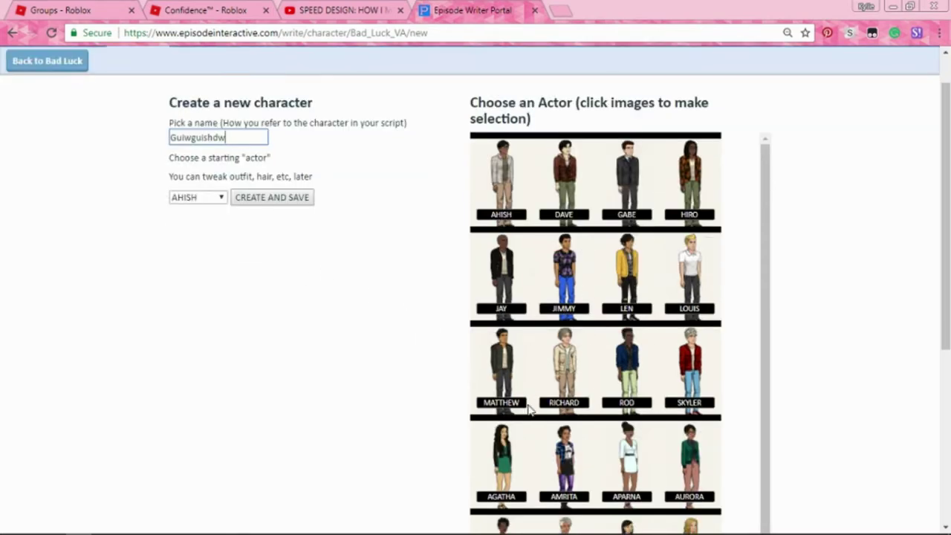
scroll(535, 331, down, 1)
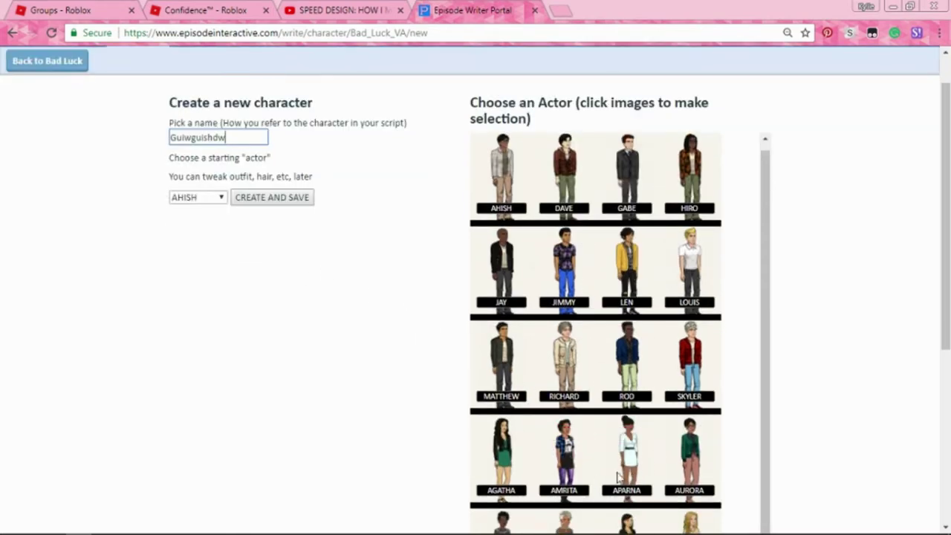
click(199, 199)
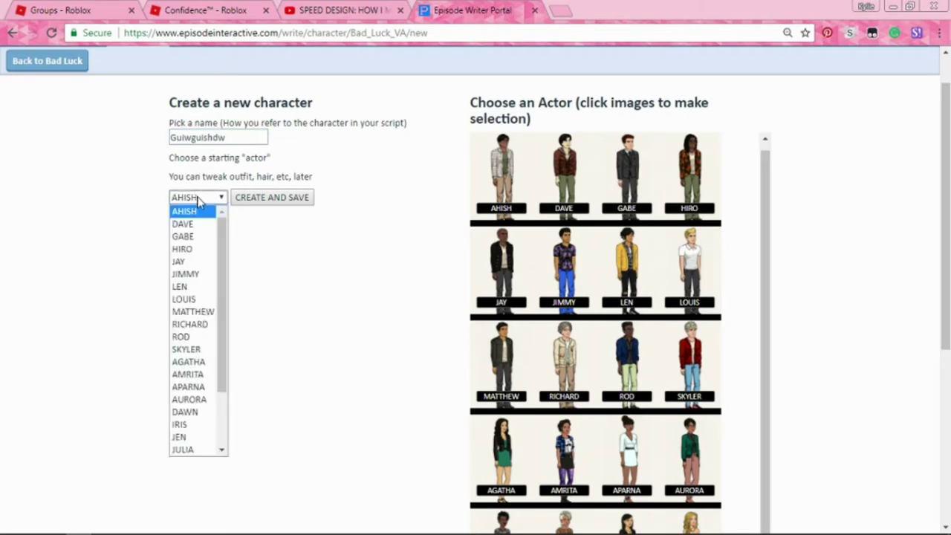
click(199, 388)
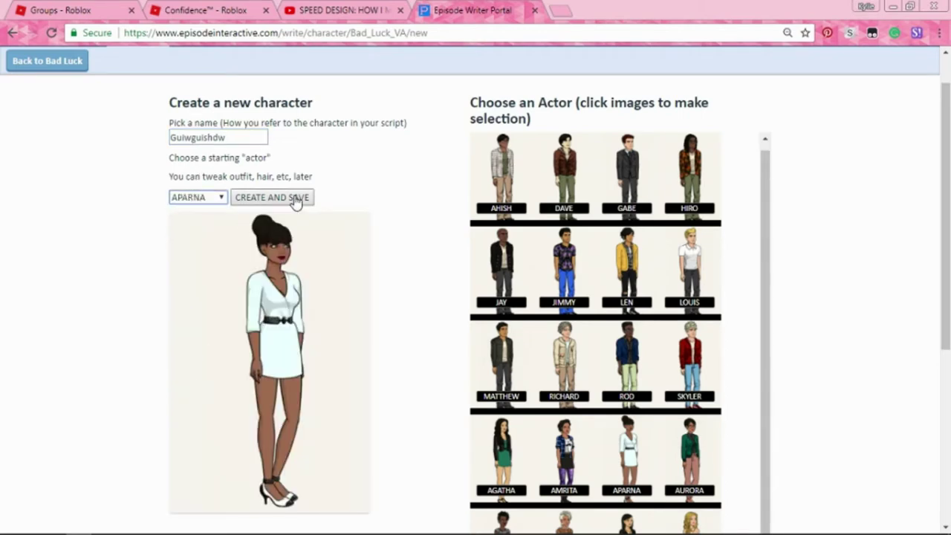
click(12, 33)
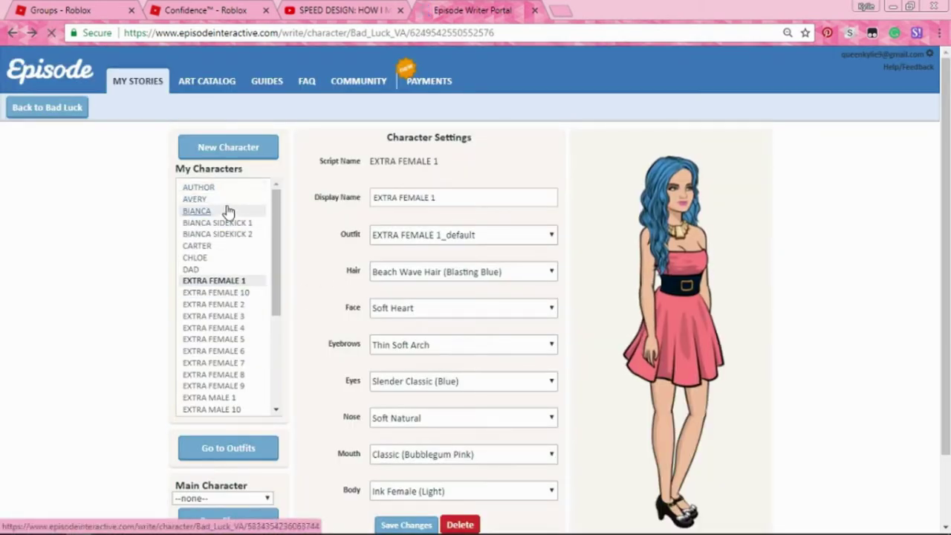
- View the character settings of AUTHOR and YOU in the Bad Luck story
click(209, 191)
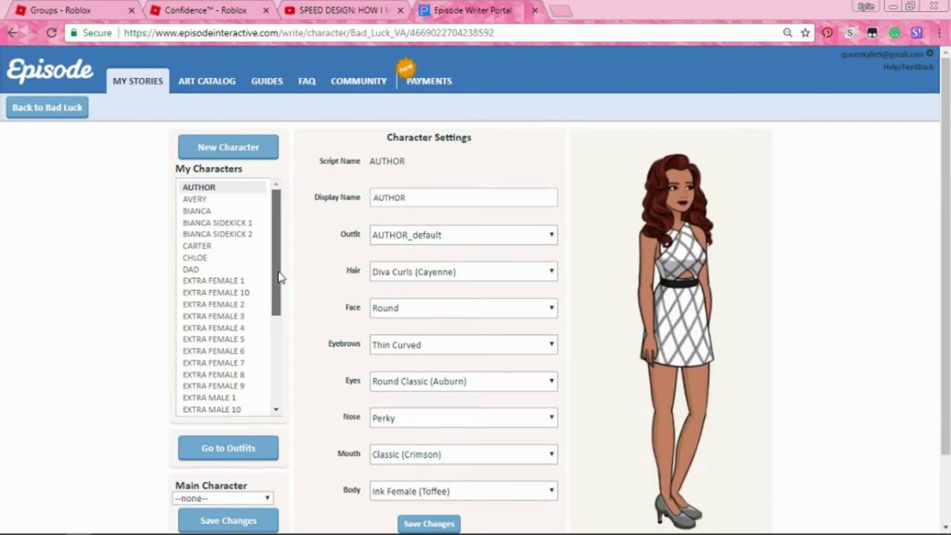
scroll(280, 277, down, 5)
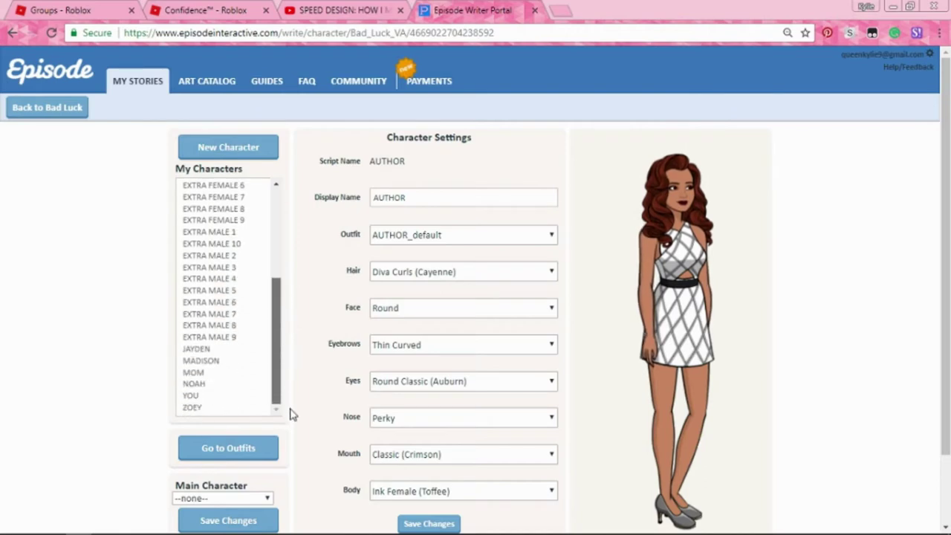
click(191, 397)
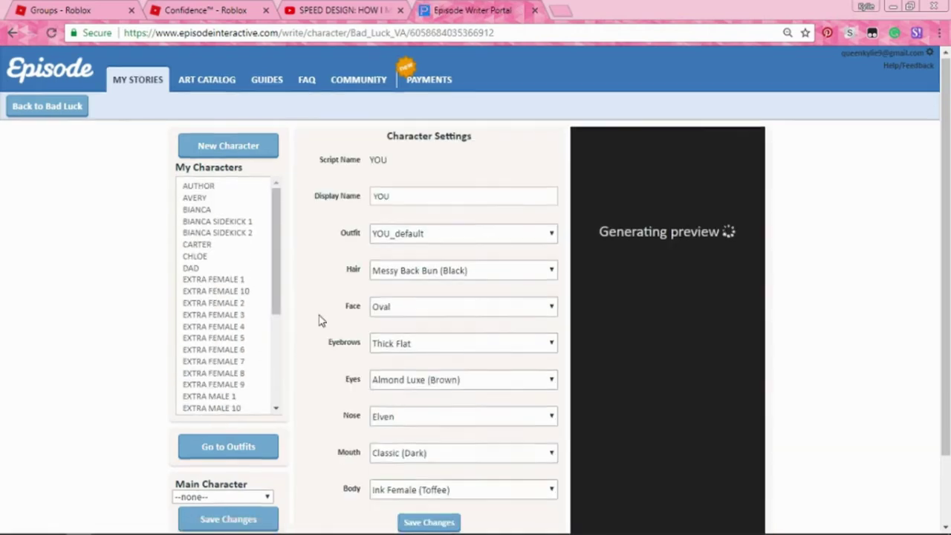
scroll(318, 319, down, 1)
scroll(304, 308, up, 1)
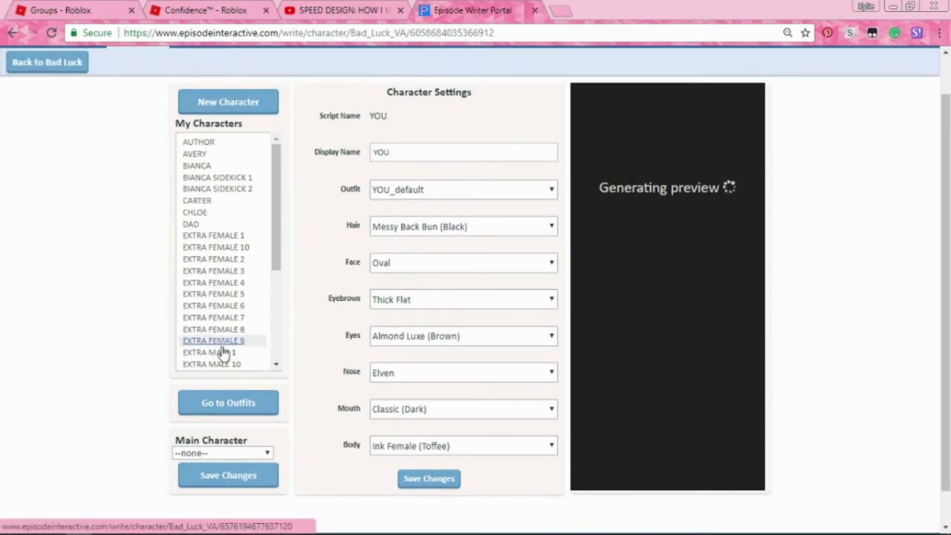
- Open the YOU_default outfit among the story's outfits and remove the Leather Leggings (Black) from it
click(261, 408)
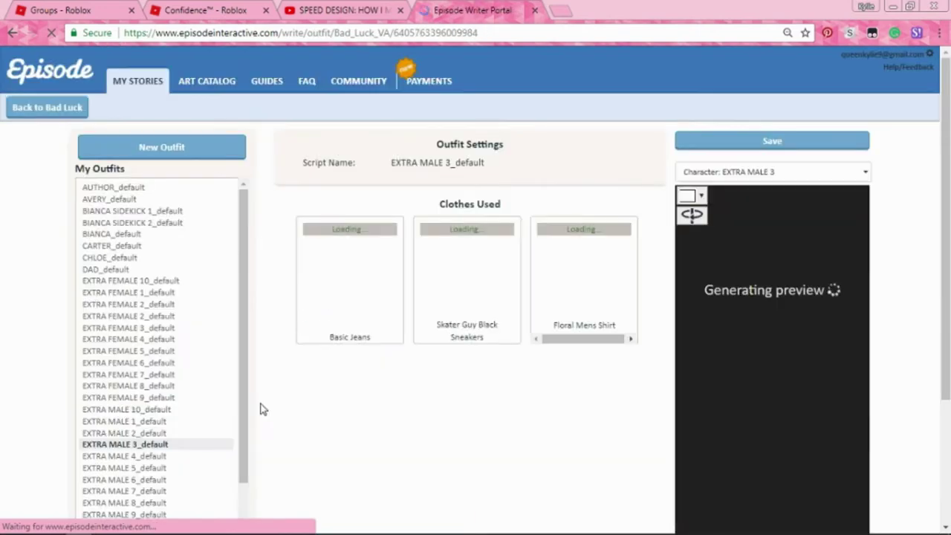
click(14, 33)
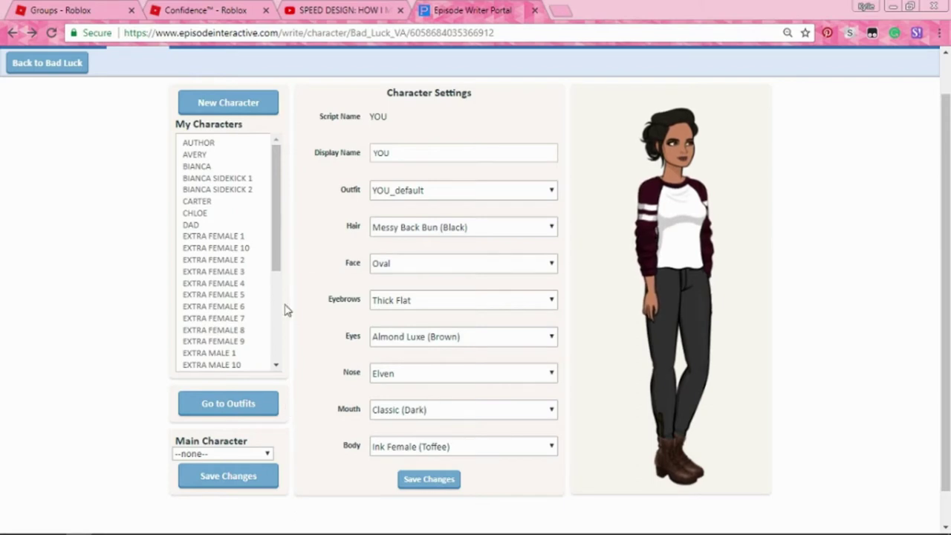
click(261, 409)
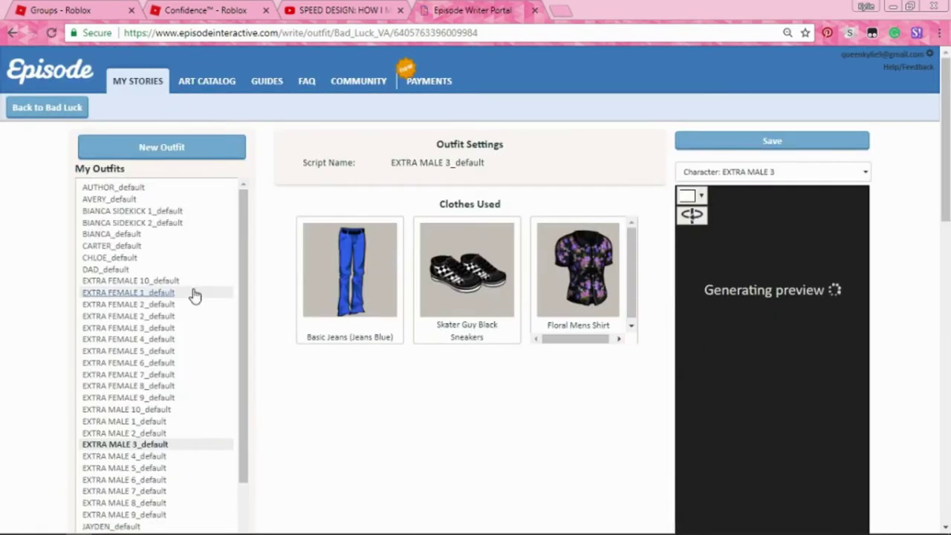
scroll(153, 367, down, 3)
scroll(137, 503, down, 2)
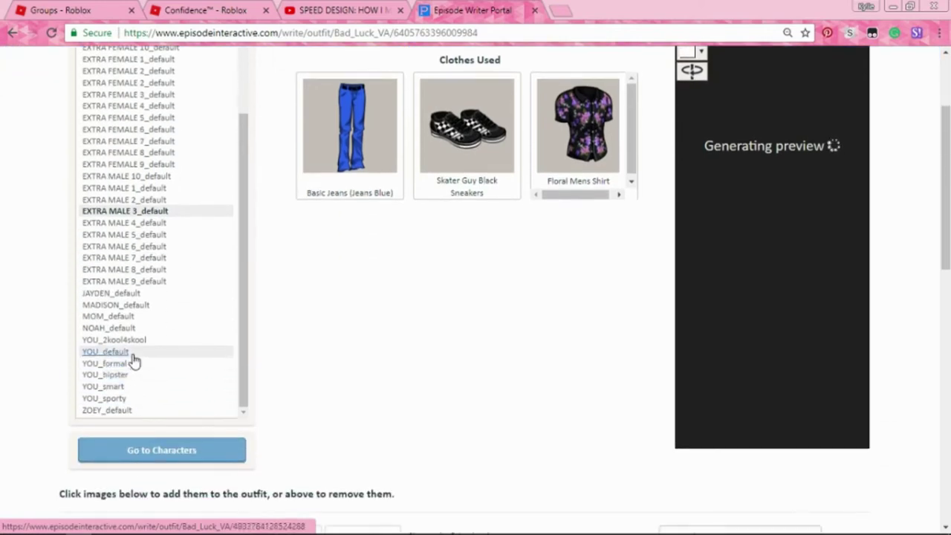
click(134, 359)
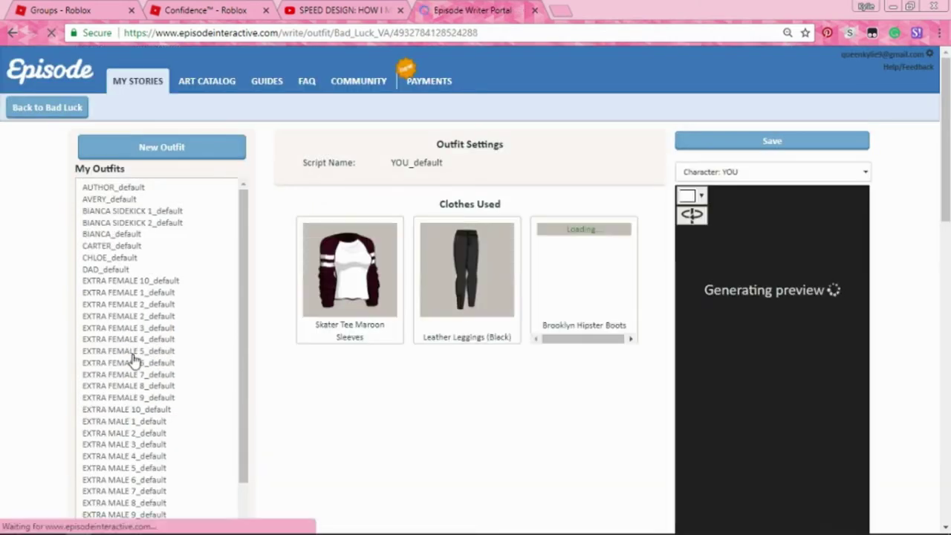
click(444, 235)
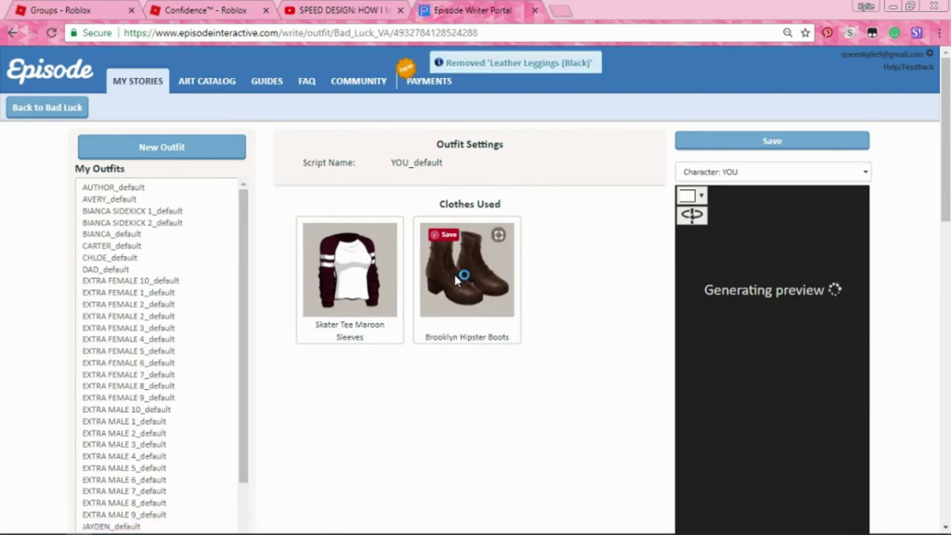
- Browse the clothing available for the YOU_default outfit and look through the clothing type filters
scroll(518, 363, down, 10)
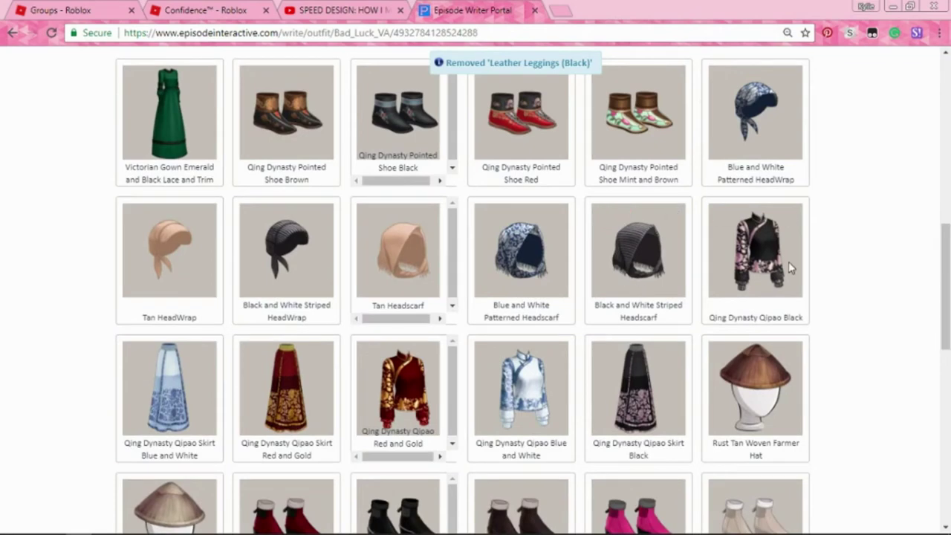
scroll(835, 251, down, 2)
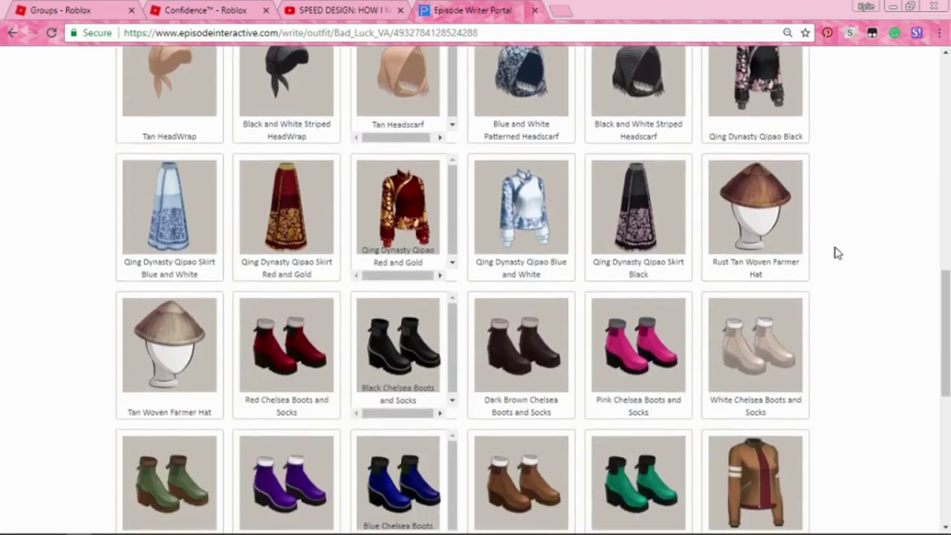
scroll(835, 250, up, 4)
click(704, 153)
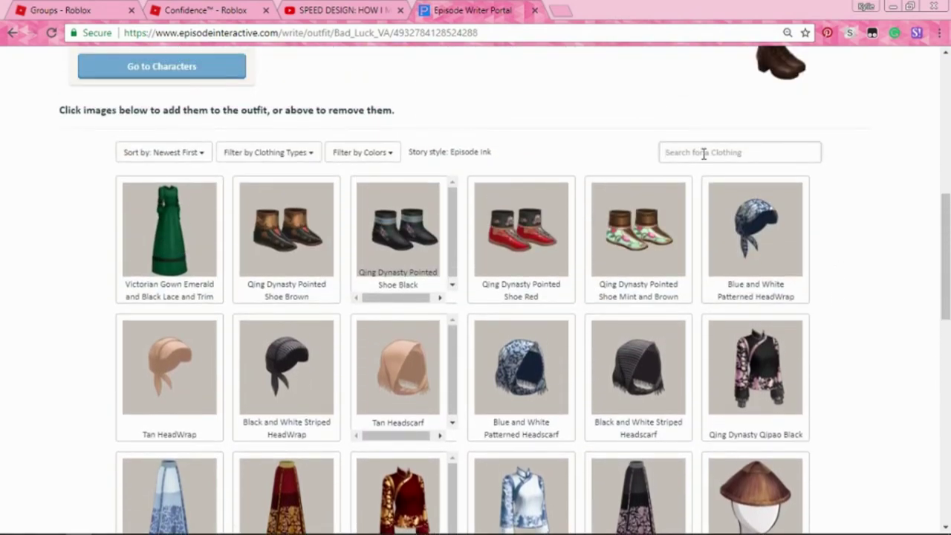
text(p)
key(BackSpace)
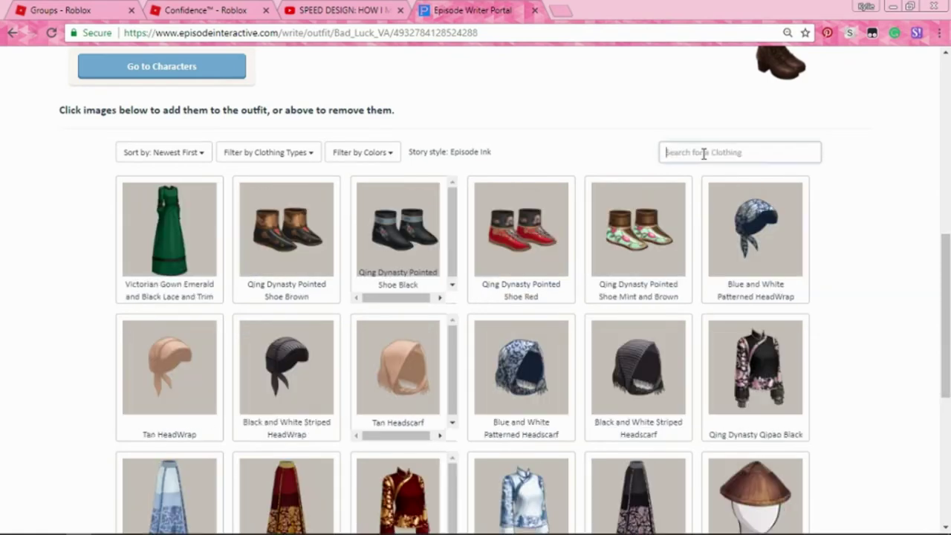
click(307, 154)
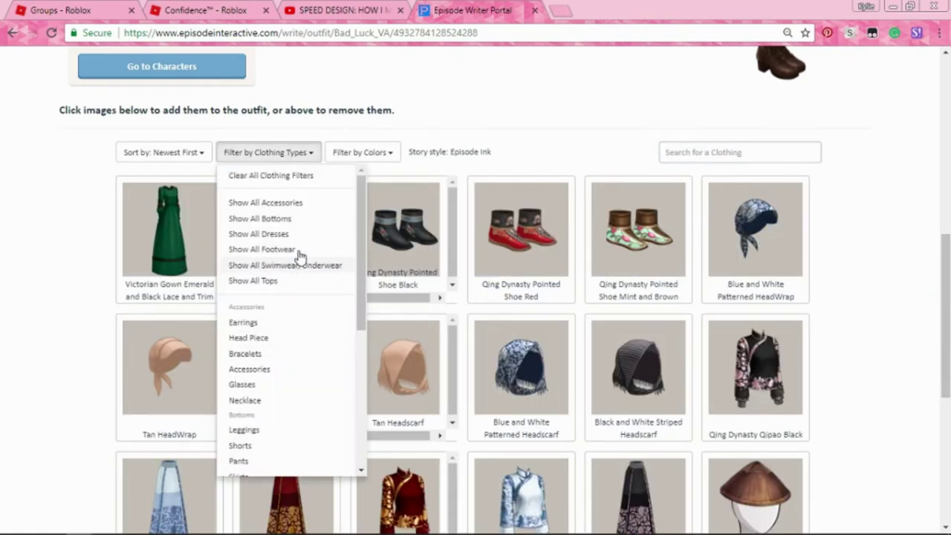
click(296, 222)
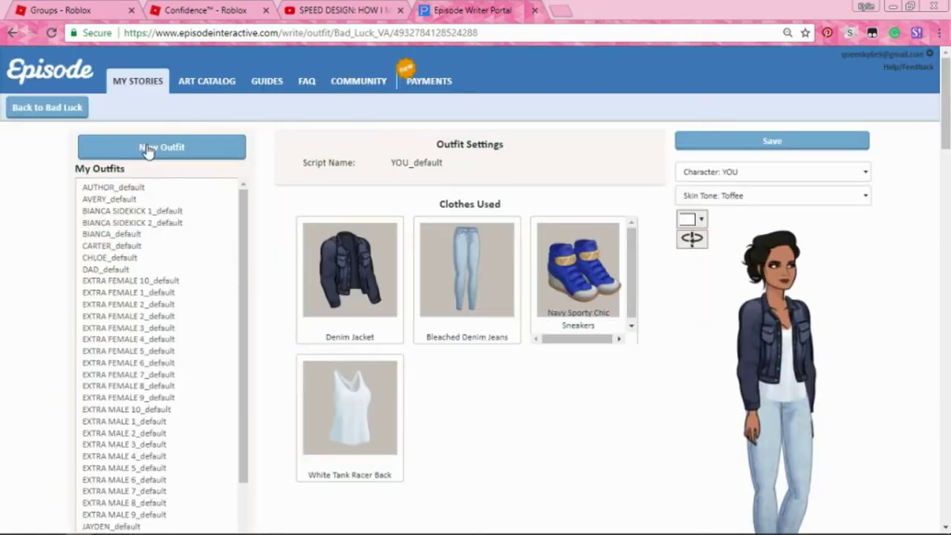
- Return to the Bad Luck story overview and open the script of Episode 3
click(76, 112)
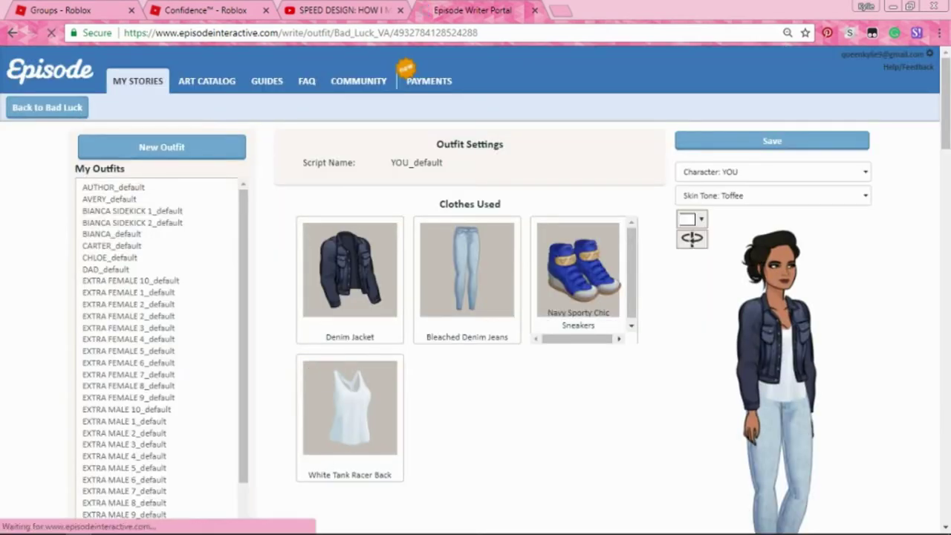
click(105, 521)
click(26, 397)
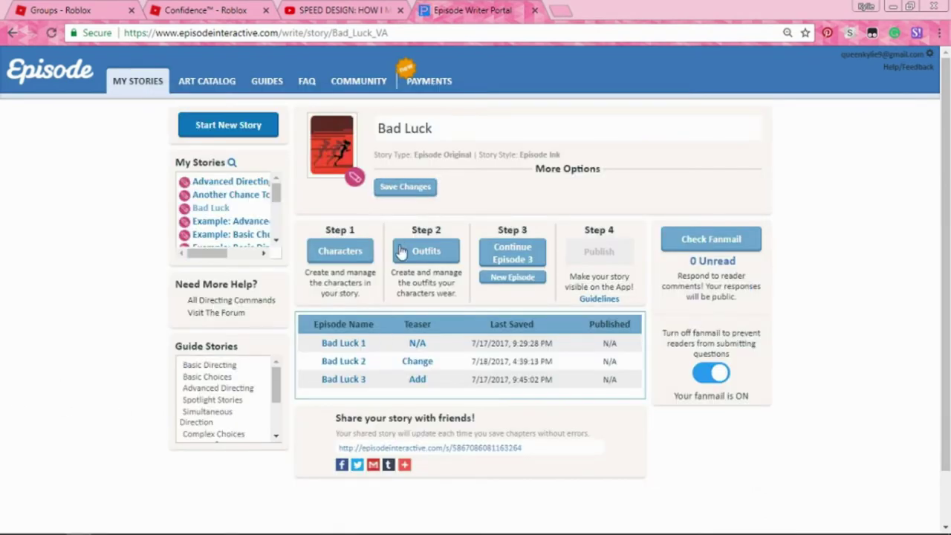
click(503, 254)
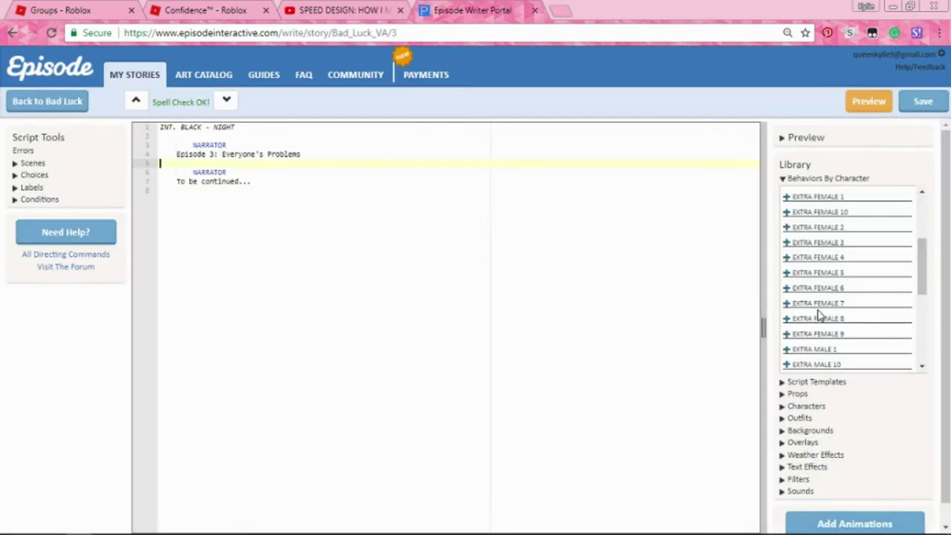
- Expand the behaviors of the character YOU in the library and preview the blush animation
scroll(822, 316, down, 3)
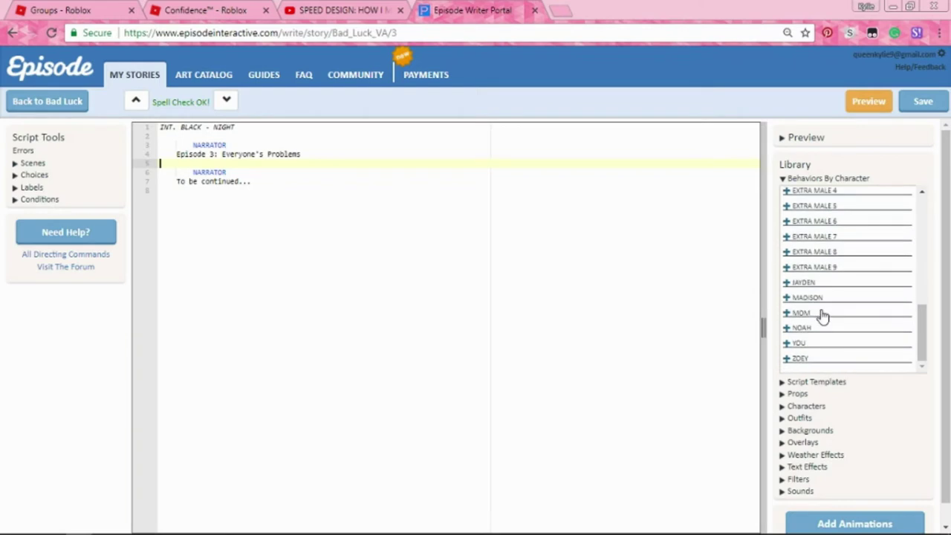
click(787, 344)
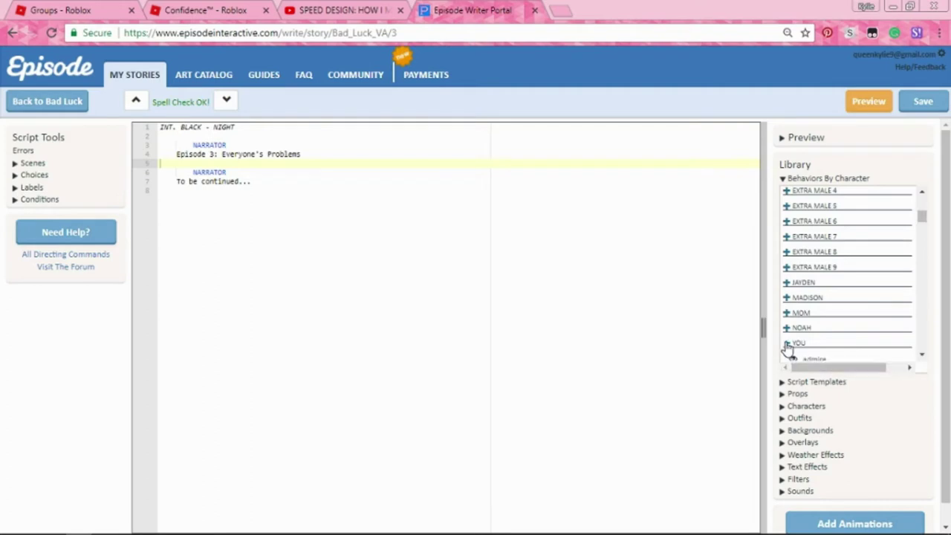
scroll(888, 330, down, 2)
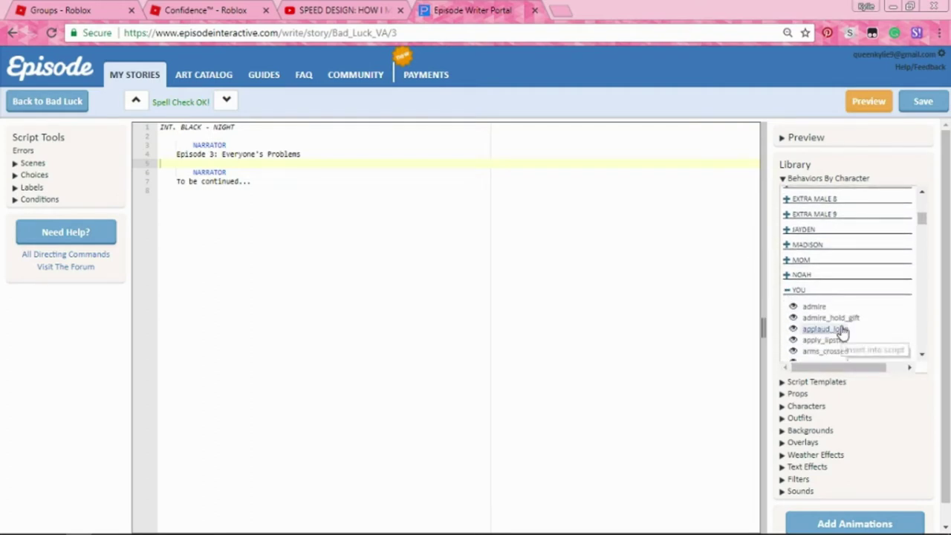
scroll(840, 333, down, 1)
scroll(843, 333, down, 1)
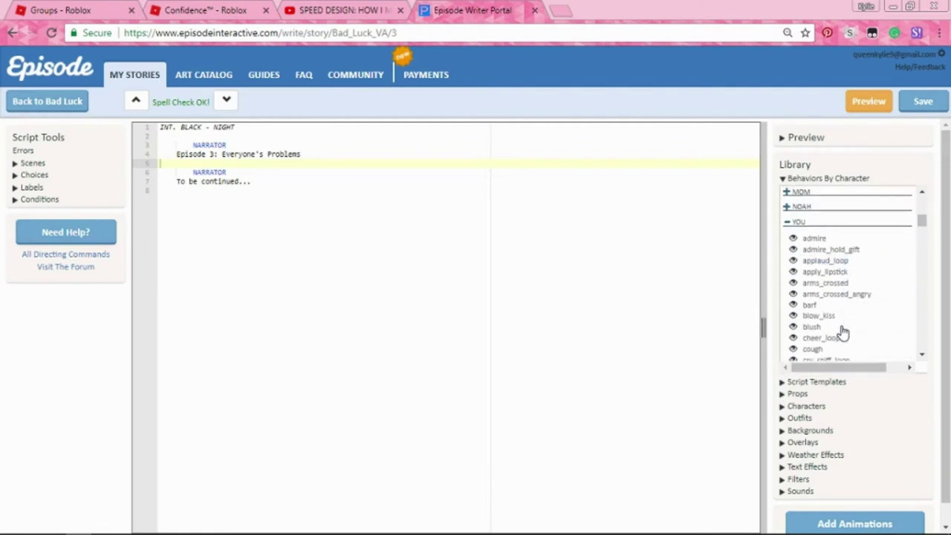
click(792, 328)
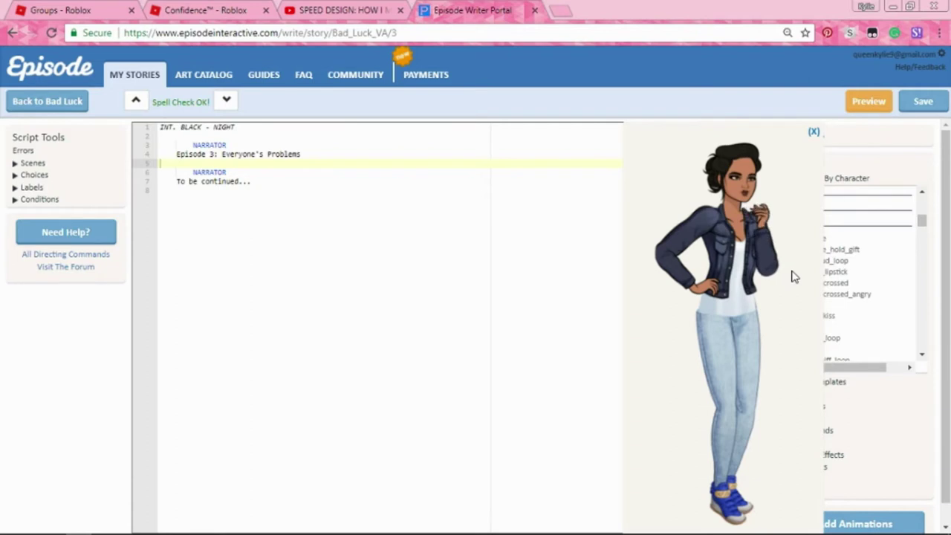
click(793, 277)
- Preview the idle_smoking animation for the character YOU and close the preview
scroll(815, 340, down, 5)
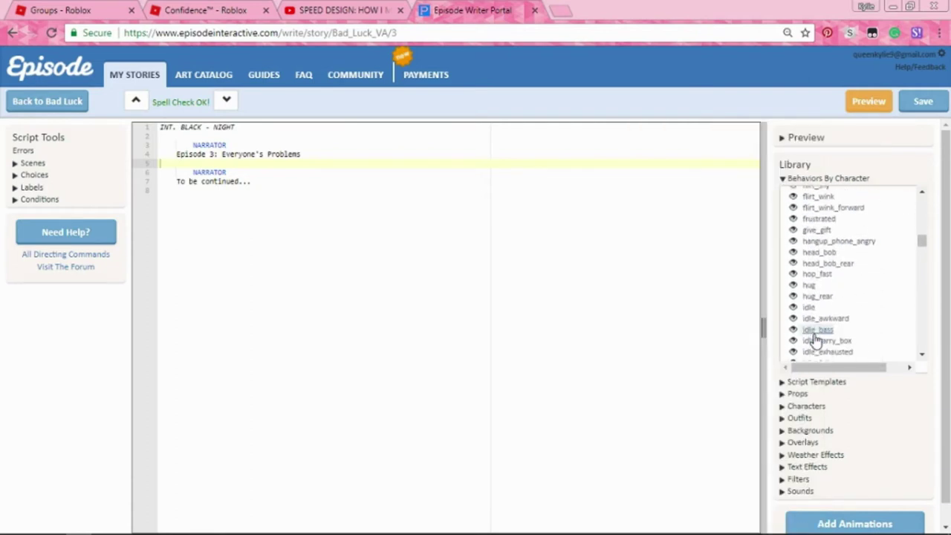
scroll(815, 339, down, 3)
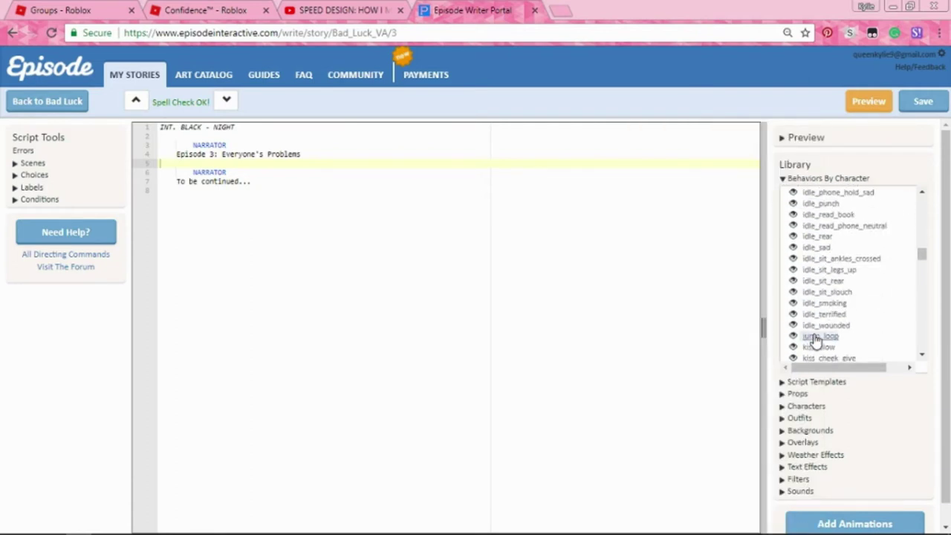
click(793, 303)
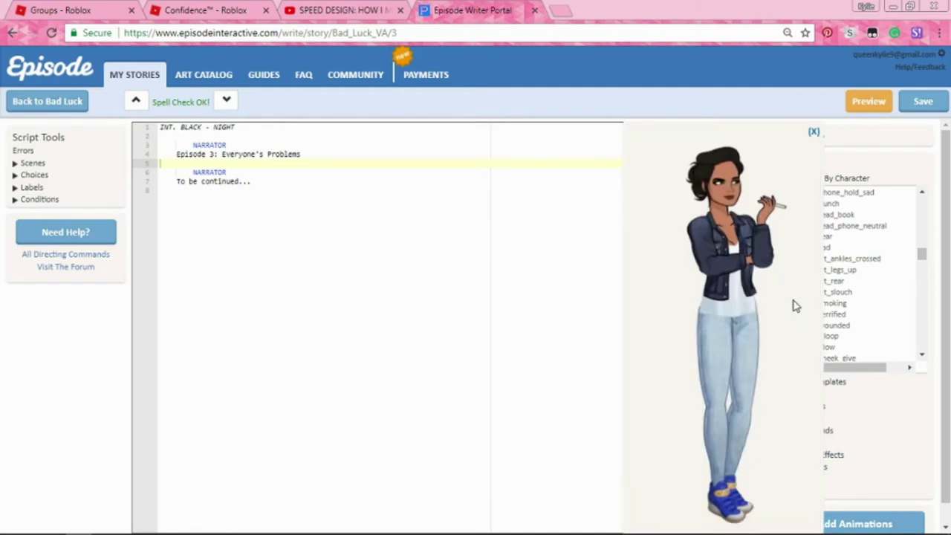
click(849, 165)
- Look through the range of YOU's behaviors, from the idle and kiss animations to the talk animations
scroll(832, 263, down, 5)
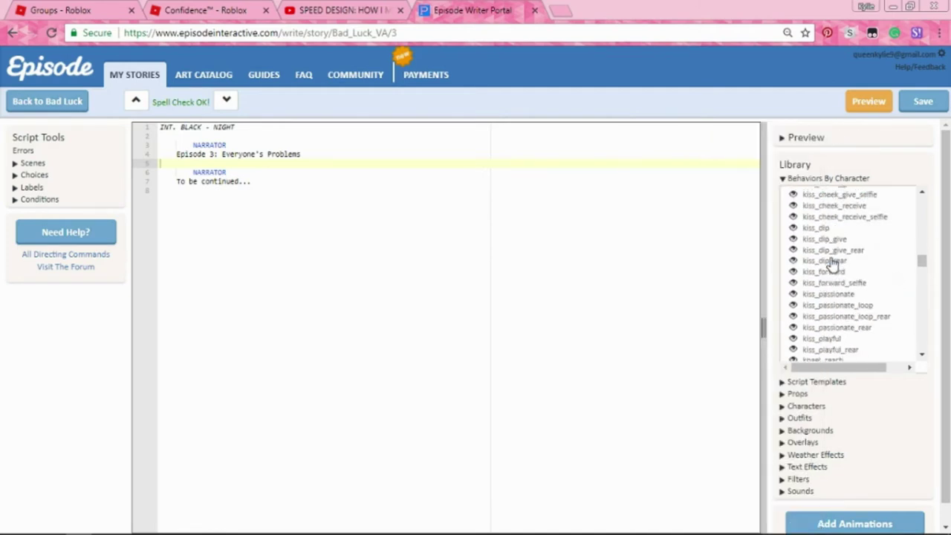
scroll(832, 264, down, 6)
scroll(832, 263, up, 3)
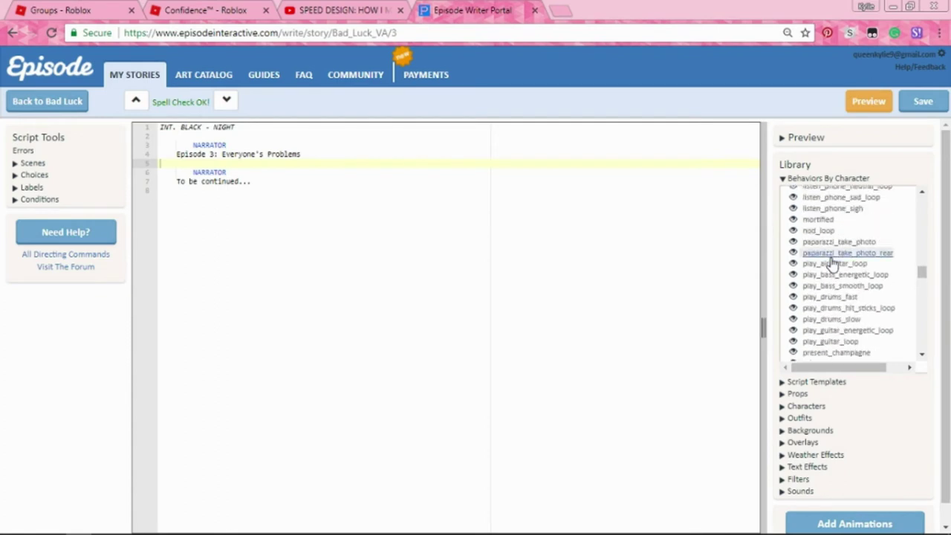
scroll(833, 264, up, 5)
scroll(833, 264, down, 2)
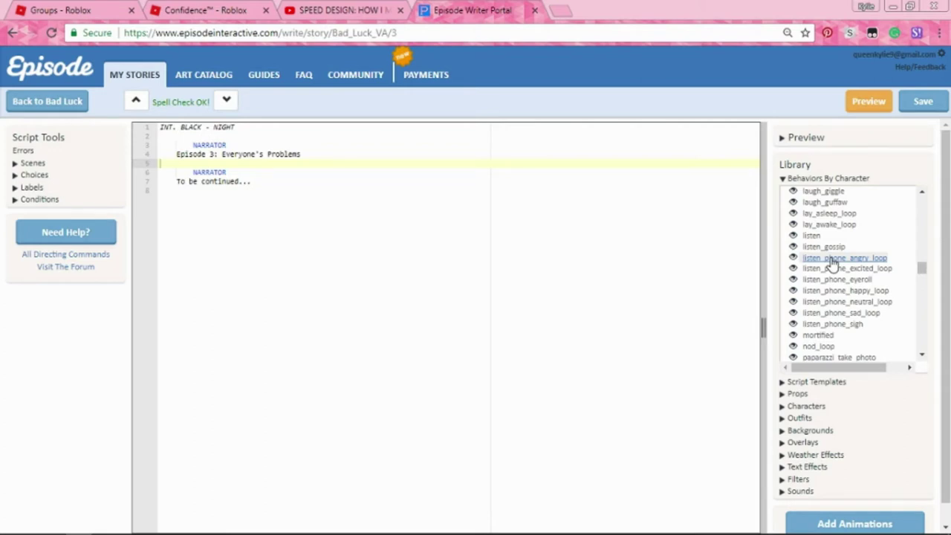
scroll(832, 264, down, 10)
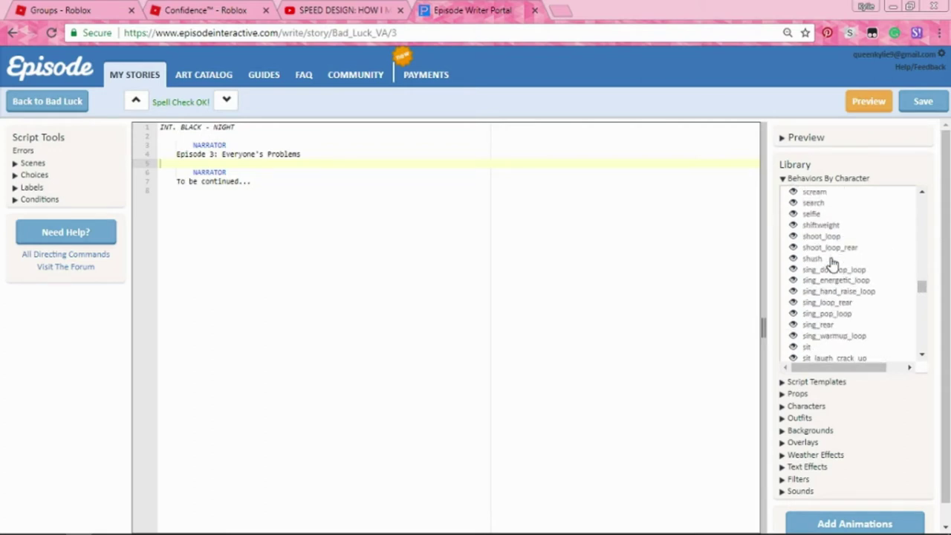
scroll(832, 264, up, 15)
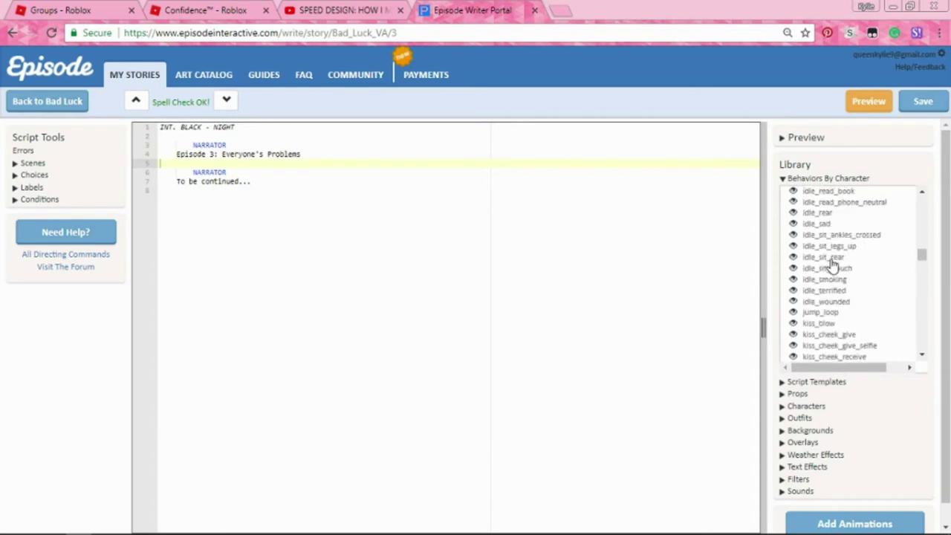
scroll(832, 265, up, 5)
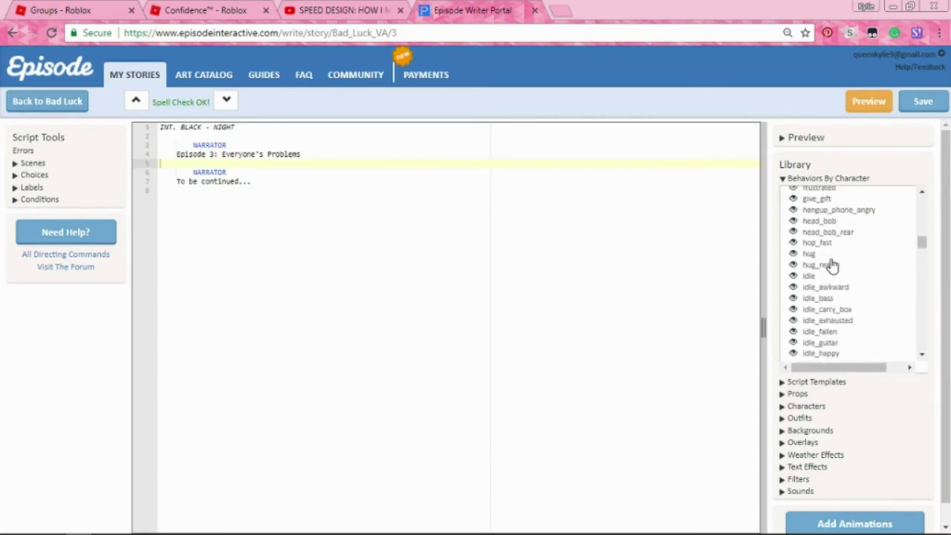
scroll(832, 265, down, 5)
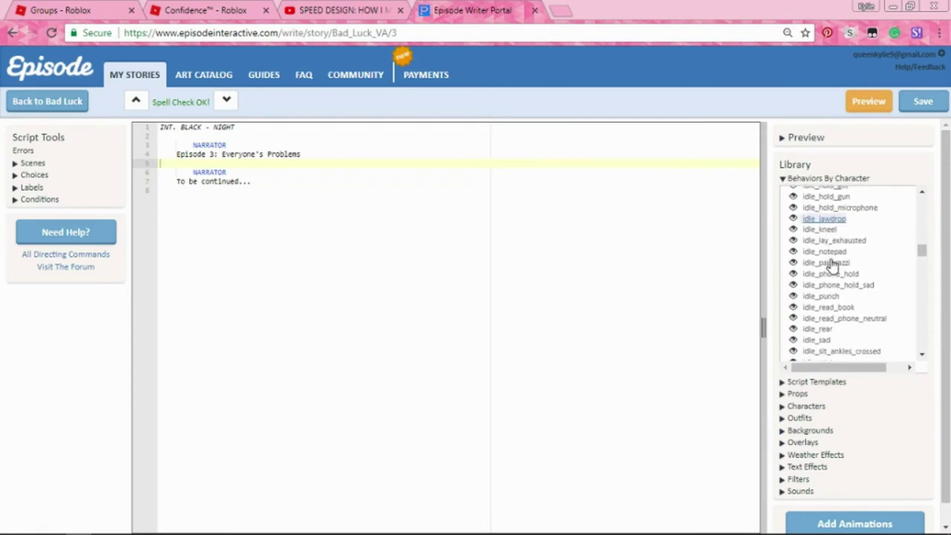
scroll(832, 266, down, 3)
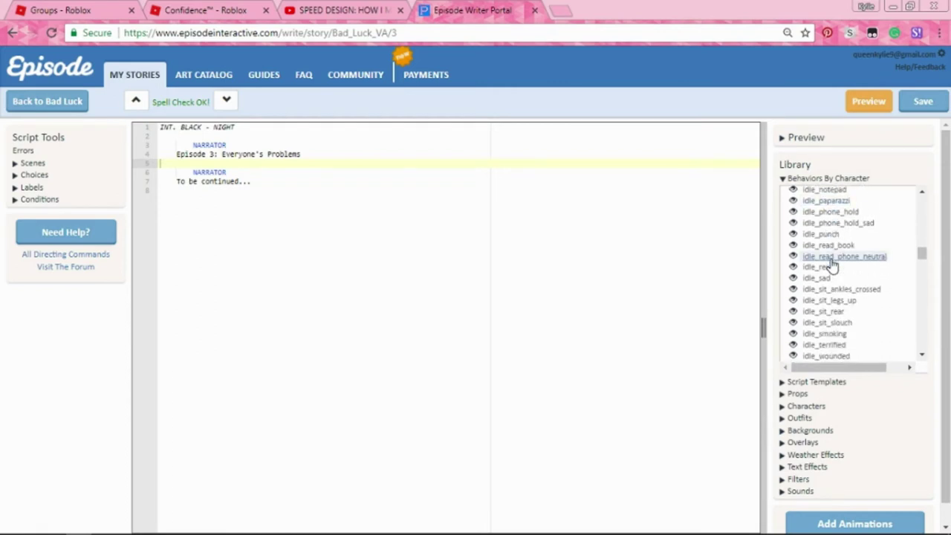
scroll(833, 265, down, 10)
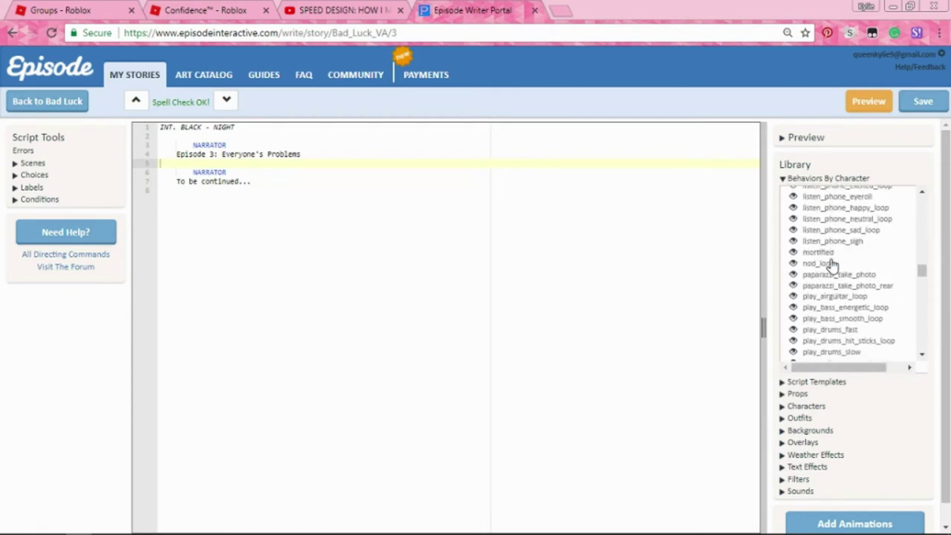
scroll(833, 265, down, 5)
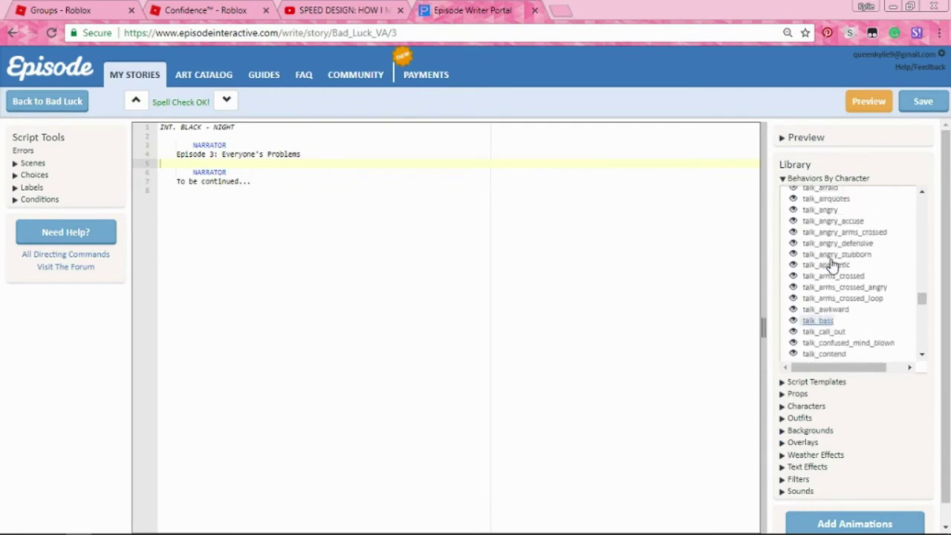
- Insert YOU's run_neutral_offset behavior on the empty line 5 of the Episode 3 script
scroll(818, 289, up, 20)
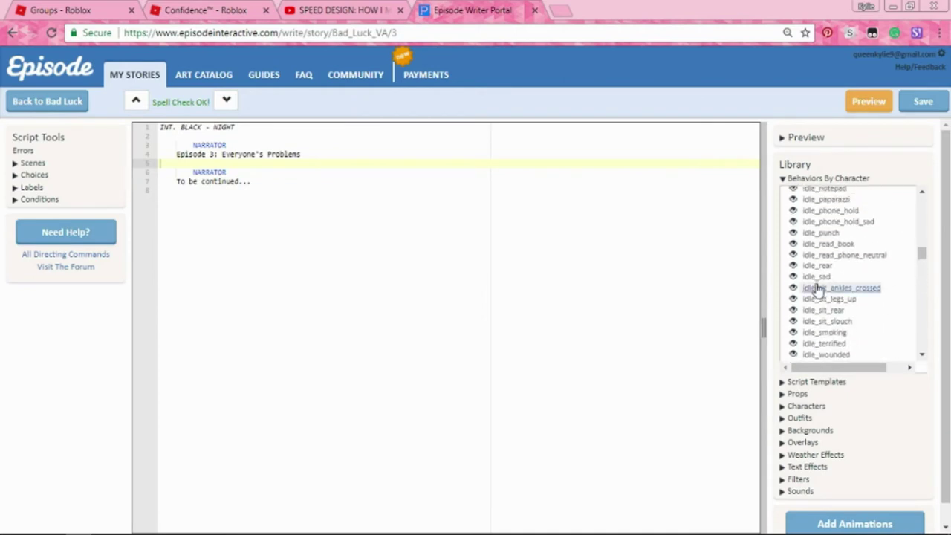
scroll(820, 289, down, 10)
click(821, 271)
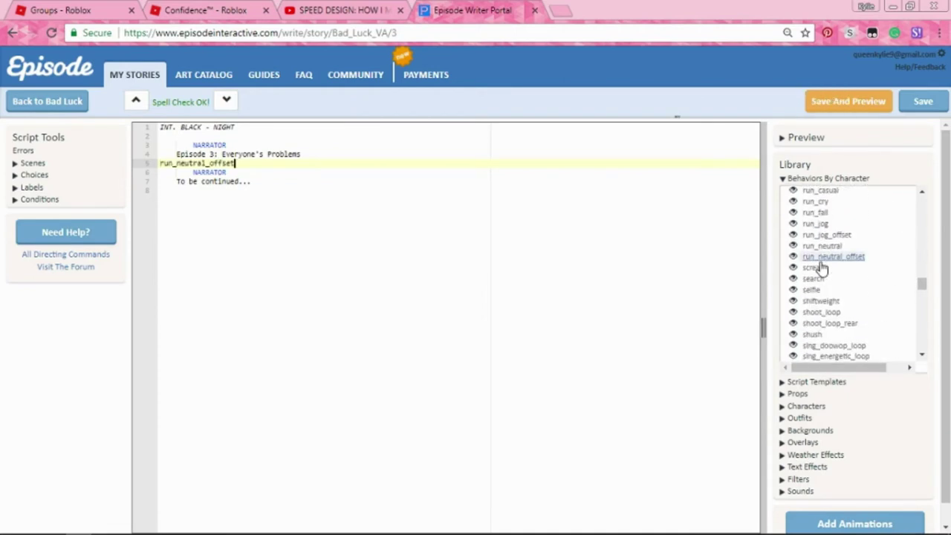
- Look through YOU's remaining behaviors up to the talk animations and preview the arms_crossed_angry animation
scroll(823, 269, down, 5)
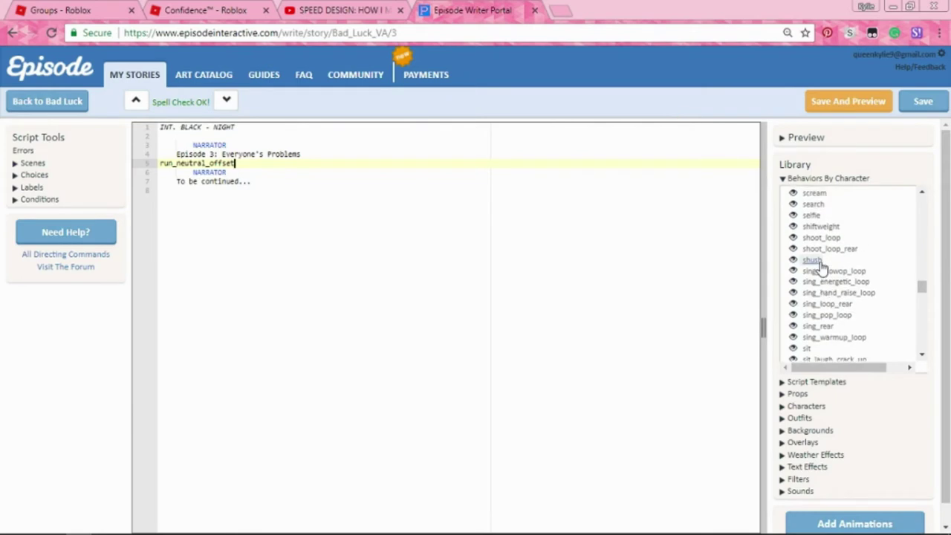
scroll(821, 268, down, 5)
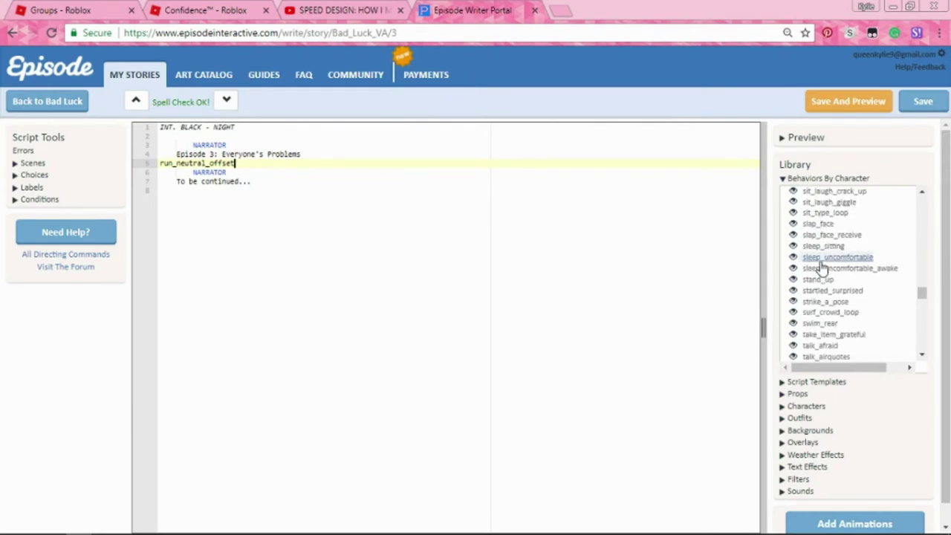
scroll(823, 265, down, 5)
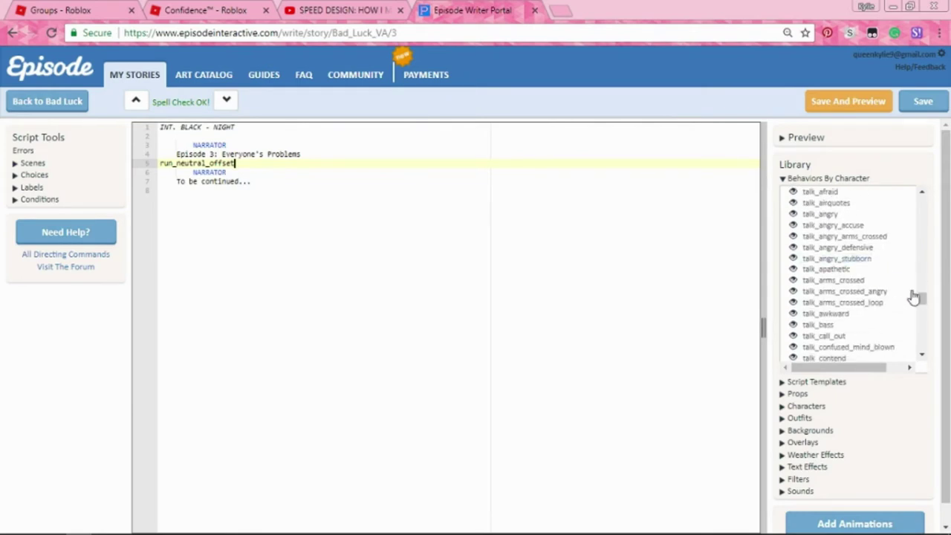
drag(921, 298, 925, 229)
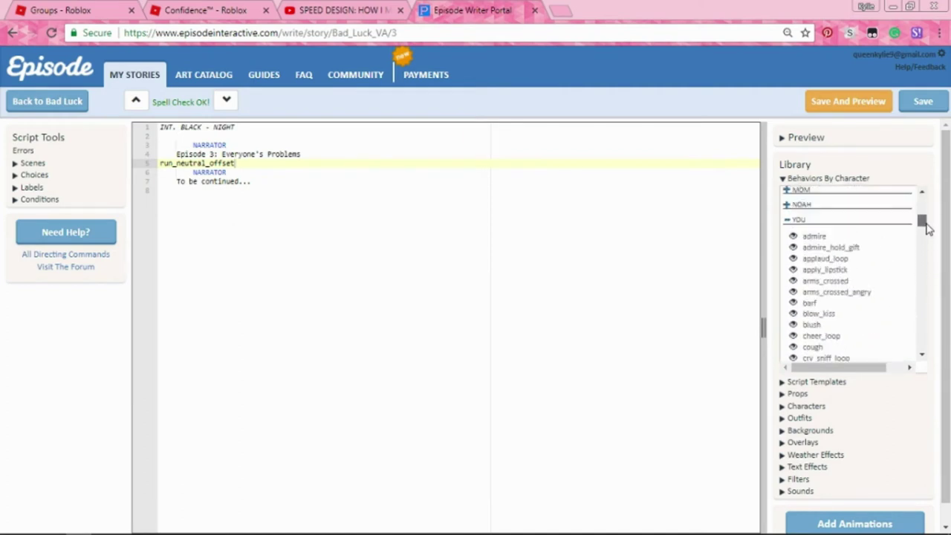
click(793, 294)
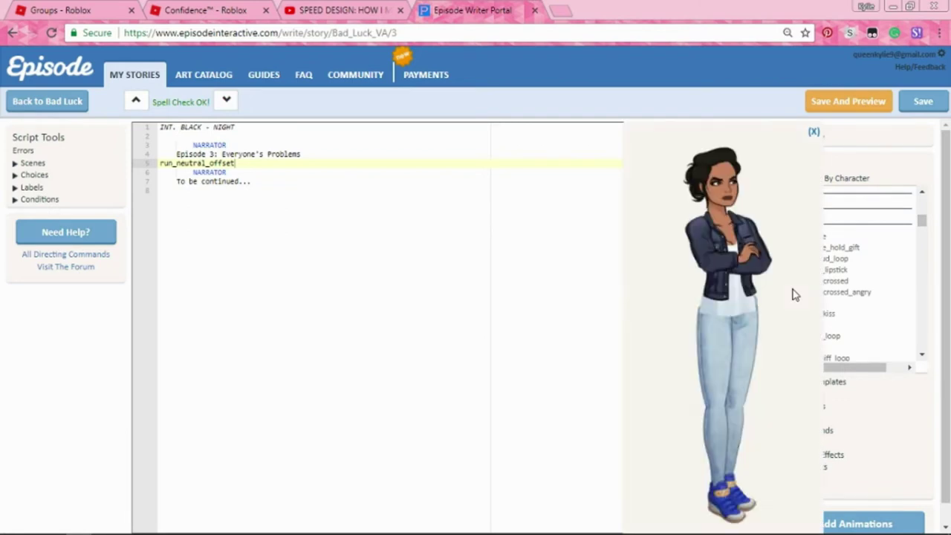
- Save the previewed character image as download.png in the Downloads subfolder CHARACTERS FOR EPISODE (BAD LUCK) and dismiss the download notice
right_click(732, 301)
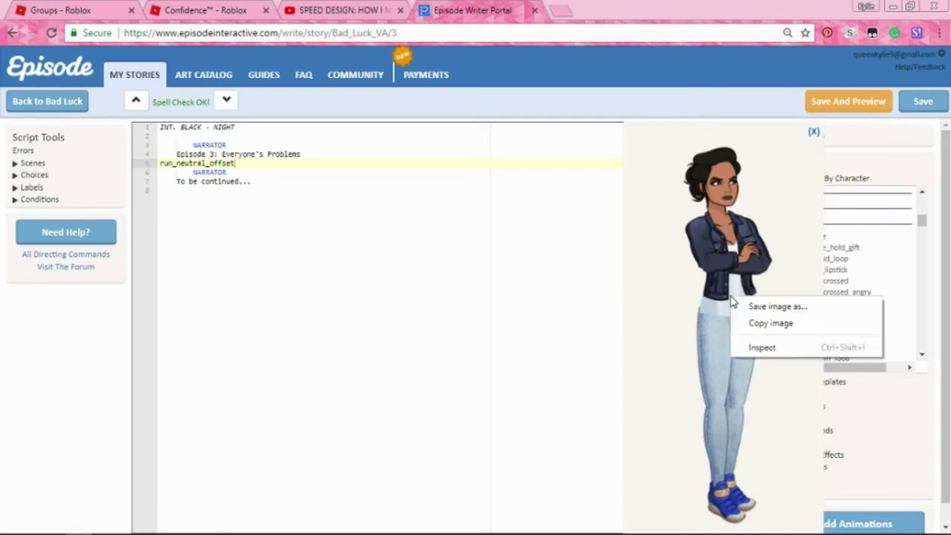
click(778, 307)
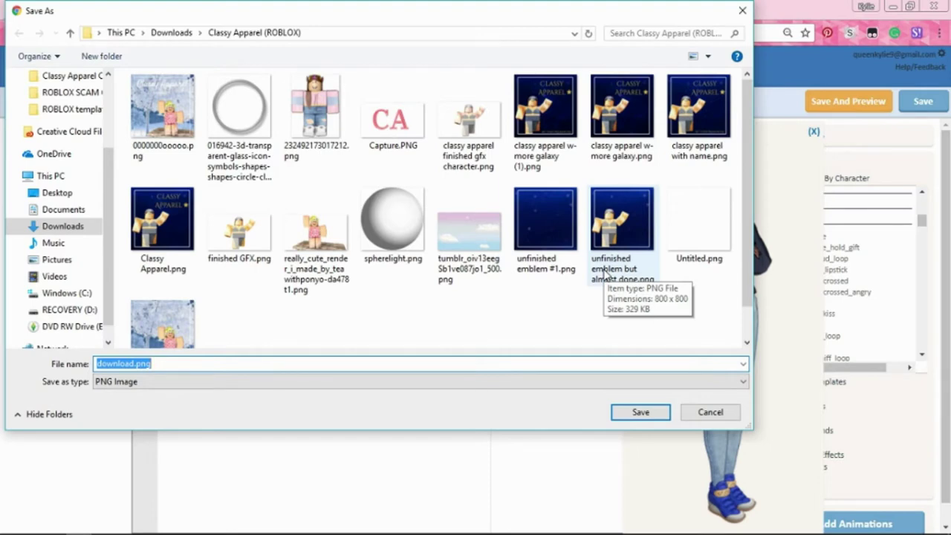
scroll(82, 127, up, 2)
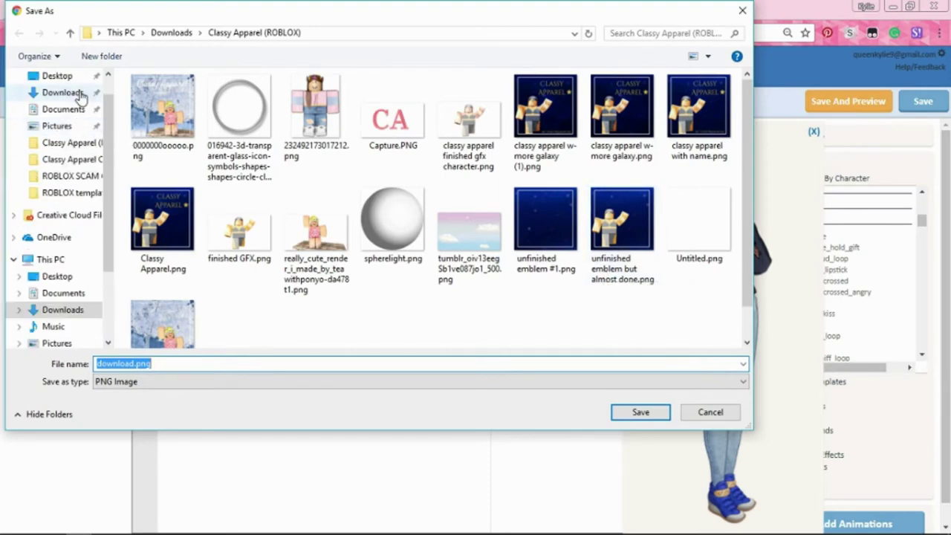
click(80, 94)
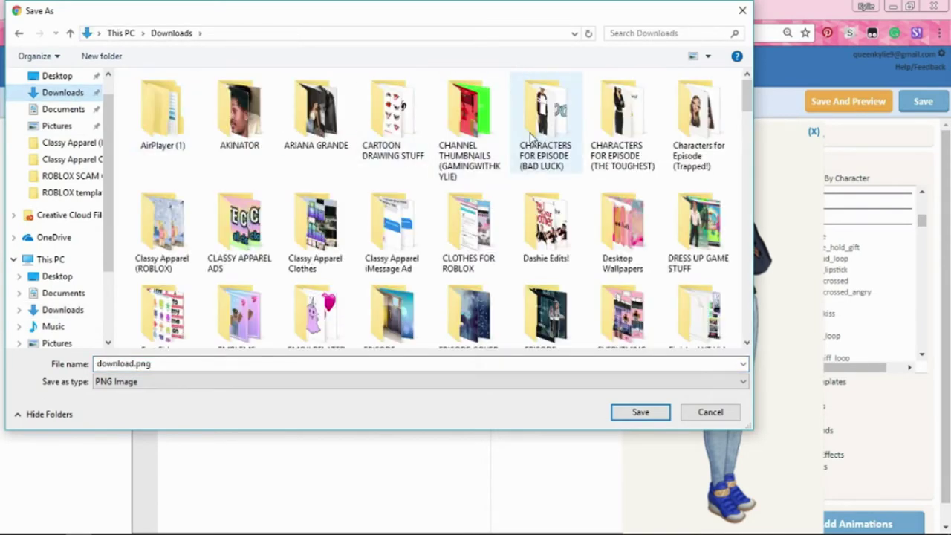
double_click(532, 138)
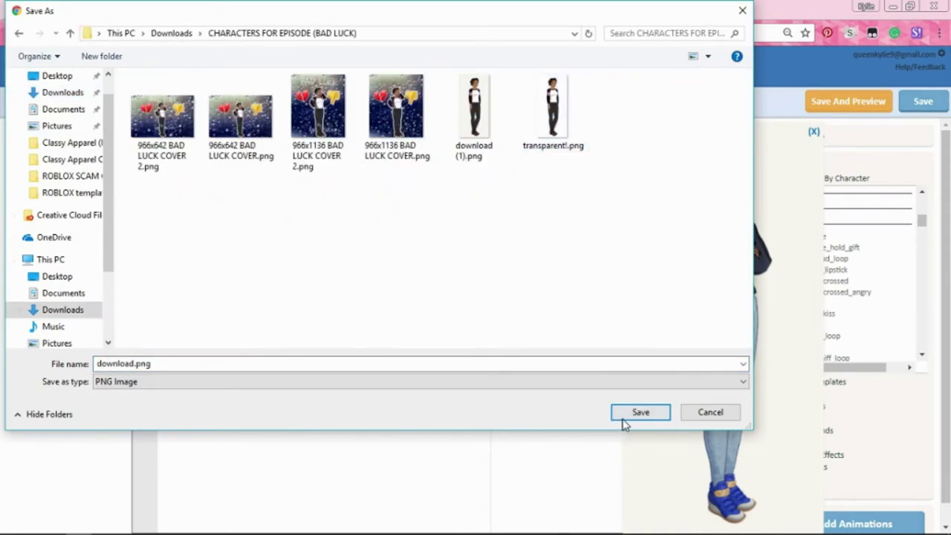
click(627, 421)
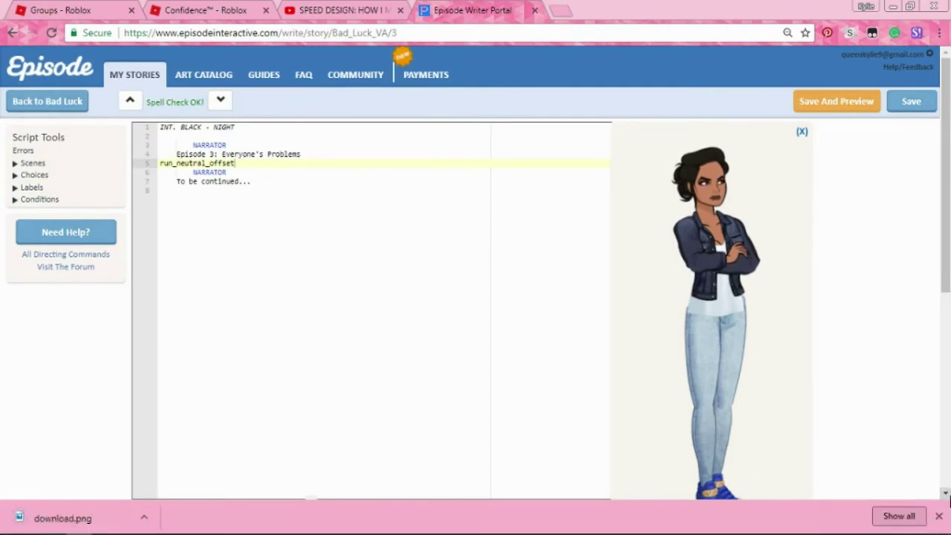
click(939, 516)
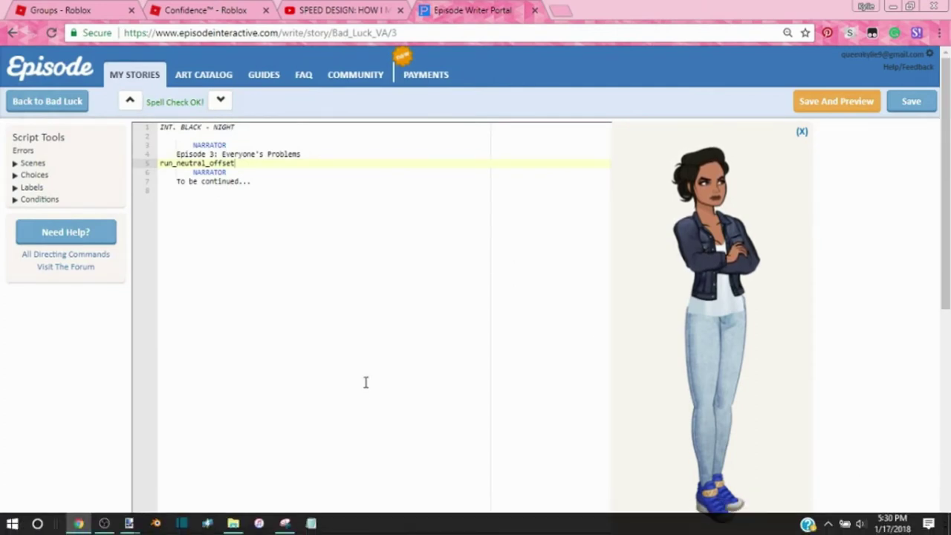
- Open the getpaint.net website in a new browser tab
click(559, 13)
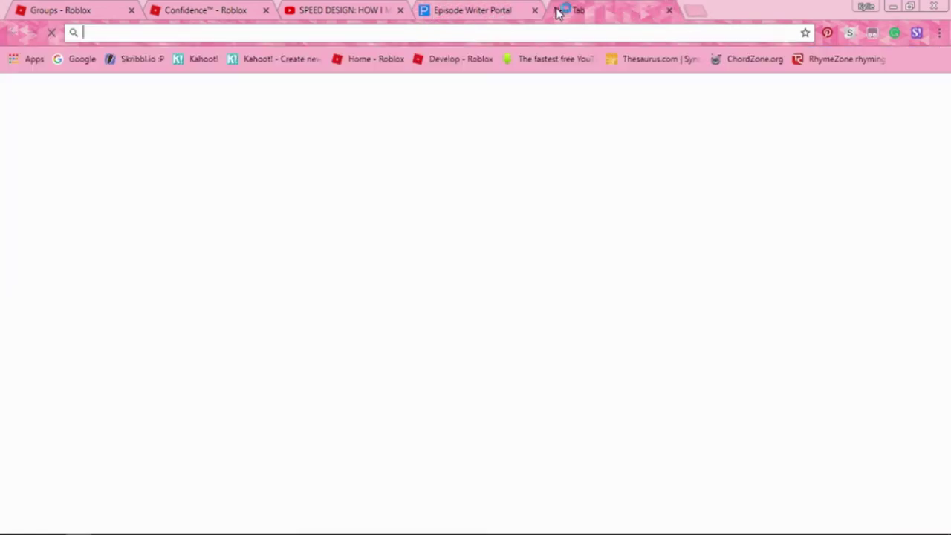
text(pa)
key(BackSpace)
key(BackSpace)
key(BackSpace)
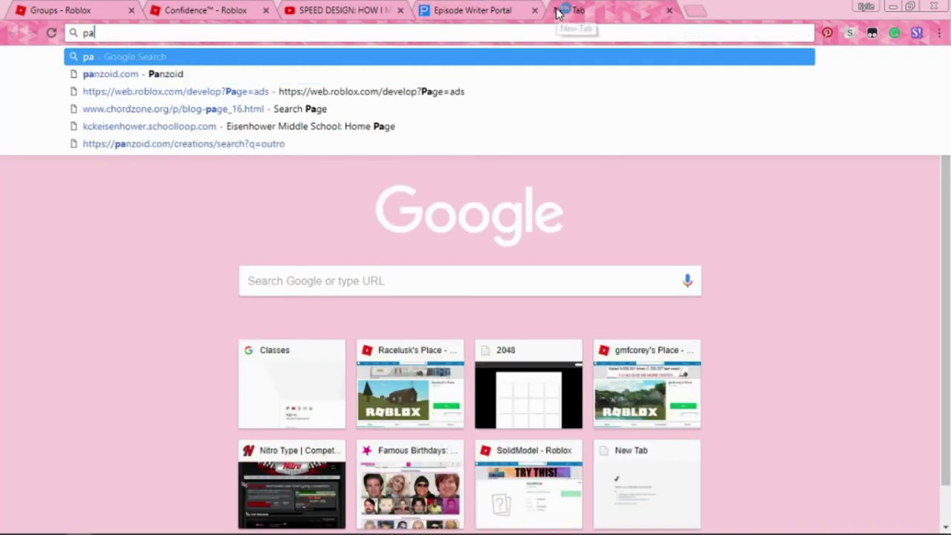
text(getp)
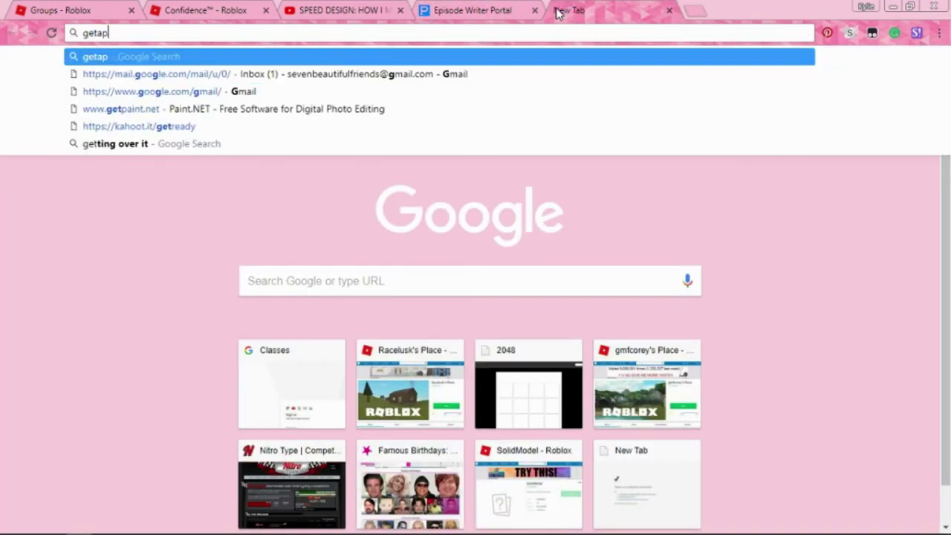
text(ain)
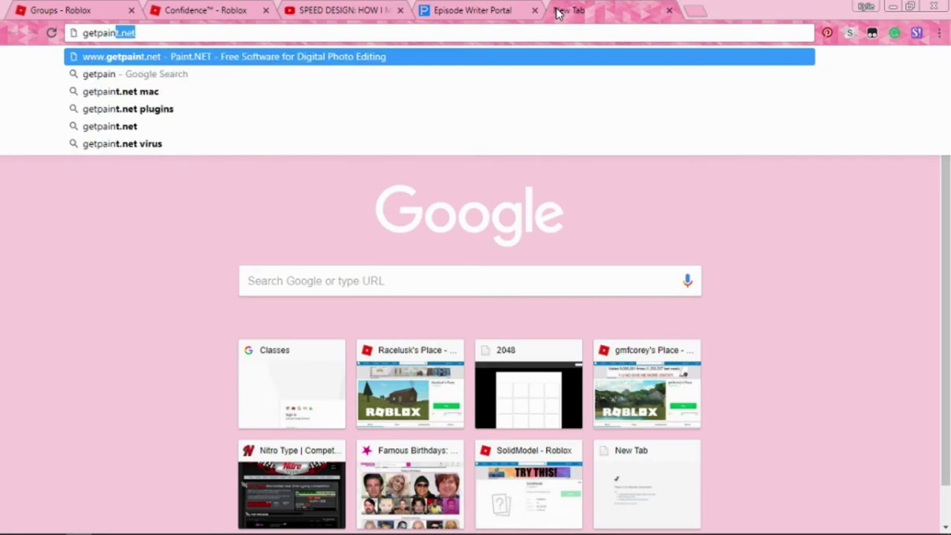
text(t.net)
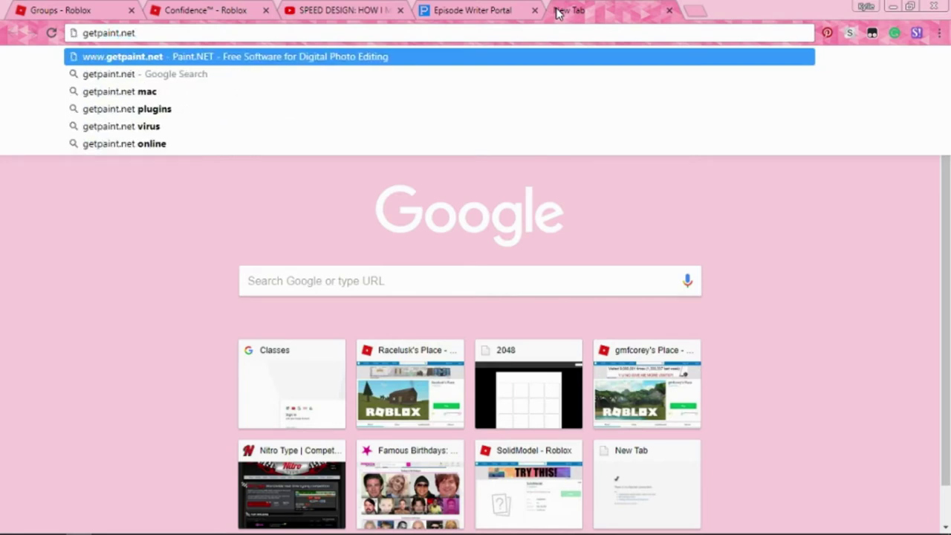
key(Return)
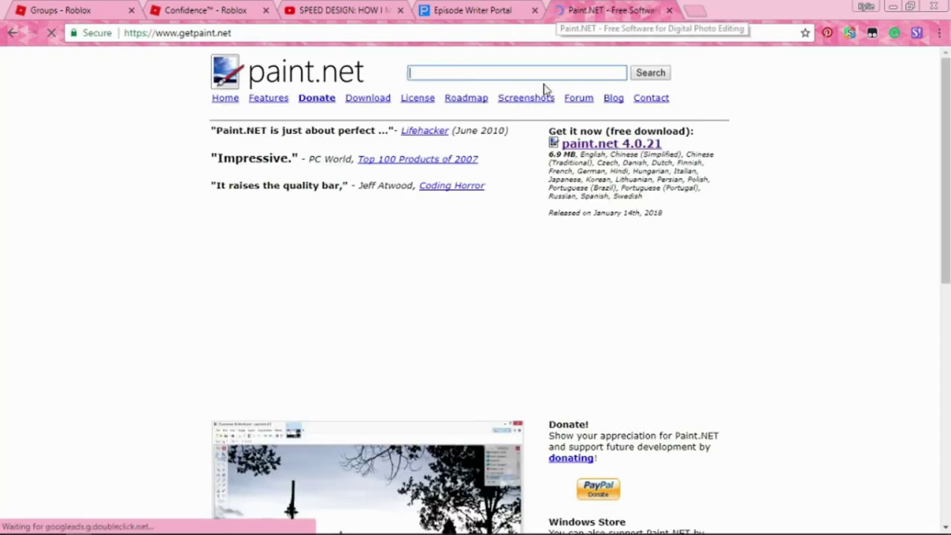
- Download the free dotPDN version of paint.net 4.0.21 and close the download page
click(629, 153)
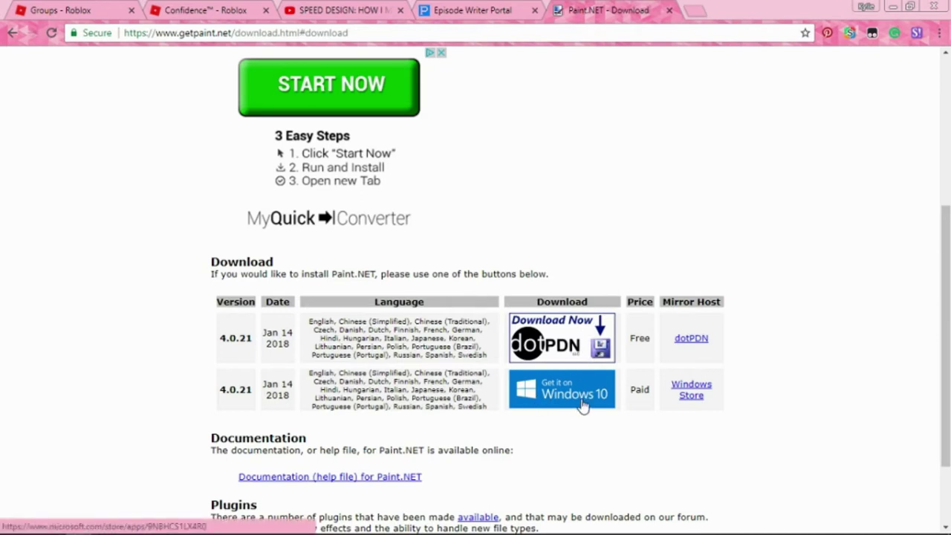
click(598, 332)
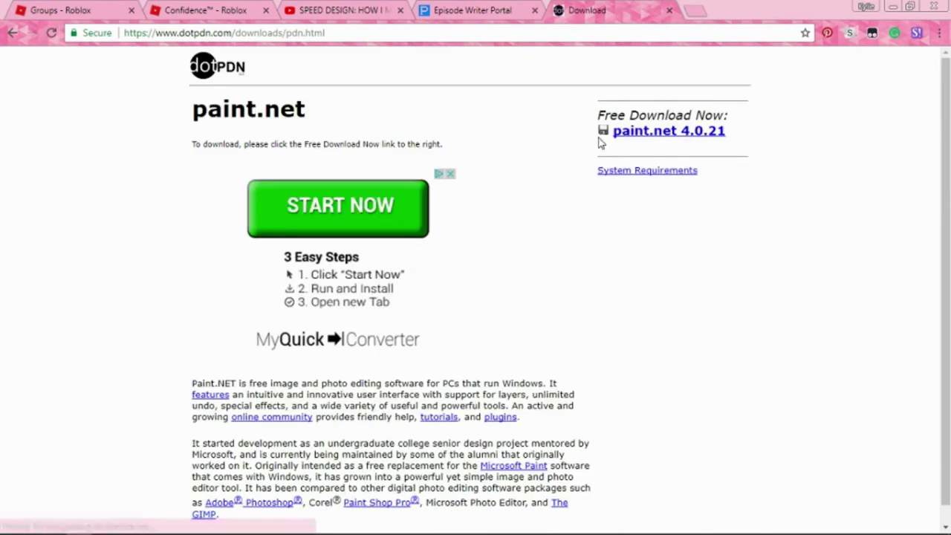
click(647, 141)
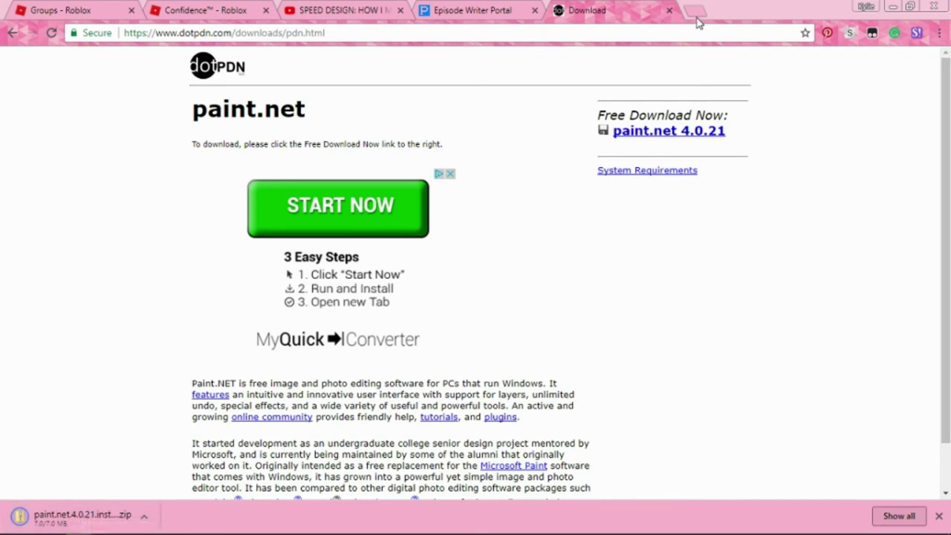
click(668, 12)
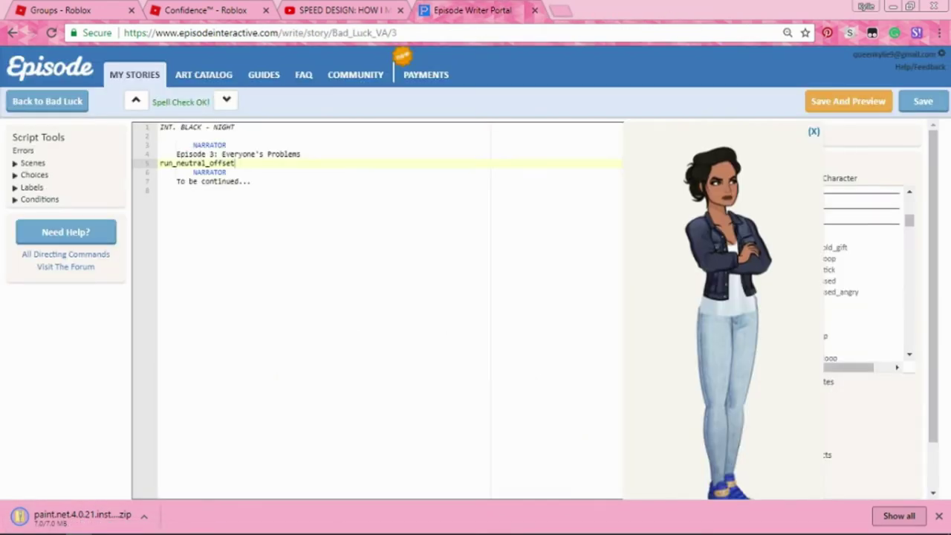
- Delete the run_neutral_offset text from line 5 of the Episode 3 script
mouse_move(131, 526)
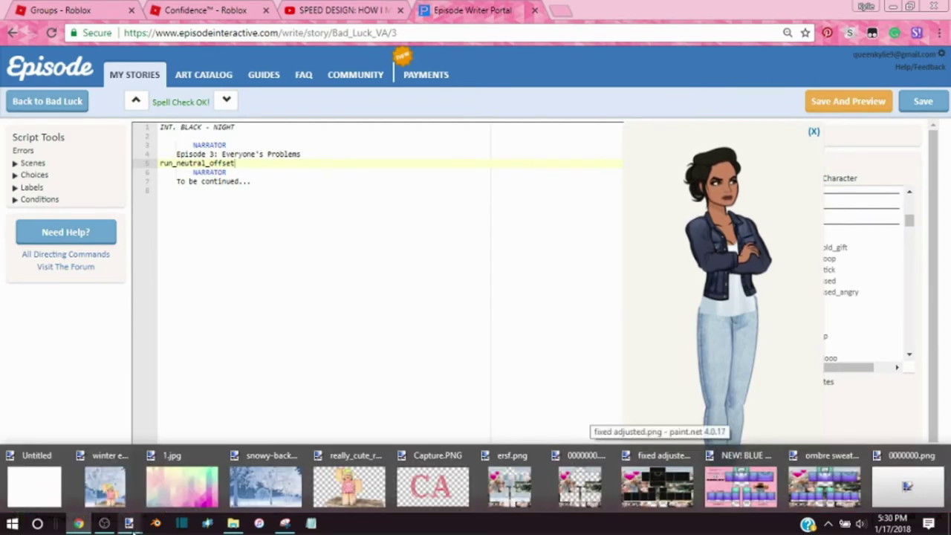
double_click(269, 164)
key(BackSpace)
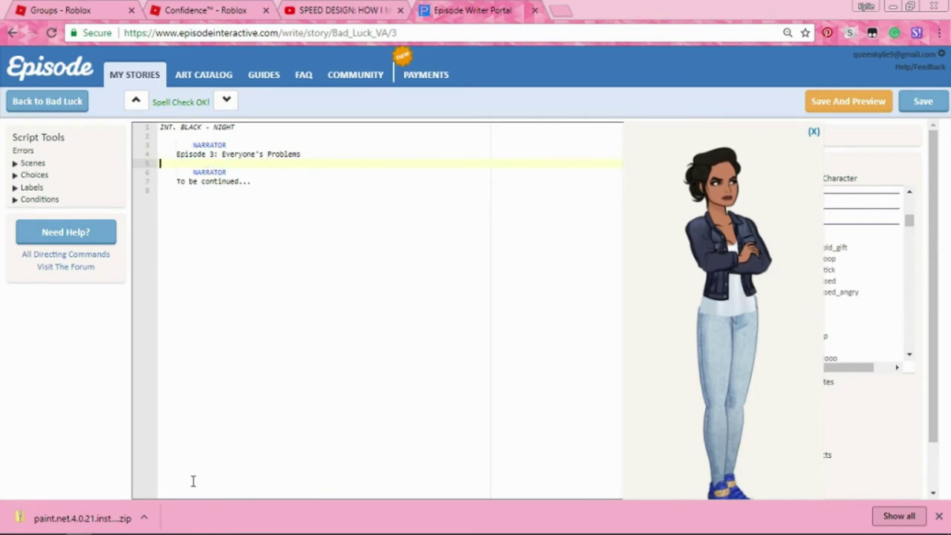
- Switch to the Untitled image in paint.net for a brief look and return to Chrome
mouse_move(126, 525)
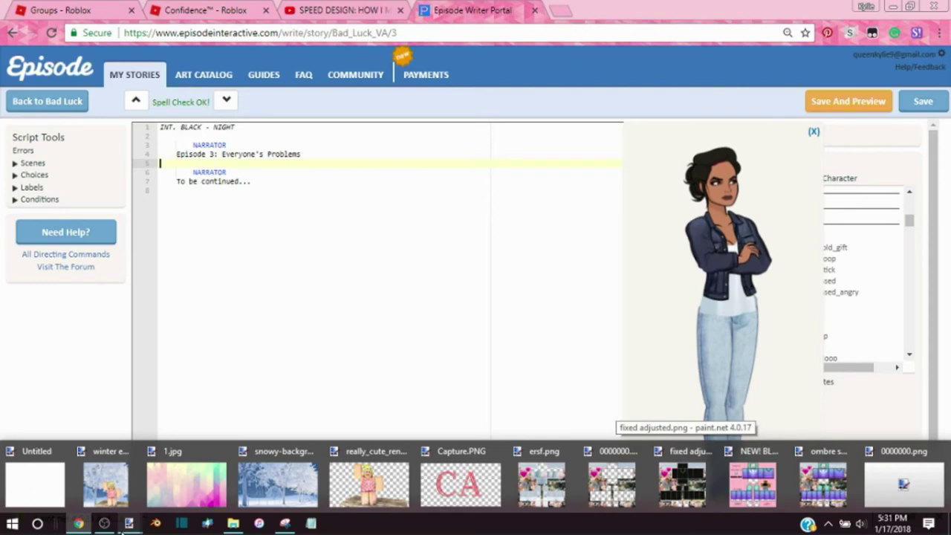
click(26, 485)
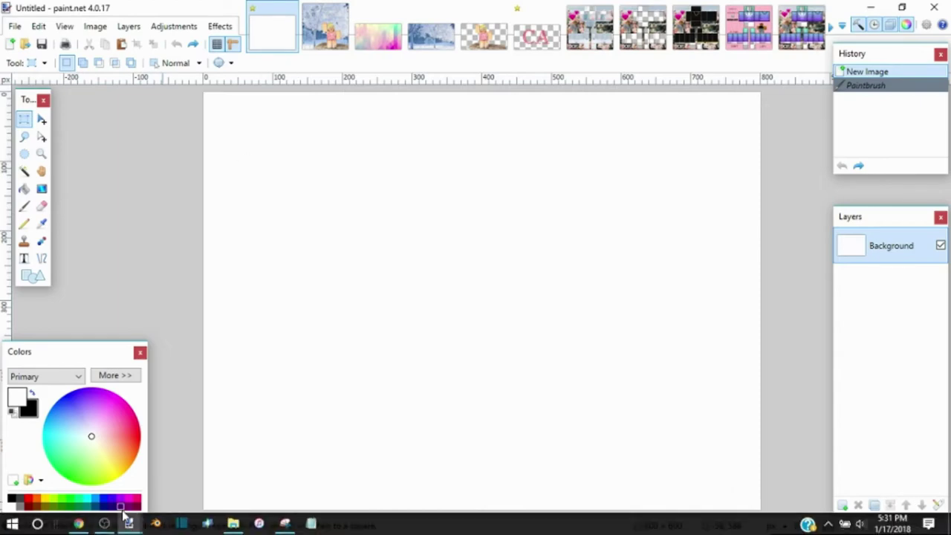
click(79, 524)
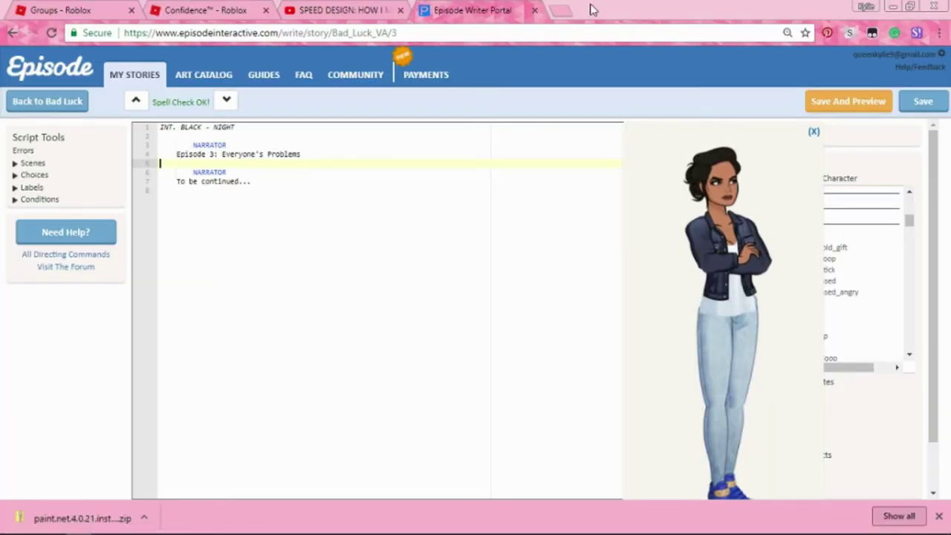
- Search Google for "episode covers" in a new tab and show the image results
click(563, 11)
text(episode )
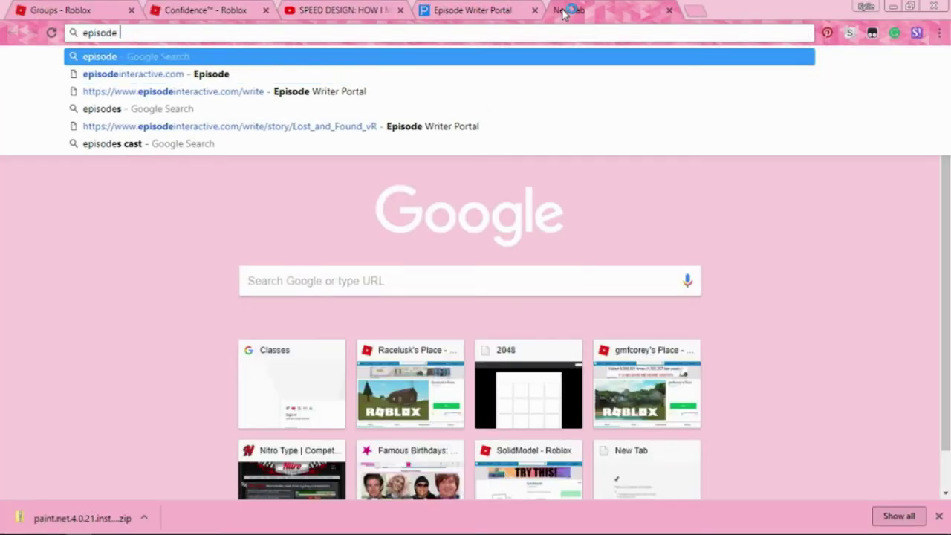
text(covers)
key(Return)
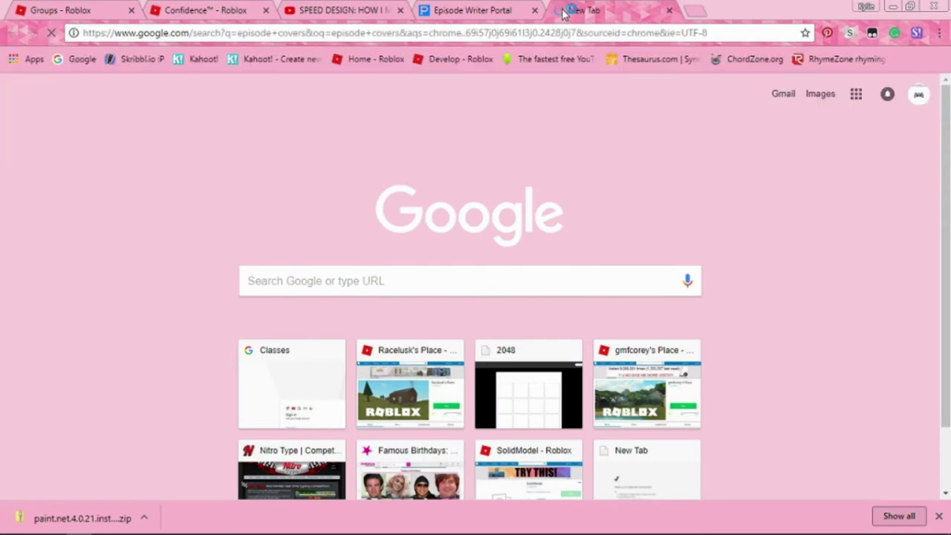
click(163, 117)
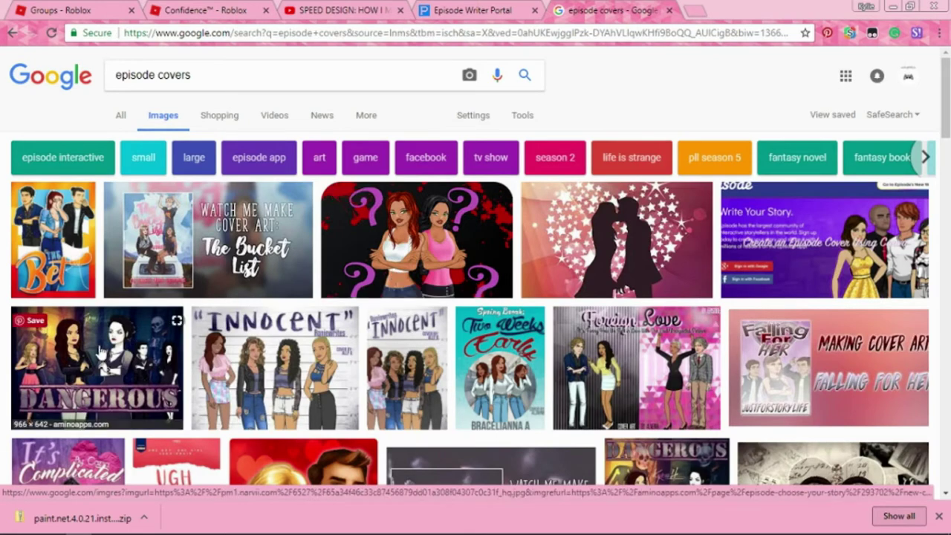
- Preview the "Innocent" and "Two Weeks Early" covers, browse further cover examples, and dismiss the paint.net download notice
scroll(99, 355, down, 3)
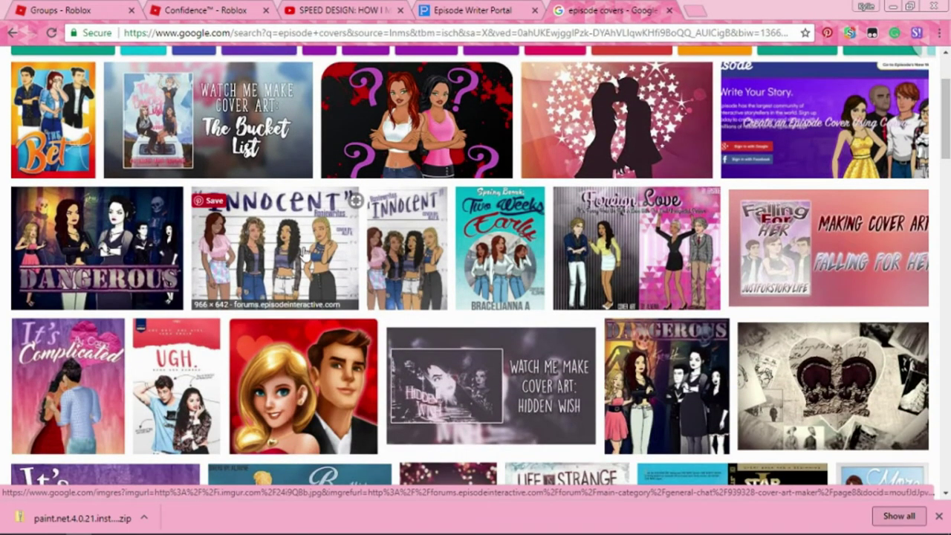
click(301, 255)
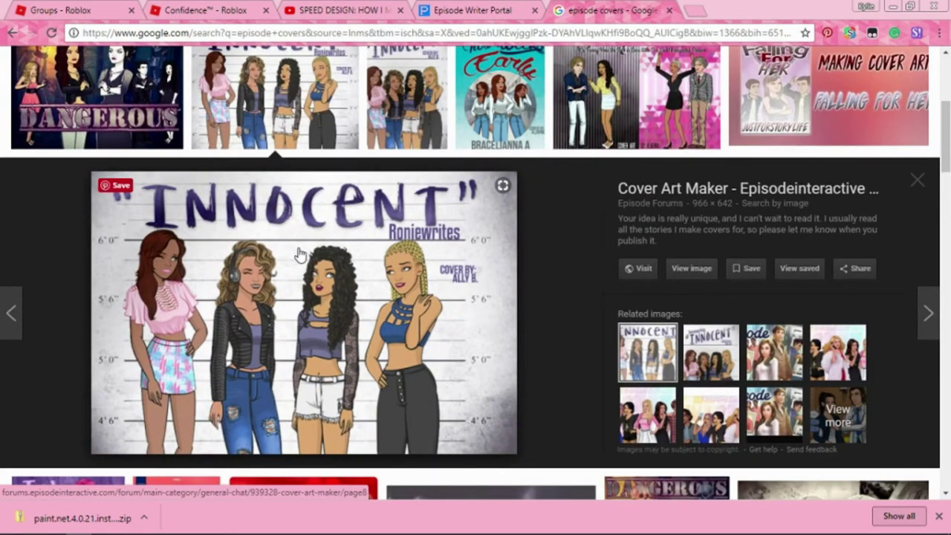
click(919, 181)
click(499, 104)
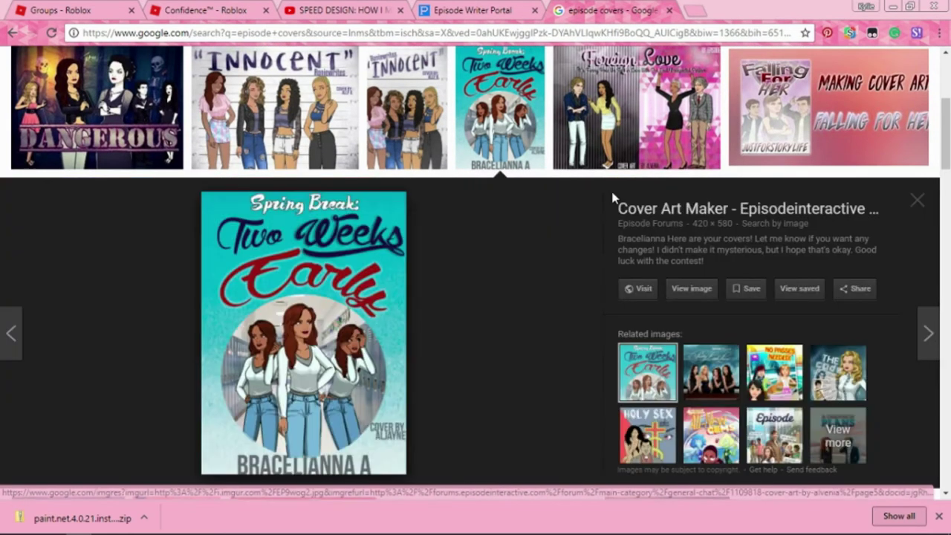
key(Escape)
scroll(64, 339, down, 1)
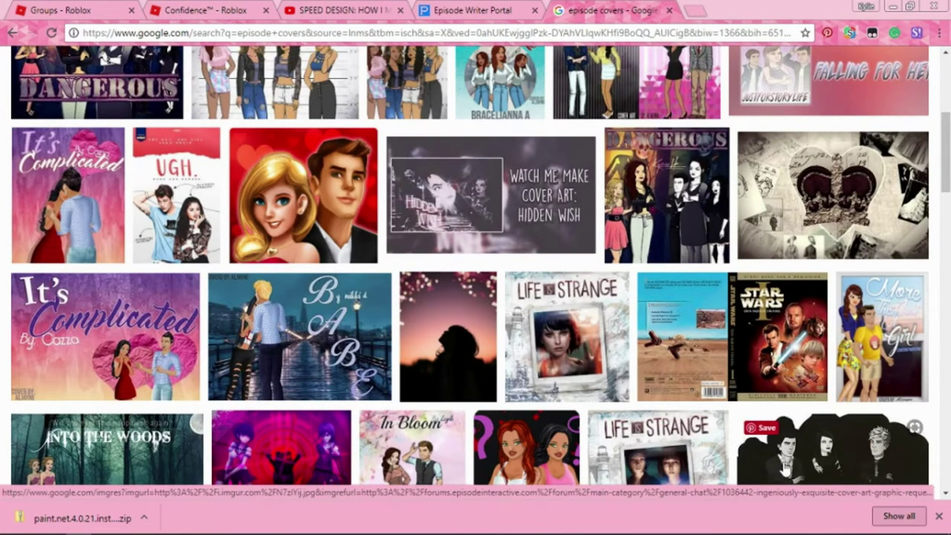
click(939, 519)
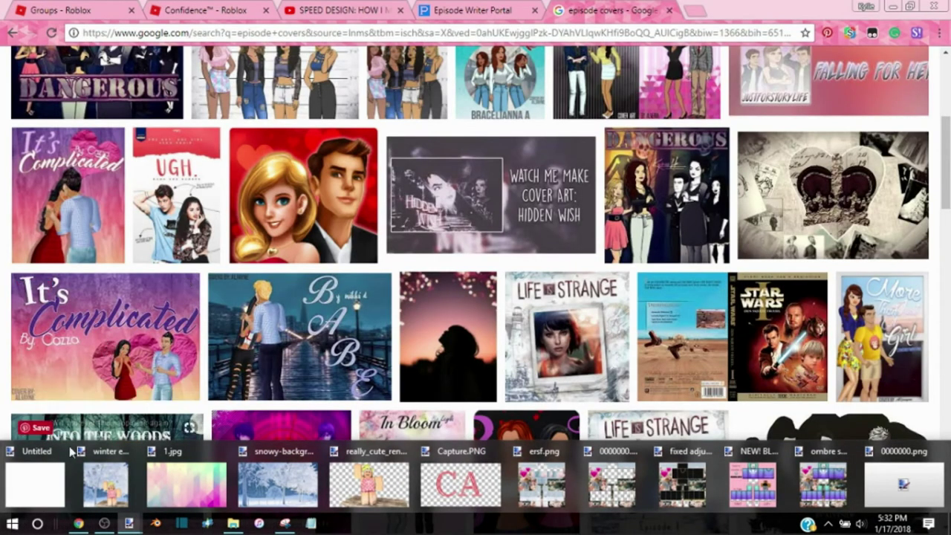
- Switch to paint.net and create a new blank image 966 pixels wide and 642 pixels high
click(32, 476)
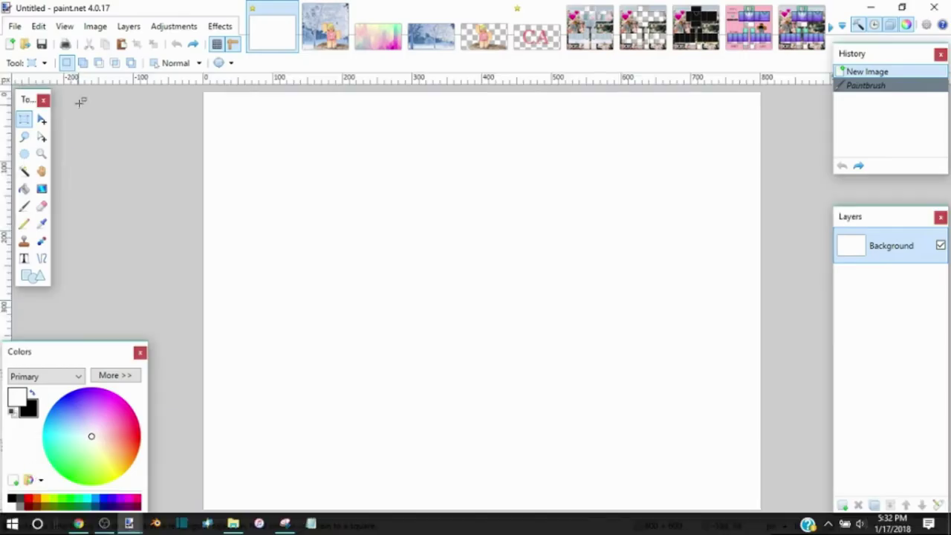
click(11, 43)
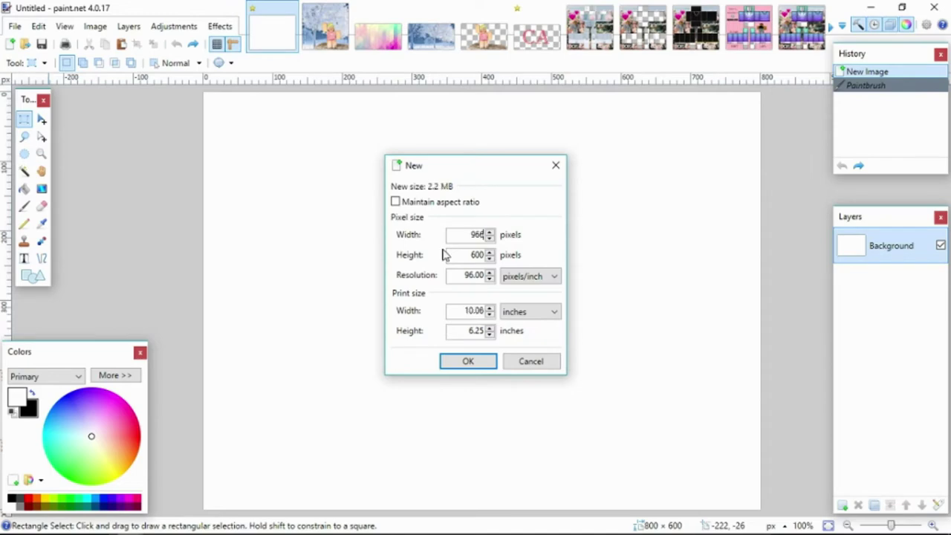
text(642)
click(476, 360)
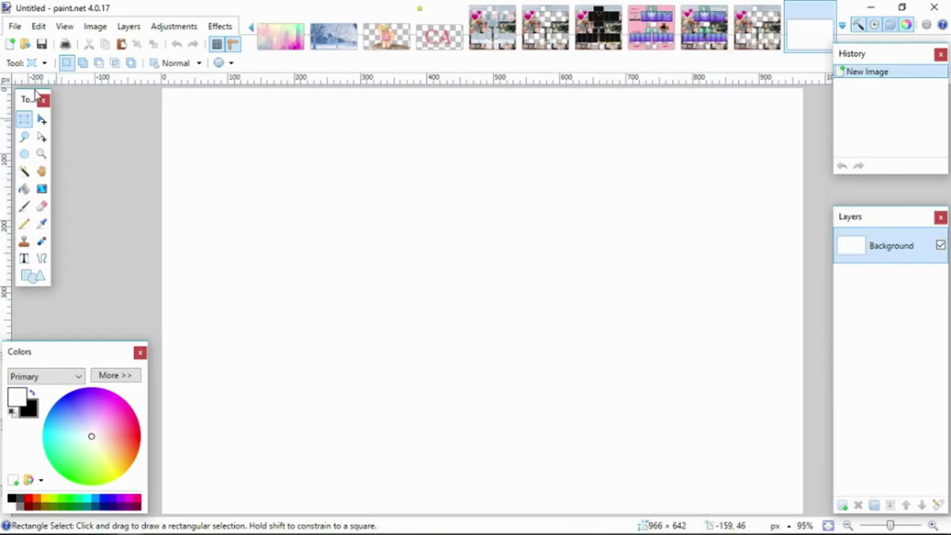
- Create a second blank image 420 pixels wide and 580 pixels high
click(12, 45)
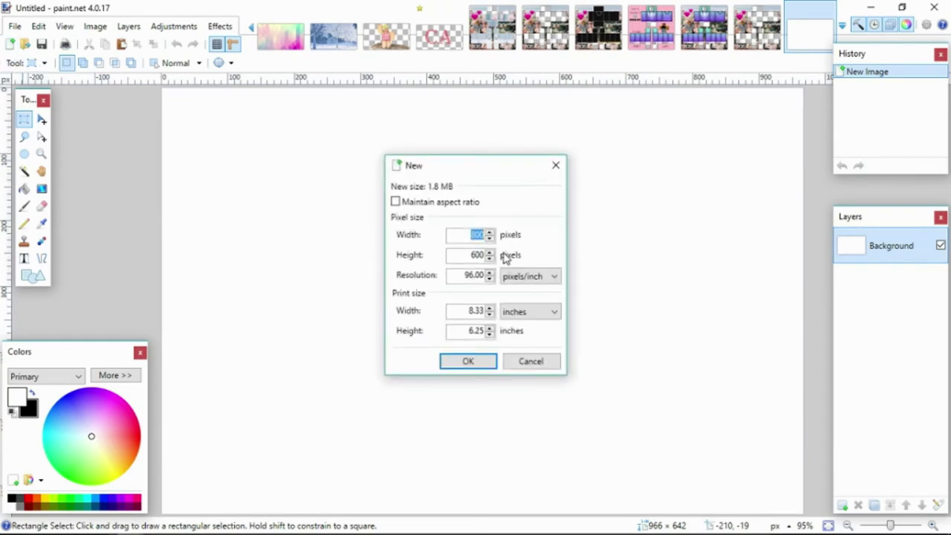
text(420)
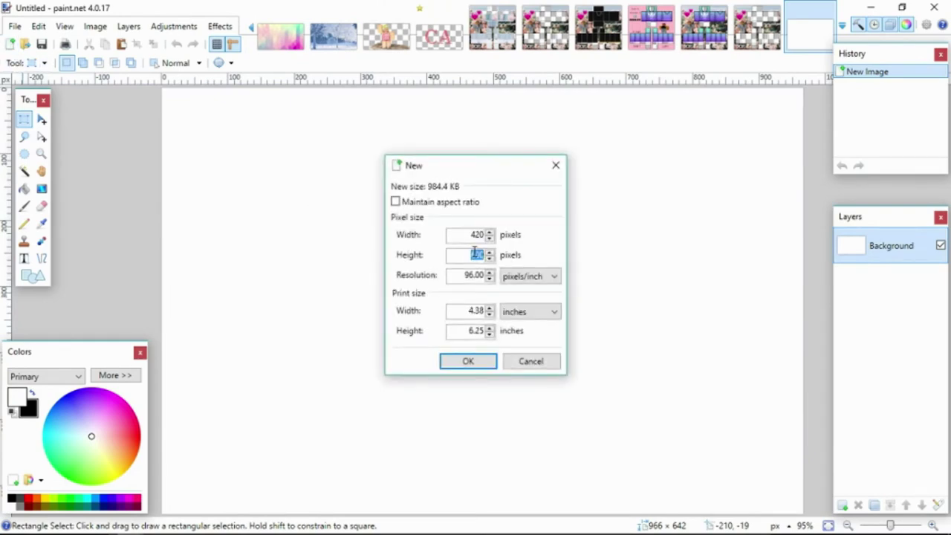
text(580)
click(479, 364)
- Close every image except the two new blank canvases, discarding unsaved changes to the old Untitled image
click(706, 28)
click(757, 28)
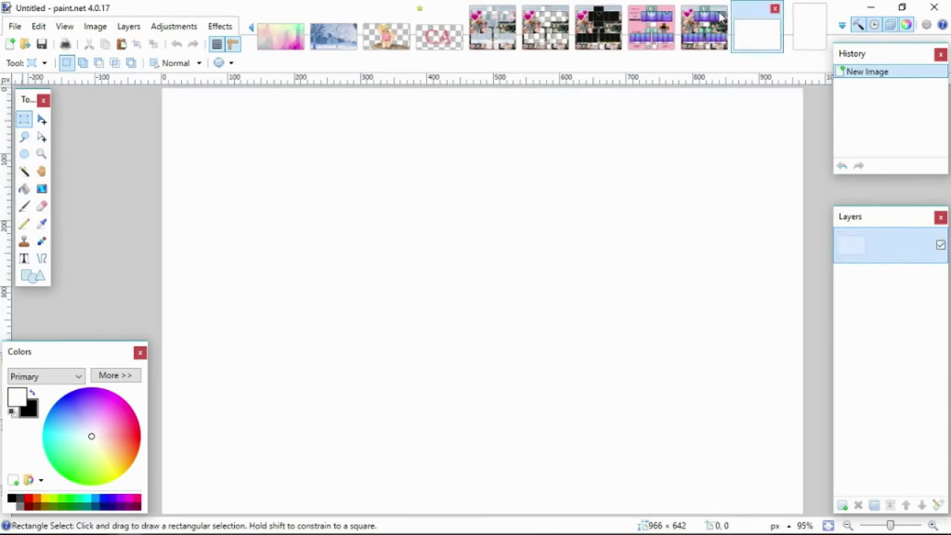
click(717, 22)
click(722, 8)
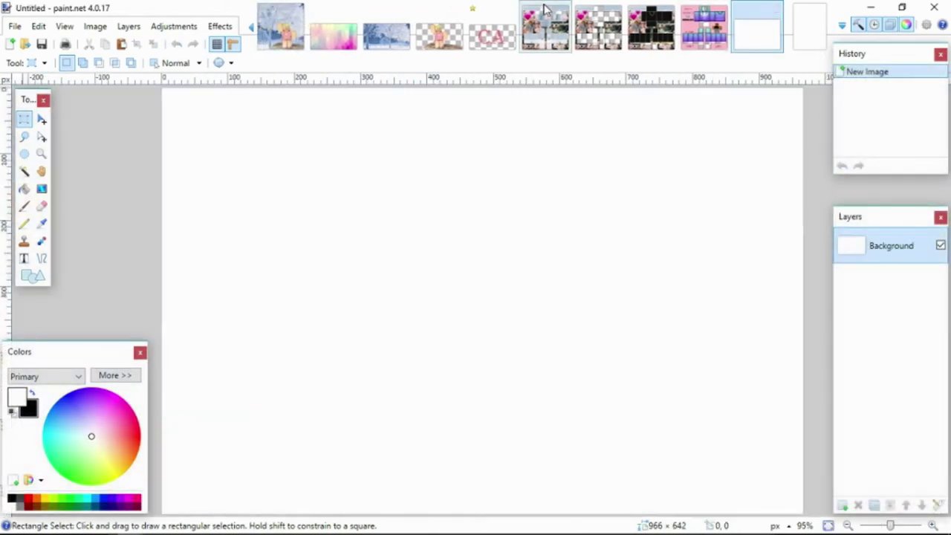
click(545, 9)
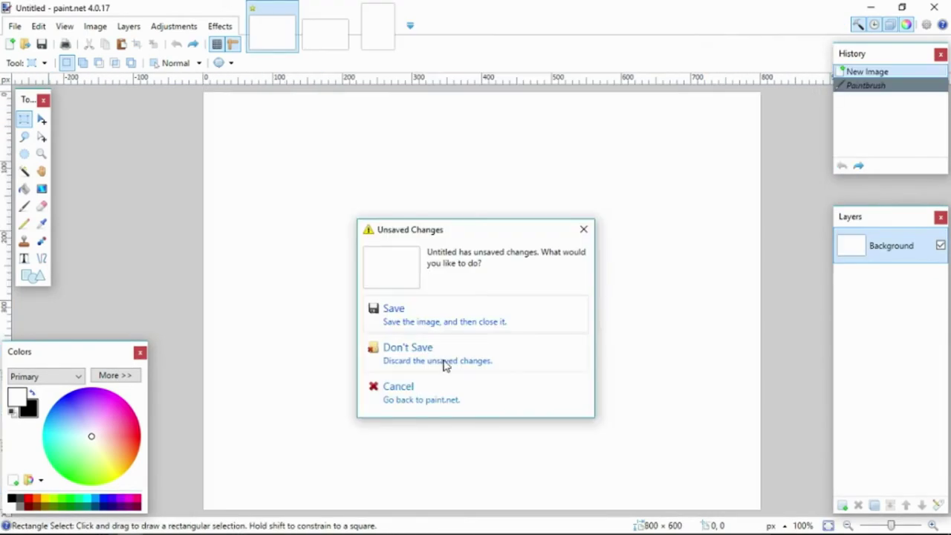
click(444, 364)
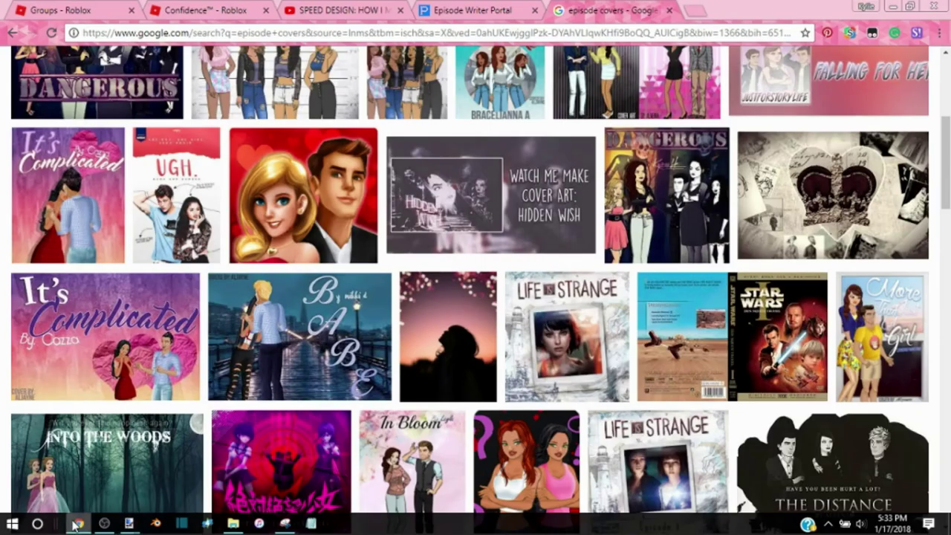
- Switch to Chrome and open the "iphone wallpaper tumblr" image results in a new tab
click(71, 526)
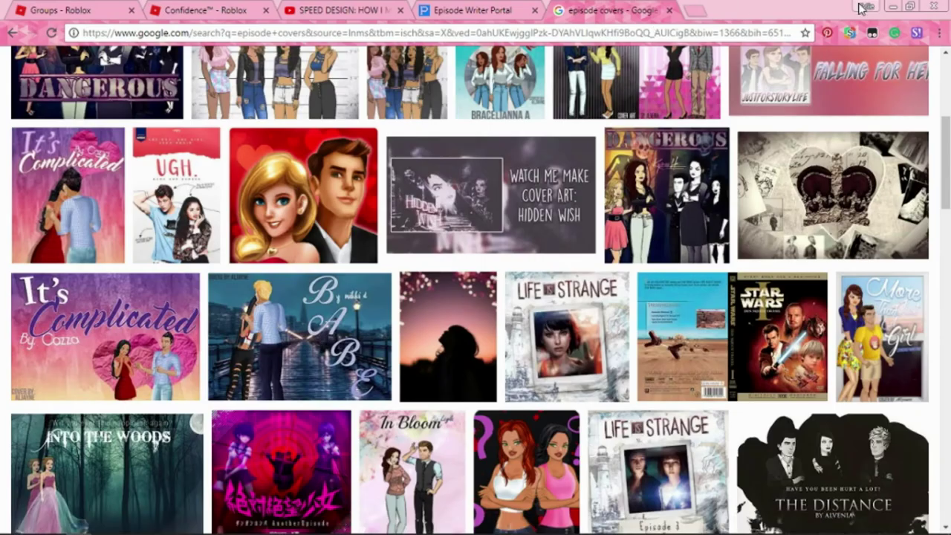
click(697, 12)
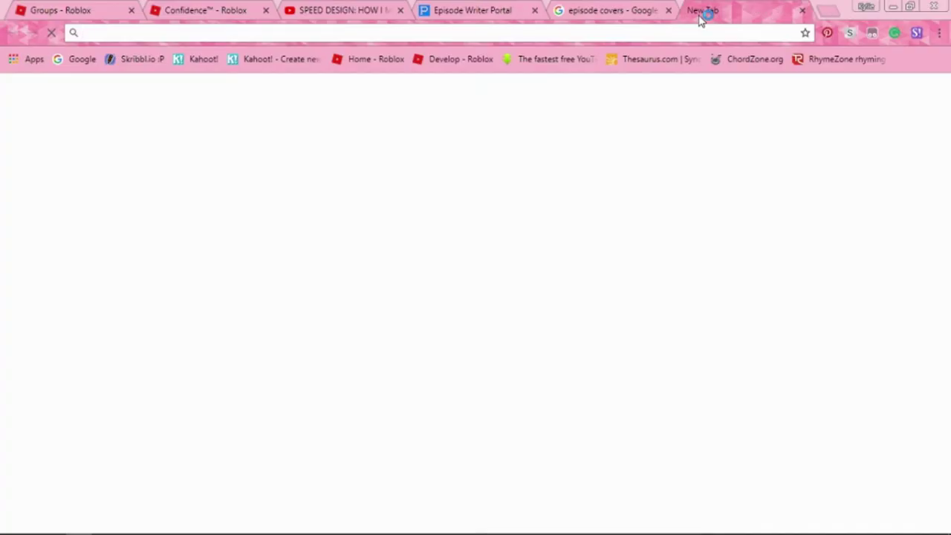
click(581, 11)
click(698, 11)
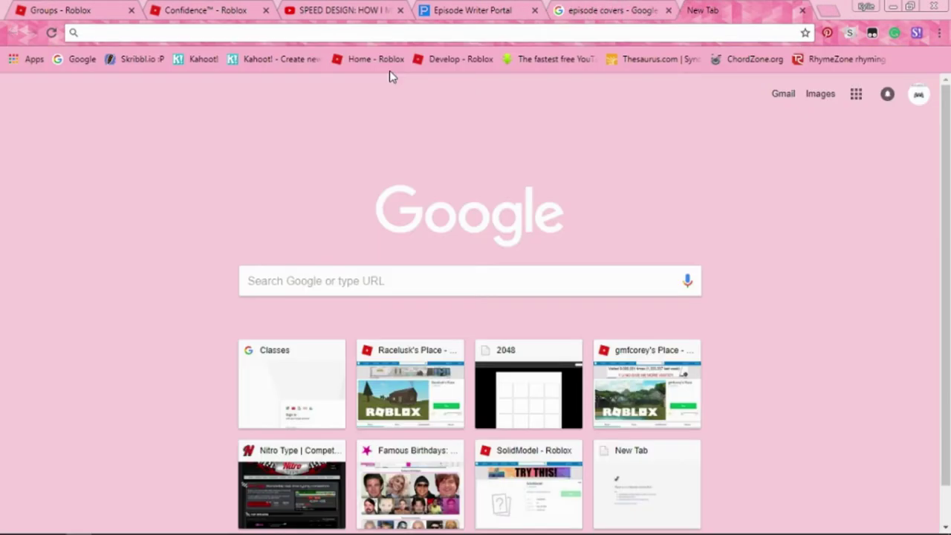
text(tumblr&oq=iphone+wallpaper+t)
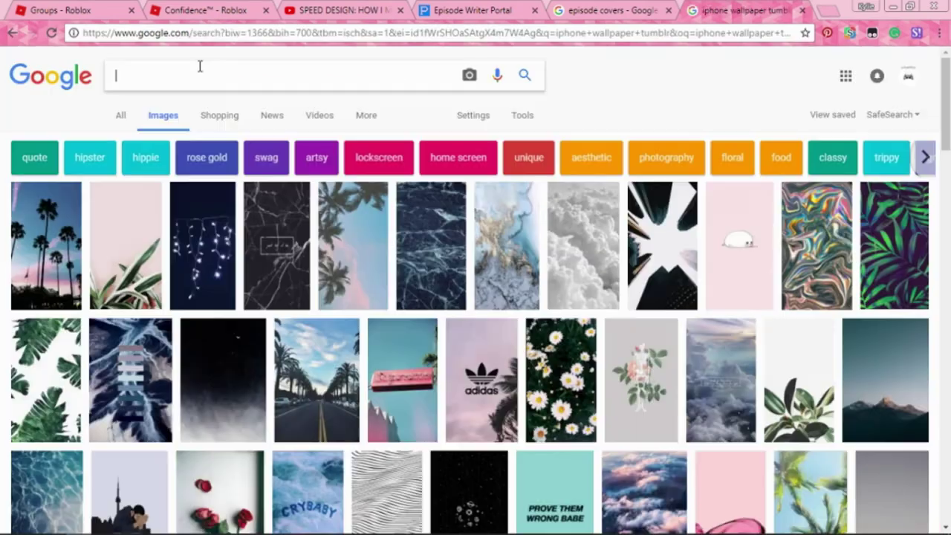
- Search Google Images for "rain black and white tumblr" and save the previewed rainy street image as download.jpg
click(199, 66)
text(rain )
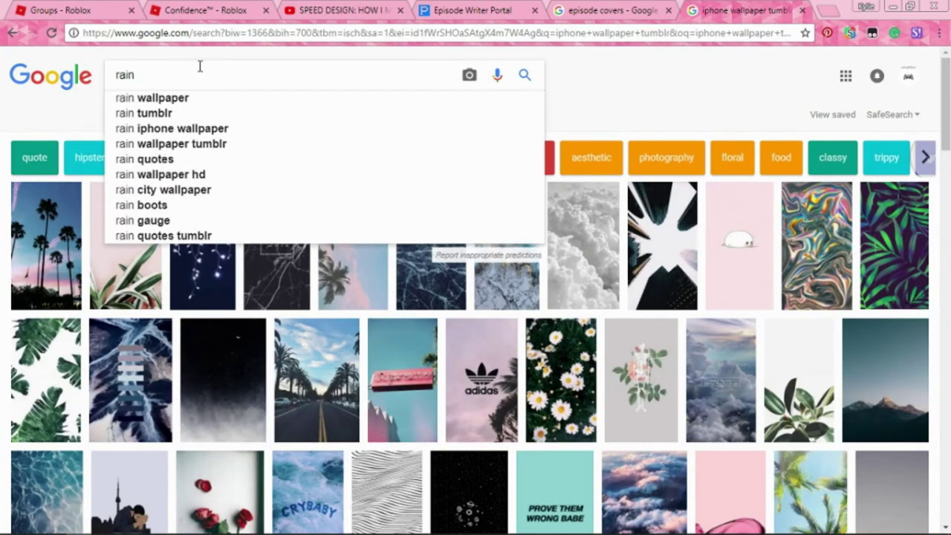
text(blacj)
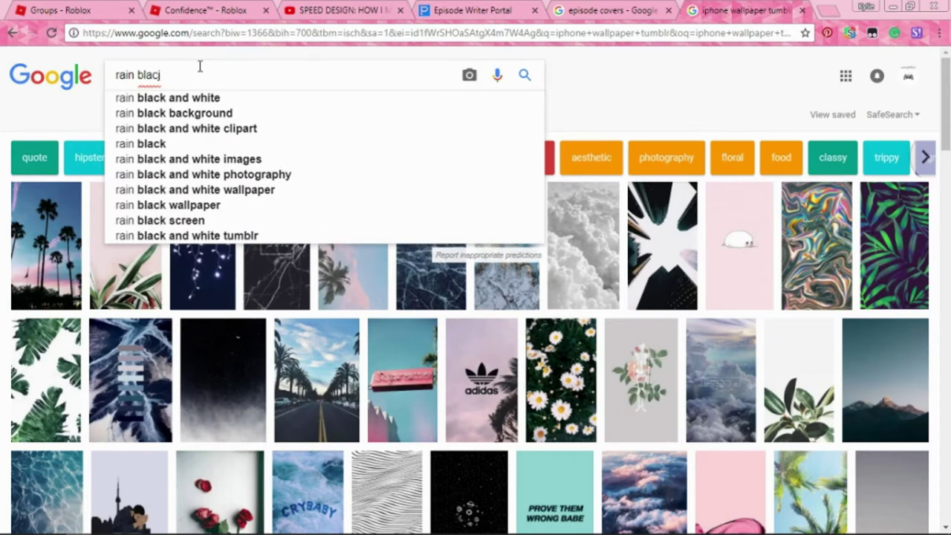
key(BackSpace)
text(k and w)
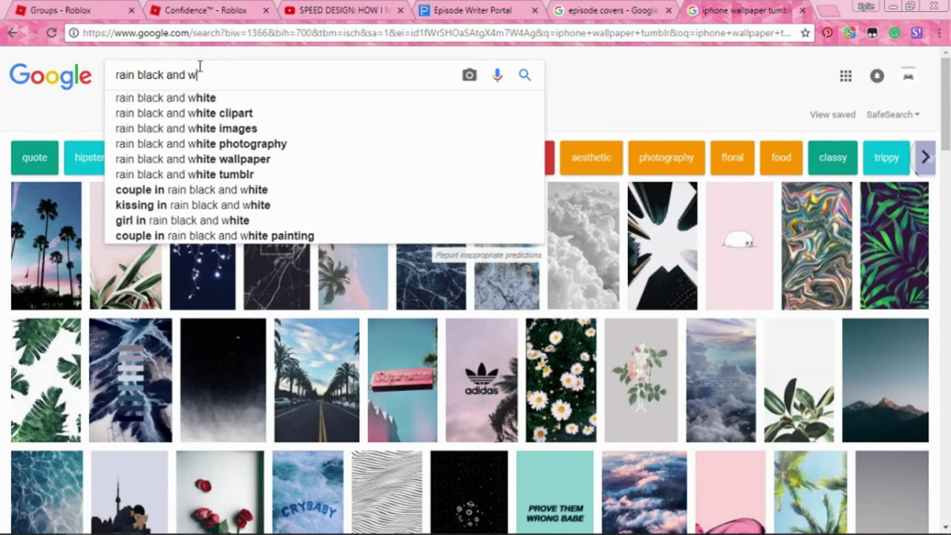
text(hite tumblr)
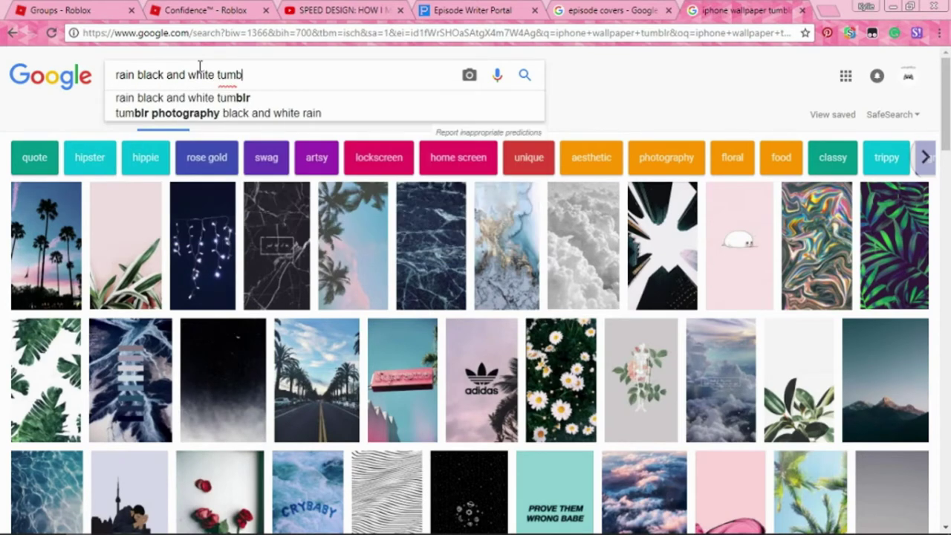
key(Return)
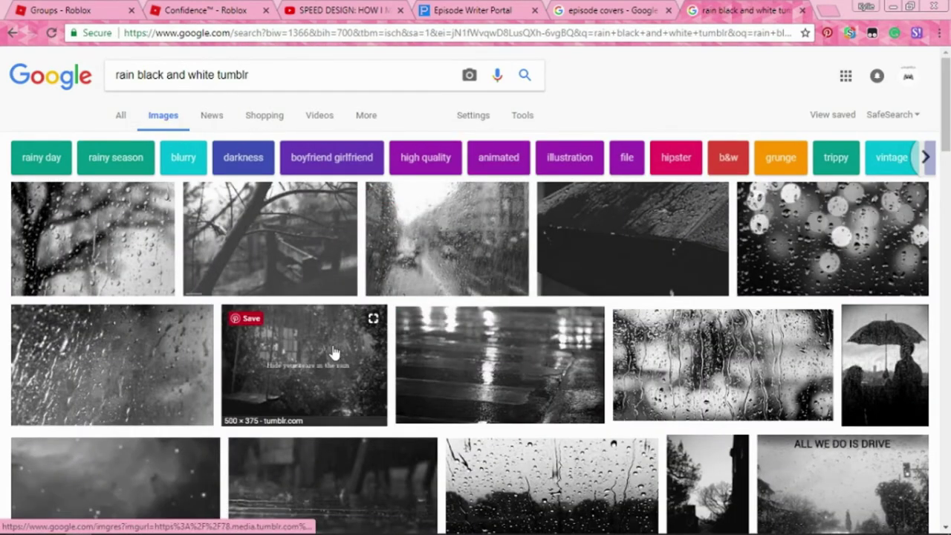
click(457, 279)
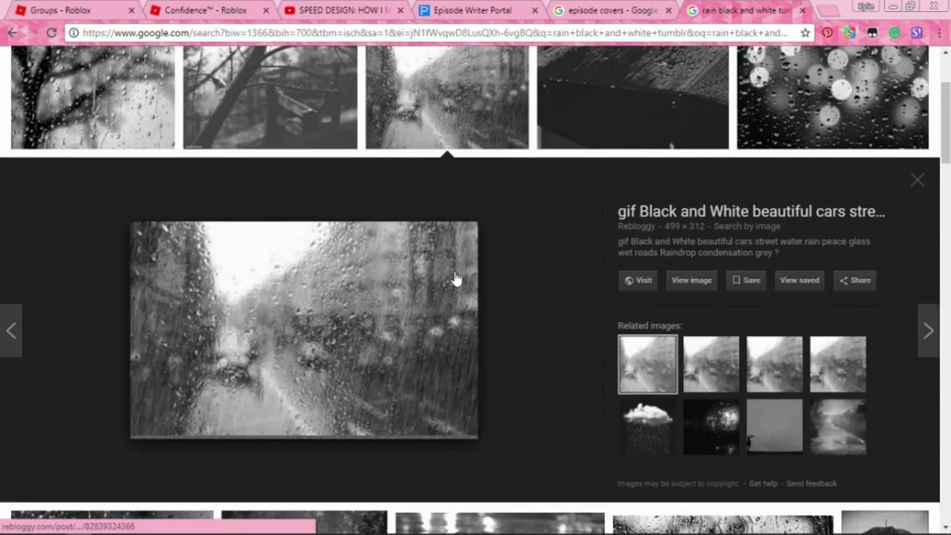
right_click(344, 336)
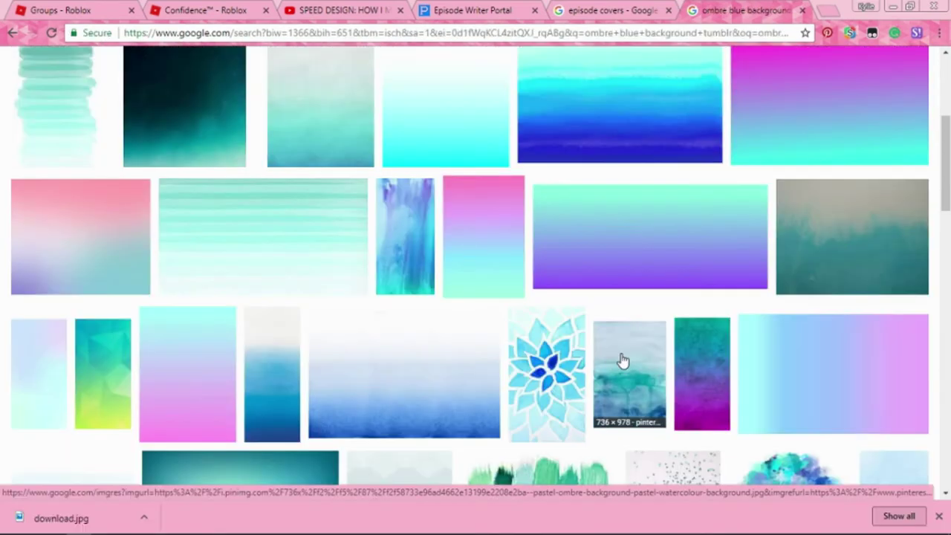
- Browse the ombre blue background image results and dismiss the download notice
scroll(639, 398, down, 2)
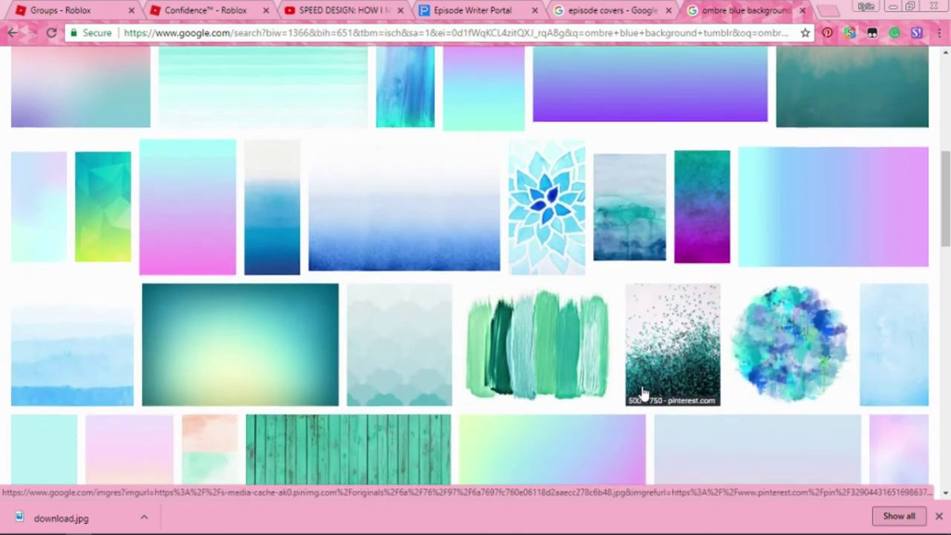
mouse_move(401, 529)
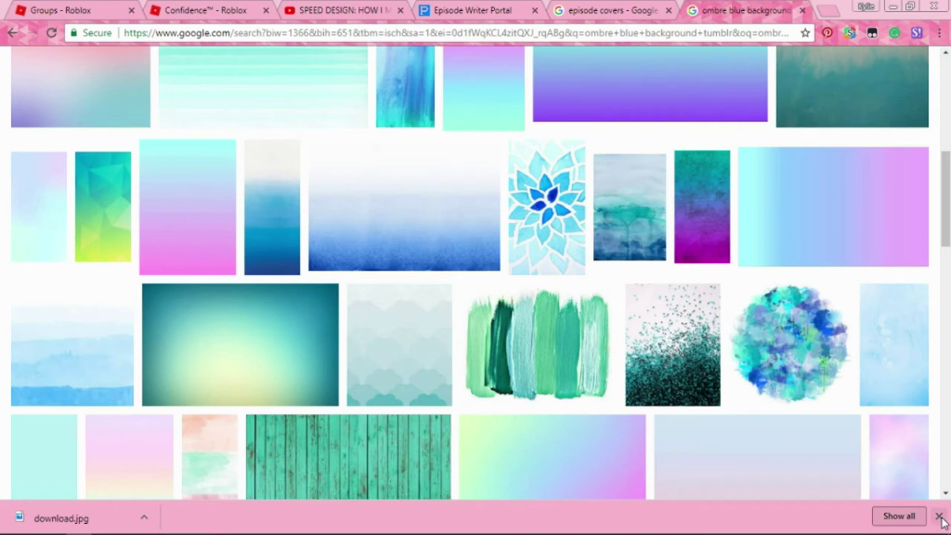
click(940, 518)
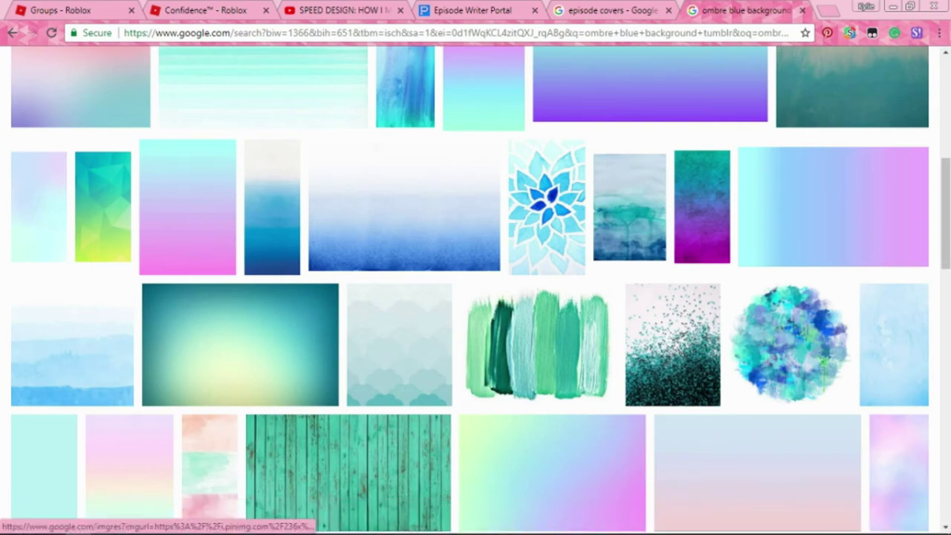
- Switch to paint.net and open download.jpg and download.png from the CHARACTERS FOR EPISODE (BAD LUCK) folder
mouse_move(132, 524)
click(110, 471)
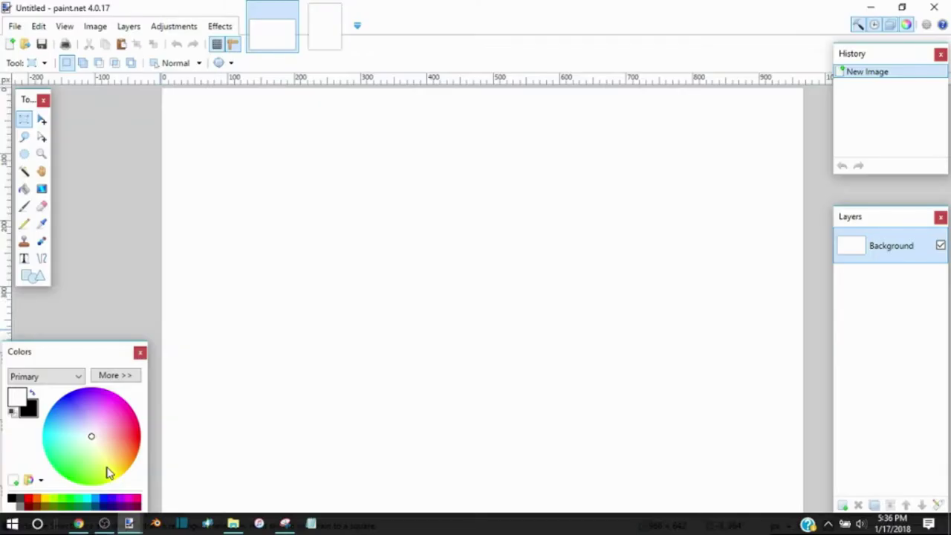
click(24, 44)
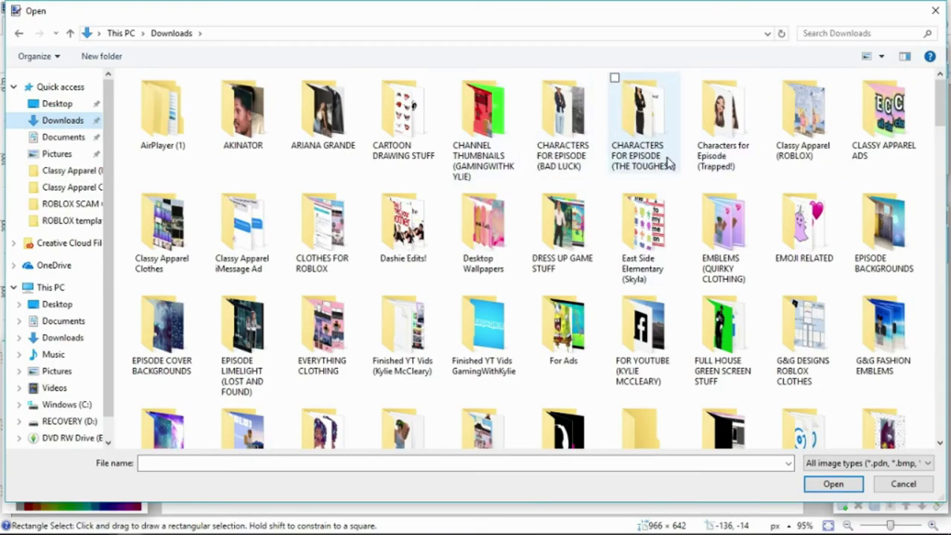
double_click(565, 156)
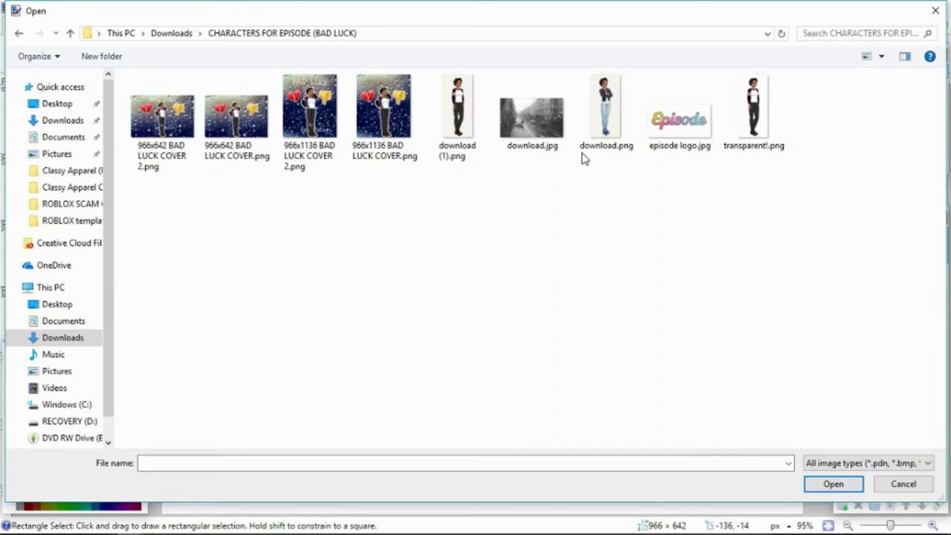
click(594, 111)
click(503, 80)
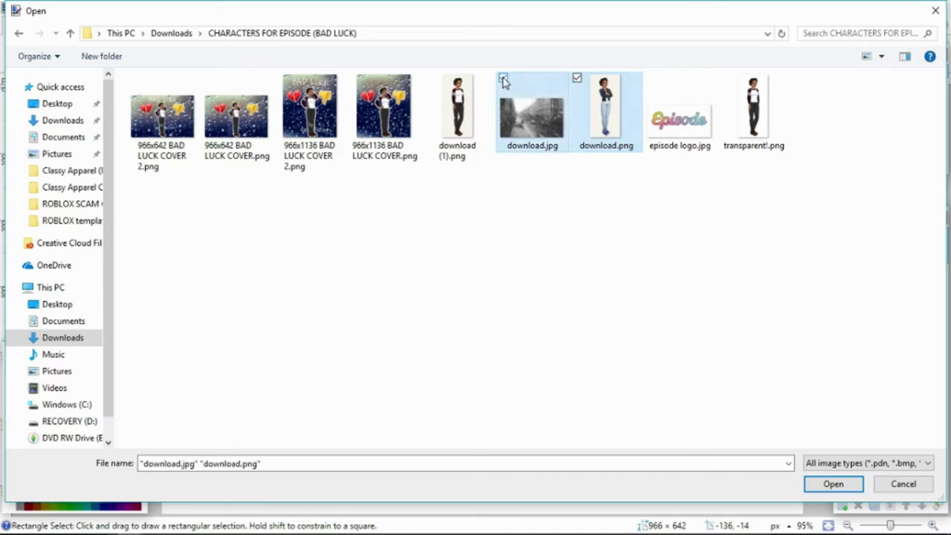
key(Return)
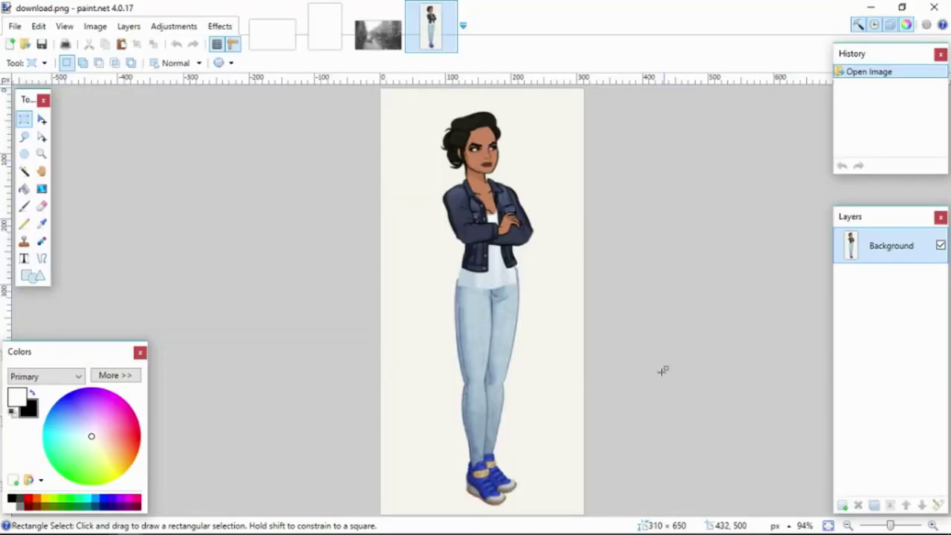
- Select the background around the character with the Magic Wand at 36% tolerance and erase it
click(23, 171)
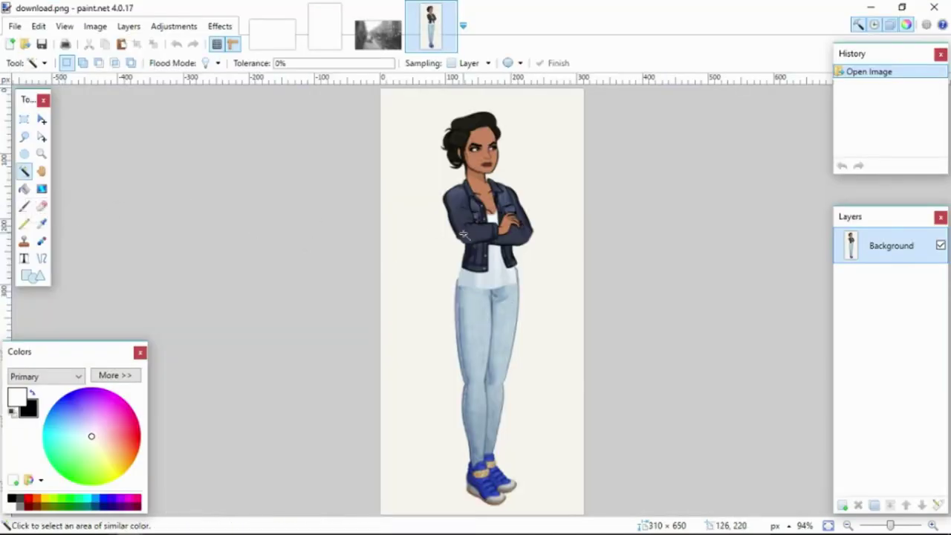
click(416, 234)
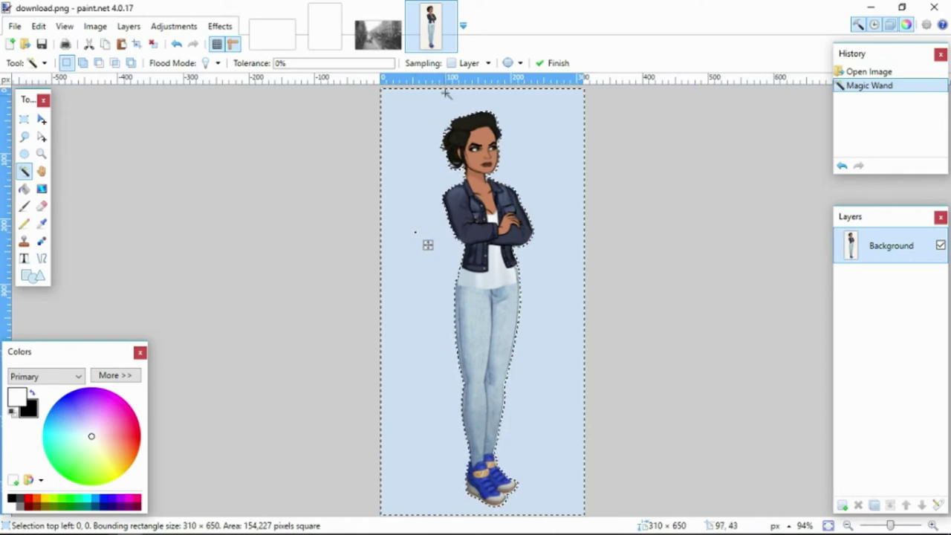
click(292, 65)
mouse_move(313, 67)
mouse_down()
mouse_move(333, 66)
mouse_move(319, 66)
mouse_up()
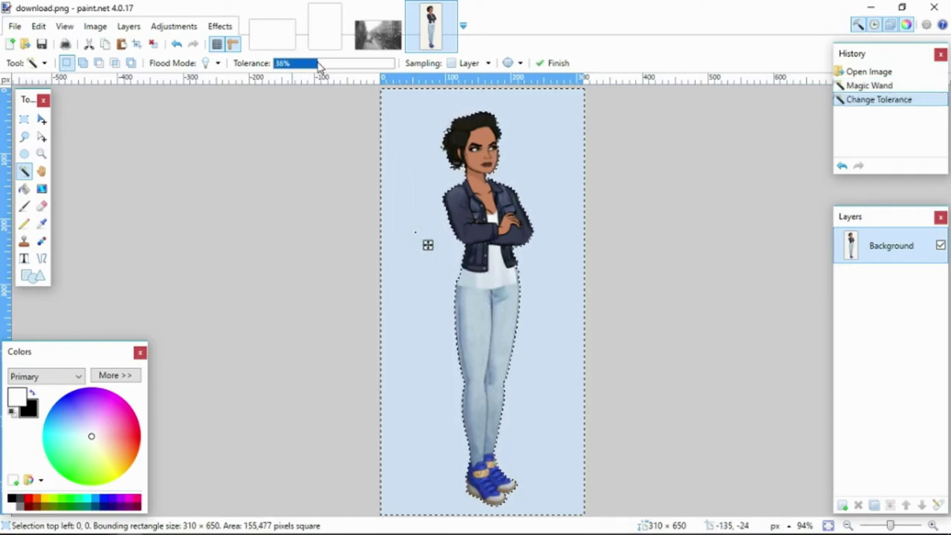
key(Delete)
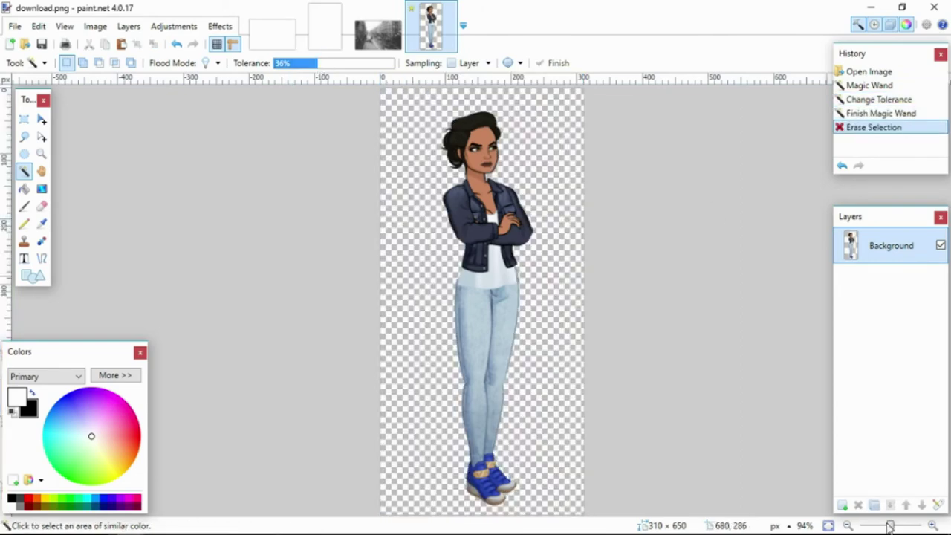
- Try erasing along the outer edge of the character's jeans up to the hip with the Eraser
drag(891, 526, 899, 526)
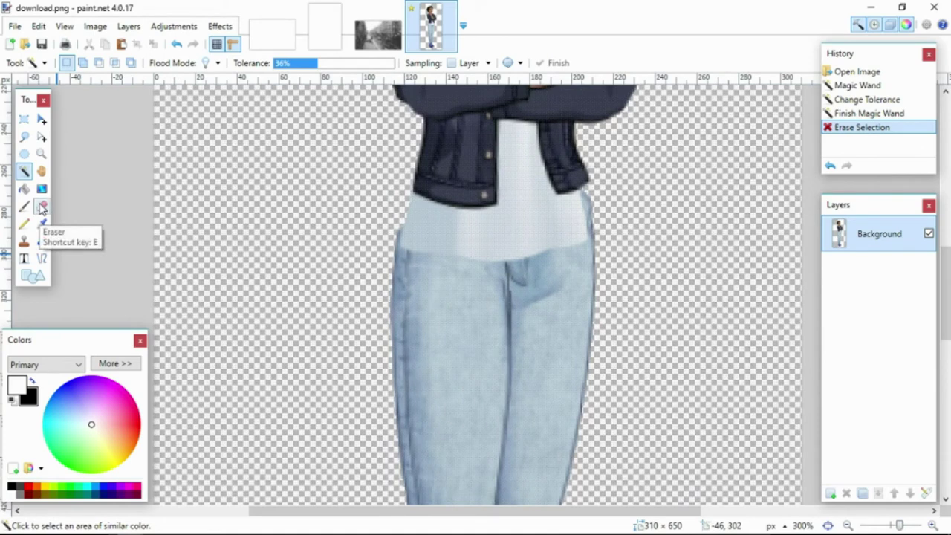
click(41, 207)
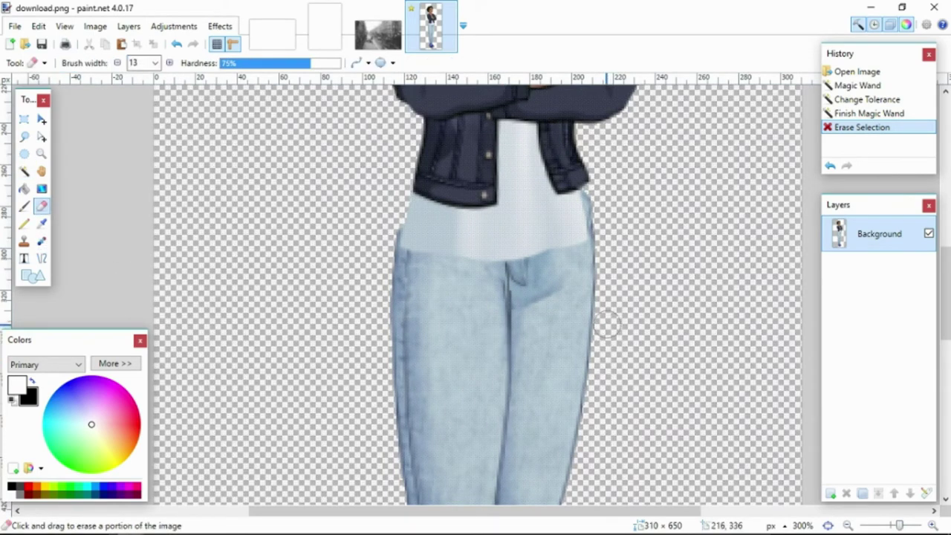
drag(608, 324, 602, 197)
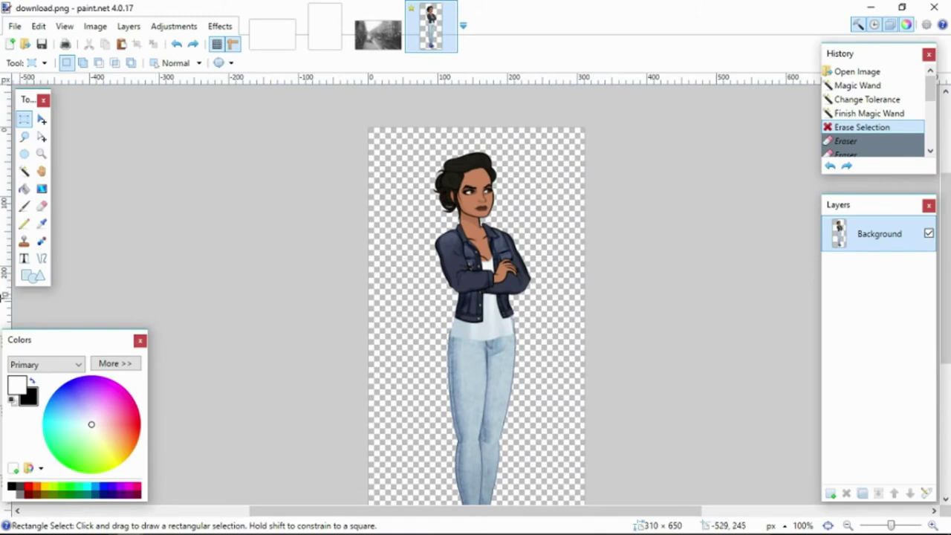
- Select the transparent area around the character with the Magic Wand at 36% tolerance and add a new layer
click(25, 171)
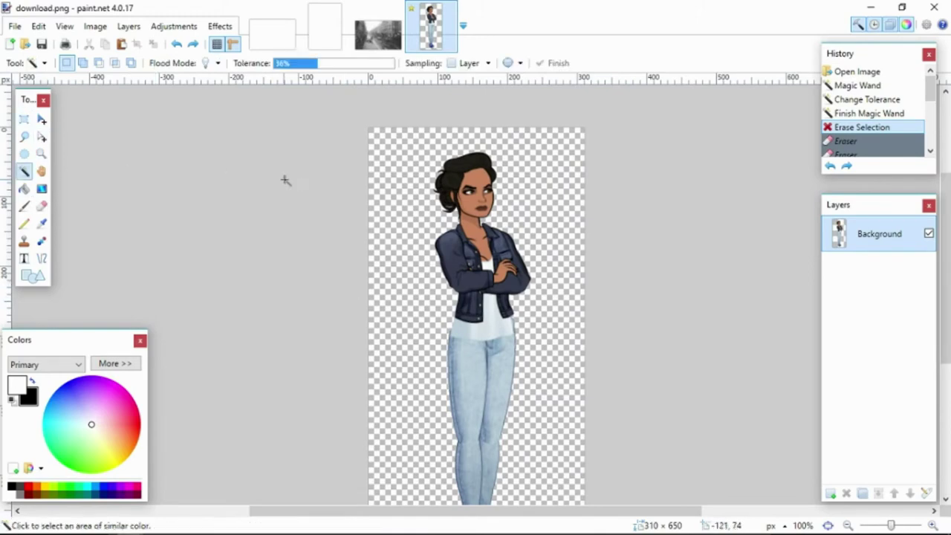
click(398, 197)
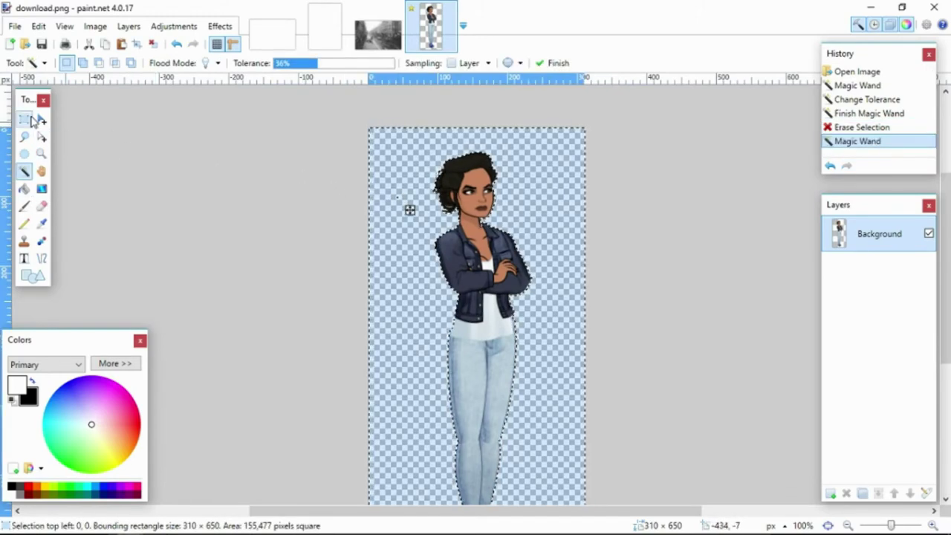
click(831, 494)
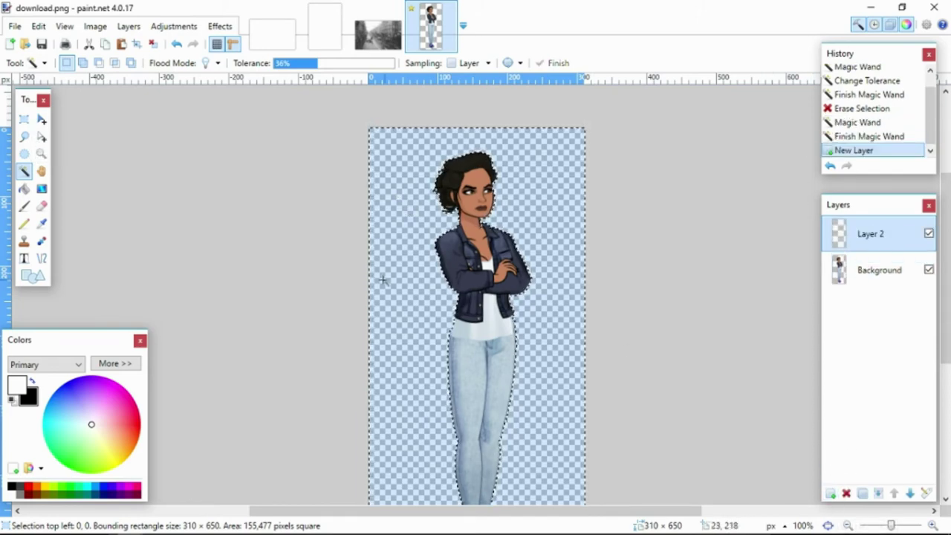
- Invert the selection with Rectangle Select across the whole canvas so it covers the character's silhouette
click(24, 119)
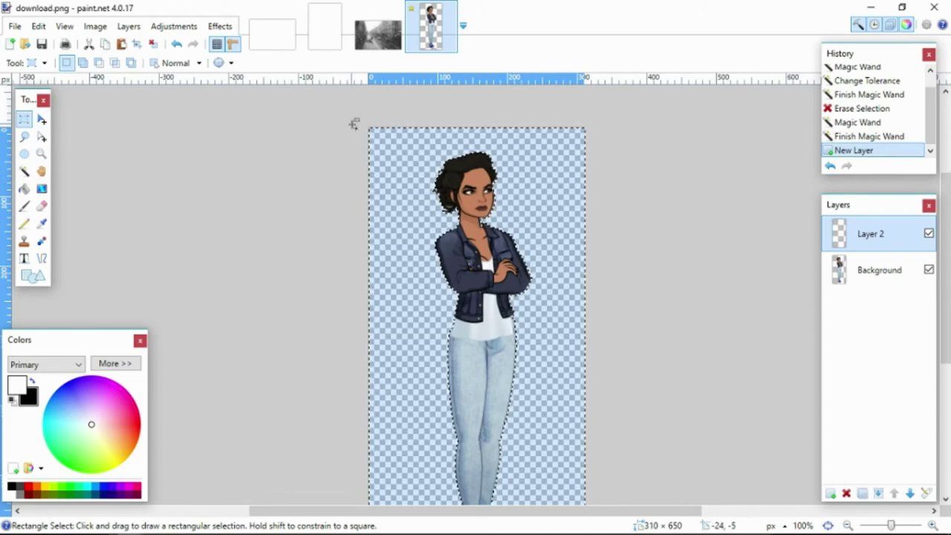
drag(353, 124, 724, 528)
scroll(658, 286, up, 1)
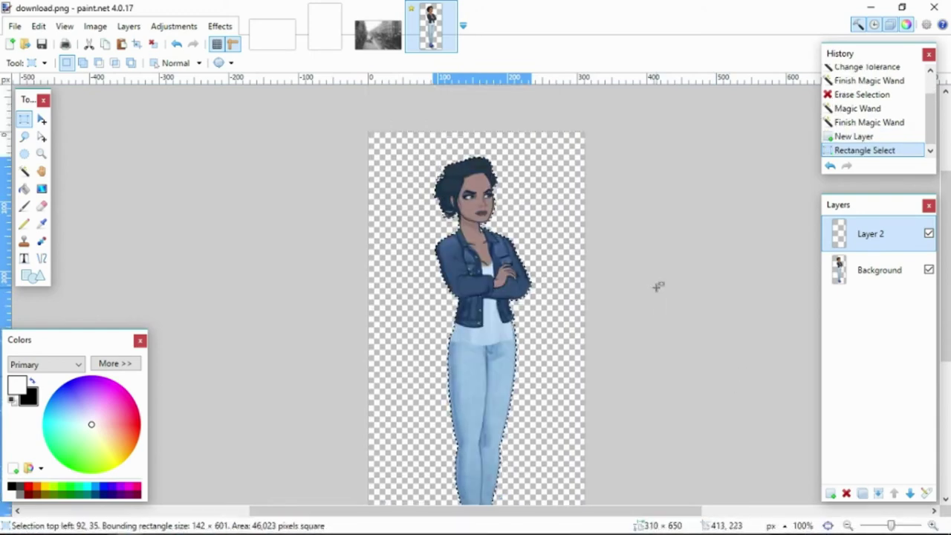
scroll(658, 287, down, 1)
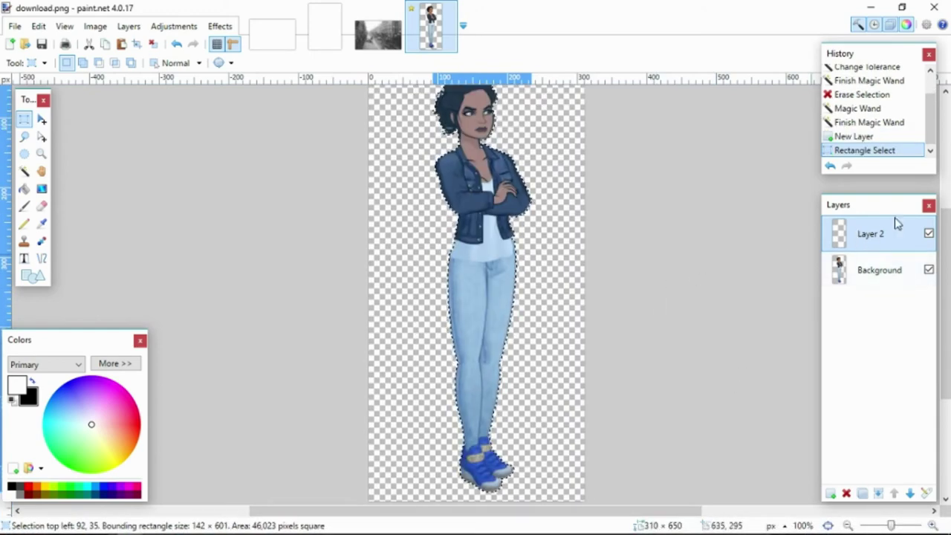
- Fill the character-shaped selection on Layer 2 with black using the Paint Bucket and deselect it
click(32, 381)
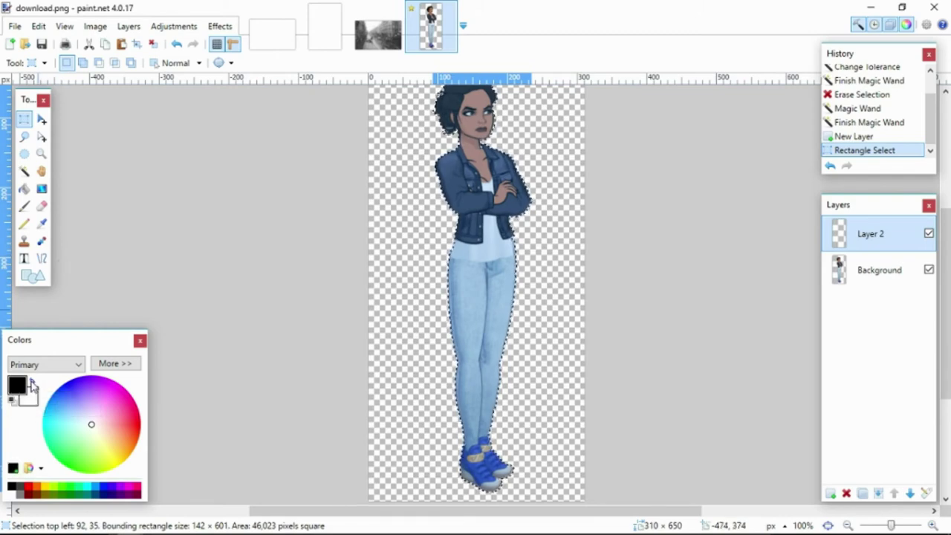
click(24, 188)
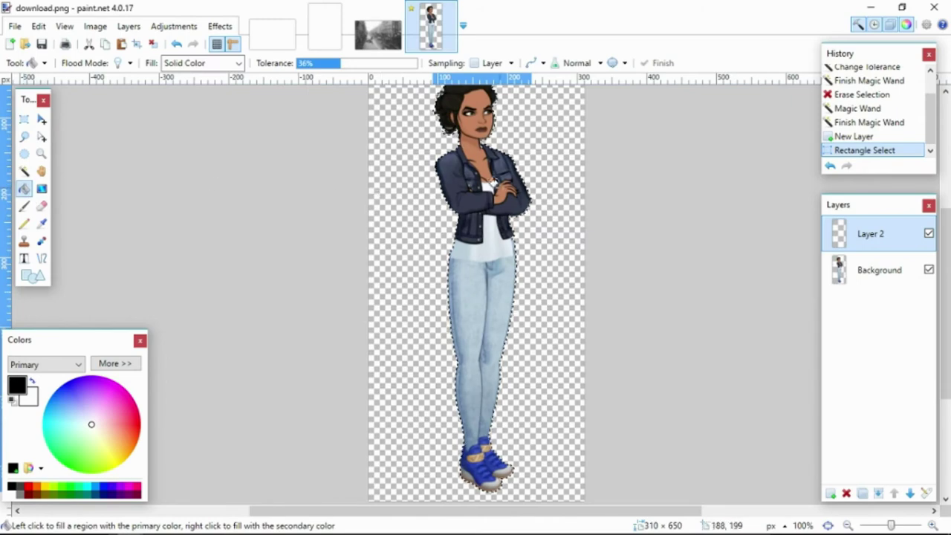
click(493, 191)
click(487, 238)
click(24, 119)
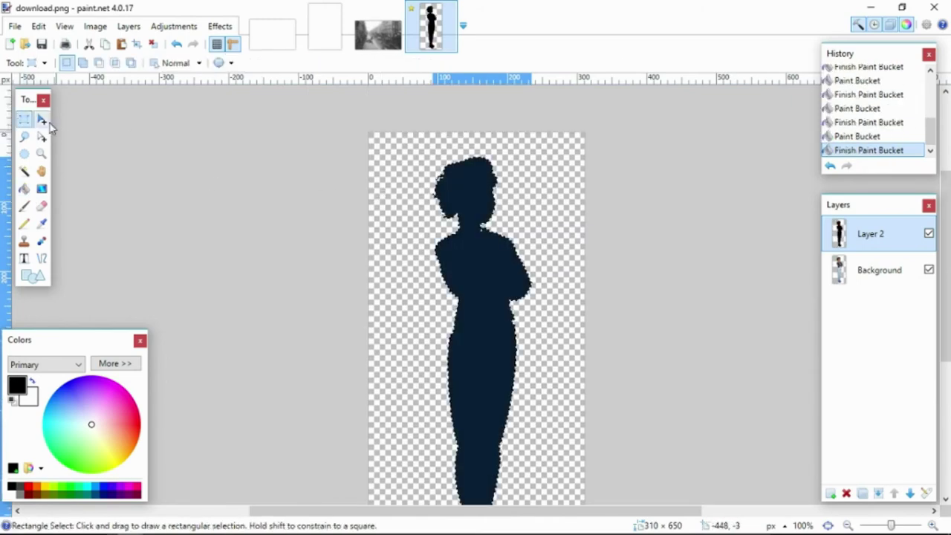
click(223, 182)
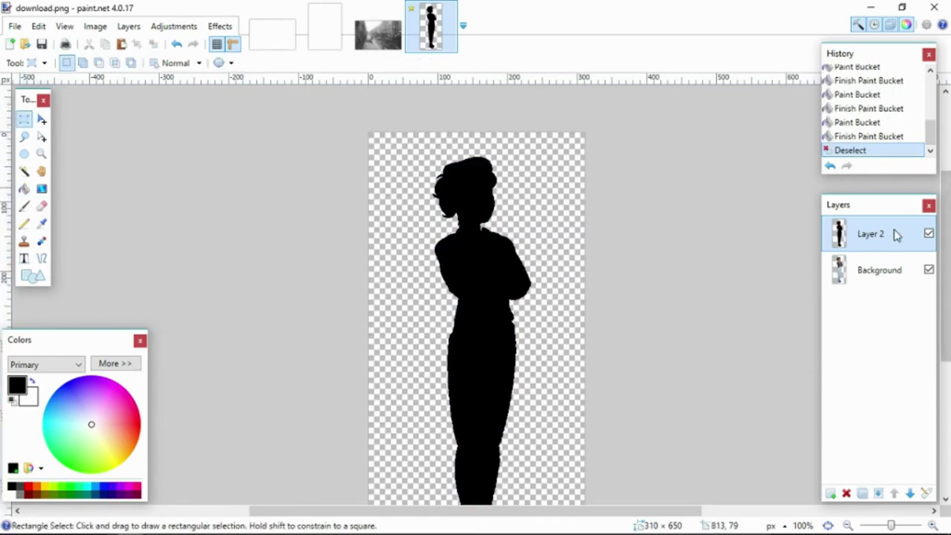
- Move the black silhouette layer beneath the character layer and apply a Gaussian Blur with radius 24 to it
drag(892, 236, 886, 274)
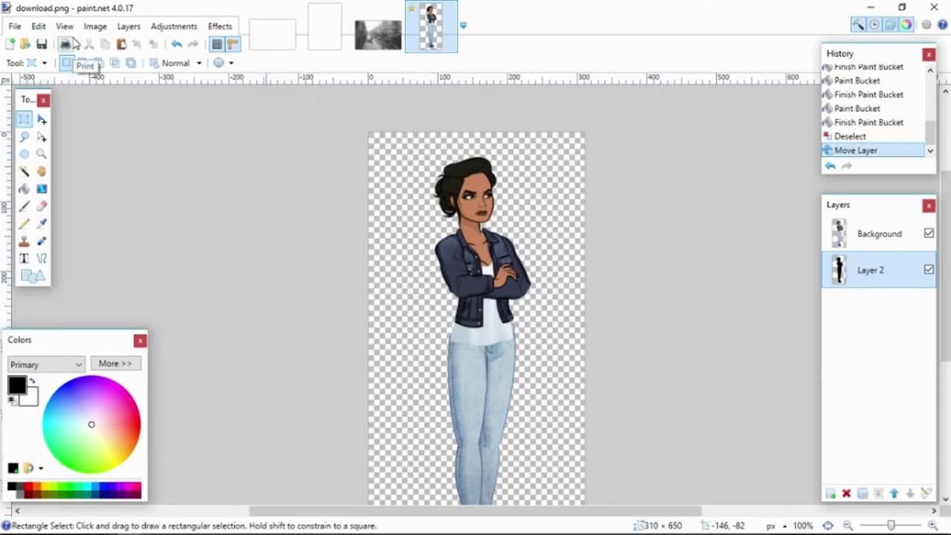
click(220, 26)
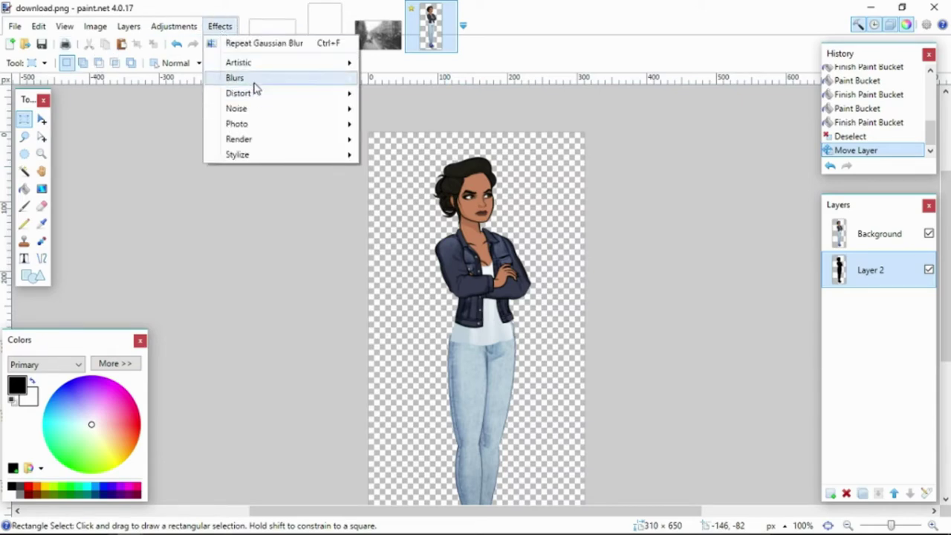
mouse_move(255, 83)
click(416, 93)
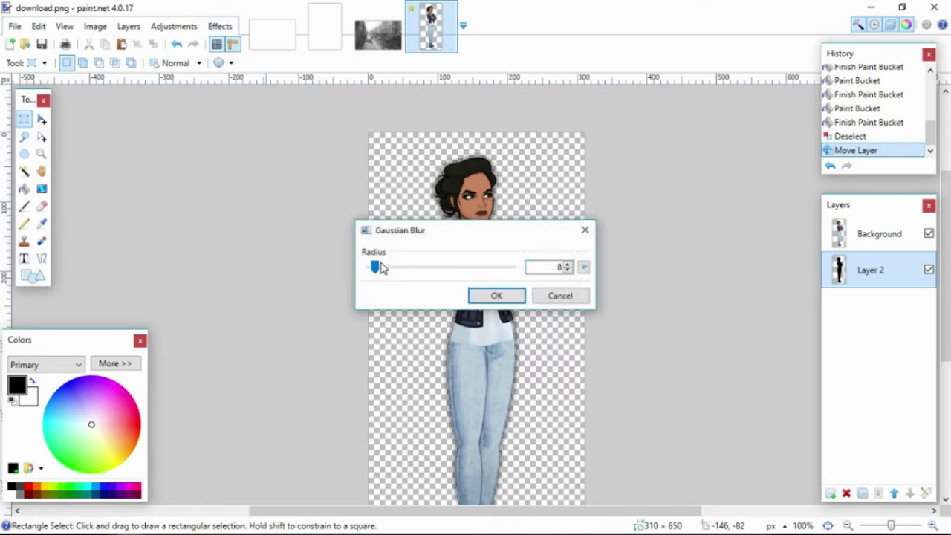
drag(376, 267, 386, 269)
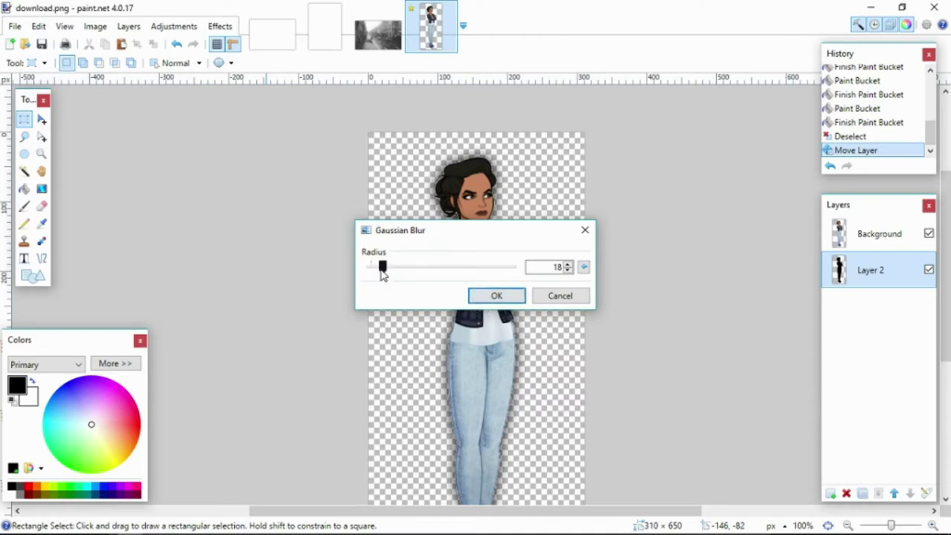
drag(381, 273, 390, 275)
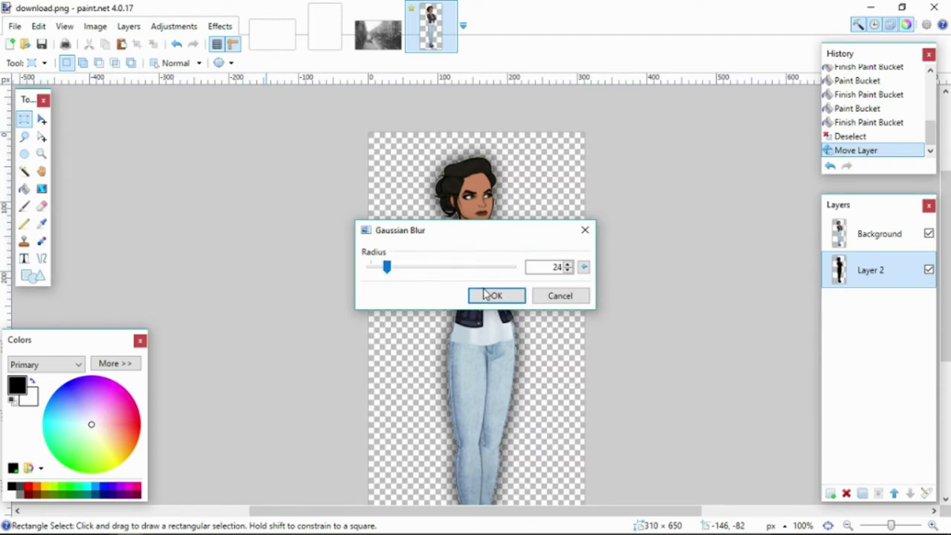
click(490, 296)
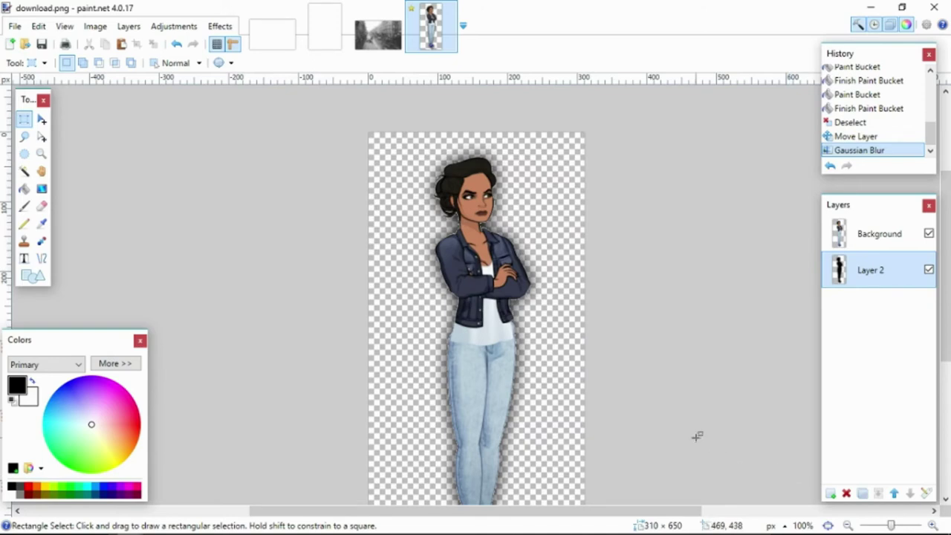
- Duplicate the blurred silhouette layer three times and undo the last two duplicates
scroll(697, 437, down, 3)
scroll(697, 437, up, 3)
click(866, 493)
click(867, 493)
click(867, 493)
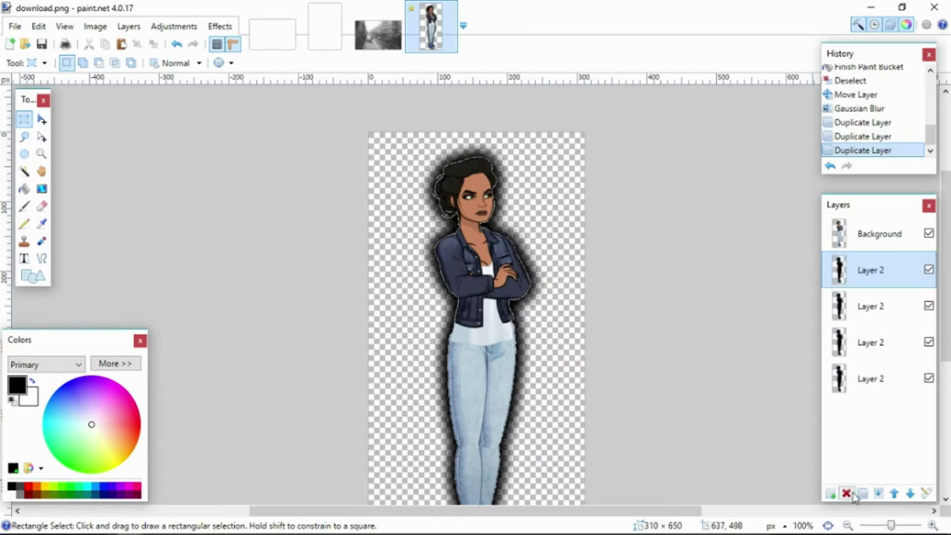
click(176, 44)
click(177, 44)
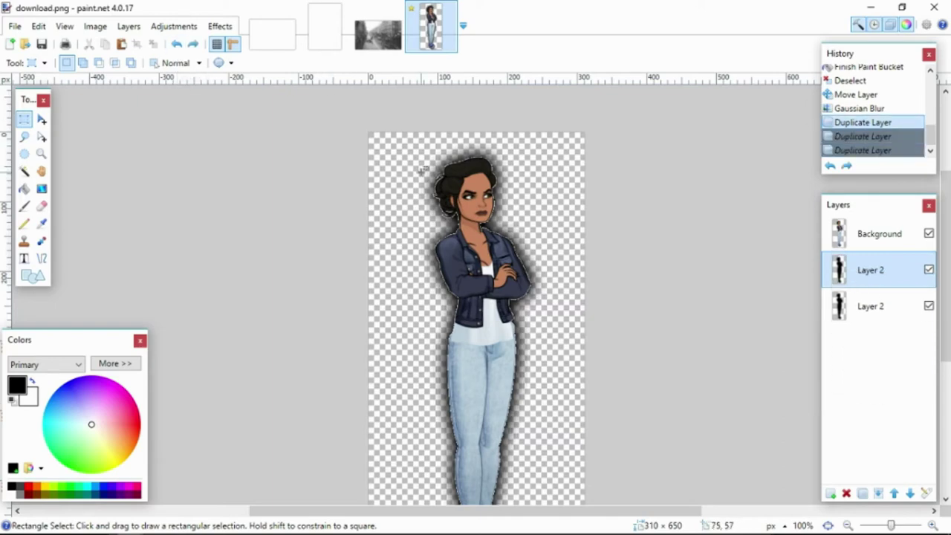
scroll(422, 170, down, 1)
scroll(422, 170, up, 1)
- Try to paste the entire rainy street image into the blank 966 × 642 canvas and resize it
click(378, 36)
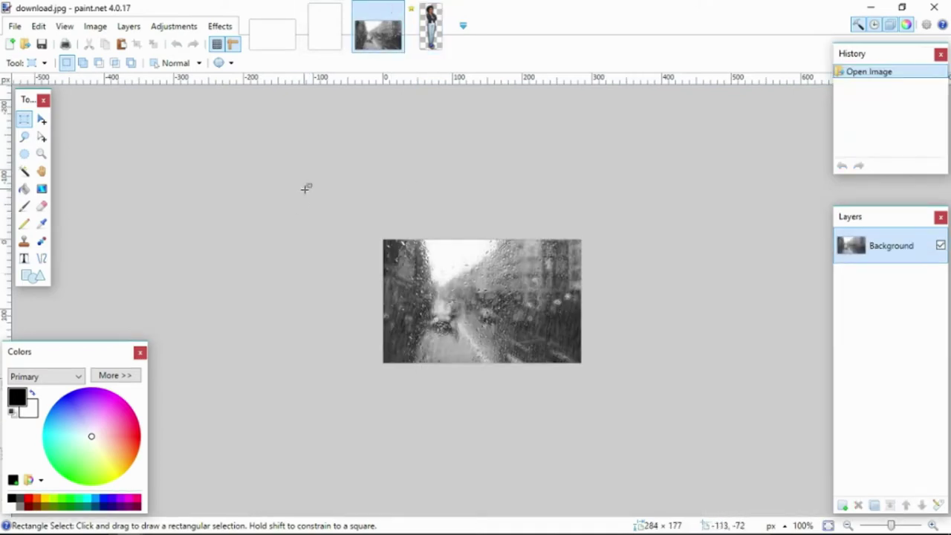
drag(305, 189, 811, 524)
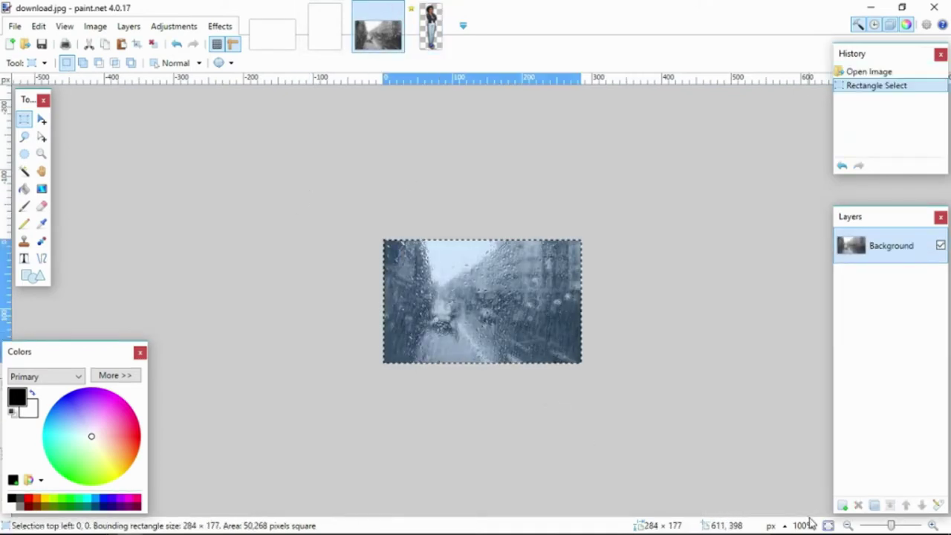
click(269, 22)
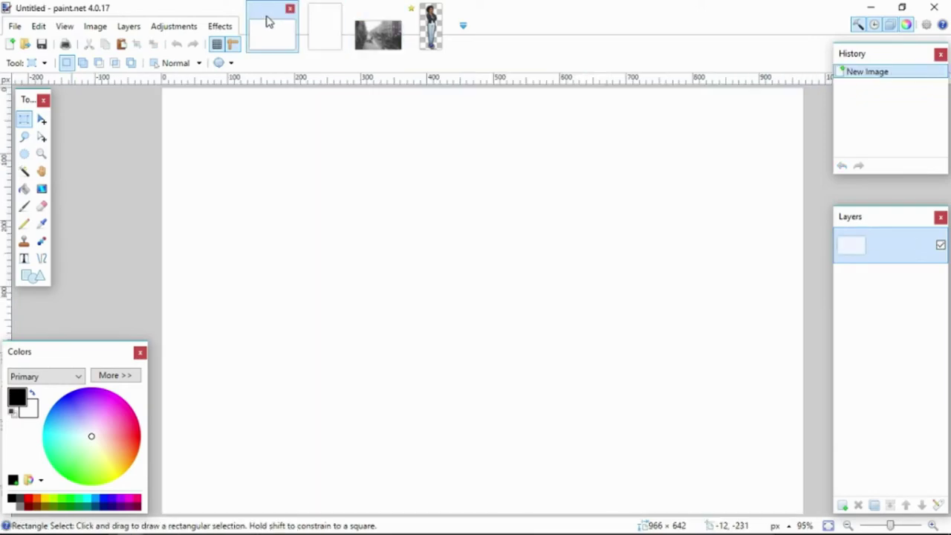
key(ctrl+v)
drag(376, 221, 117, 99)
- Switch to the browser and search Google Images for "sad tumblr background"
click(87, 527)
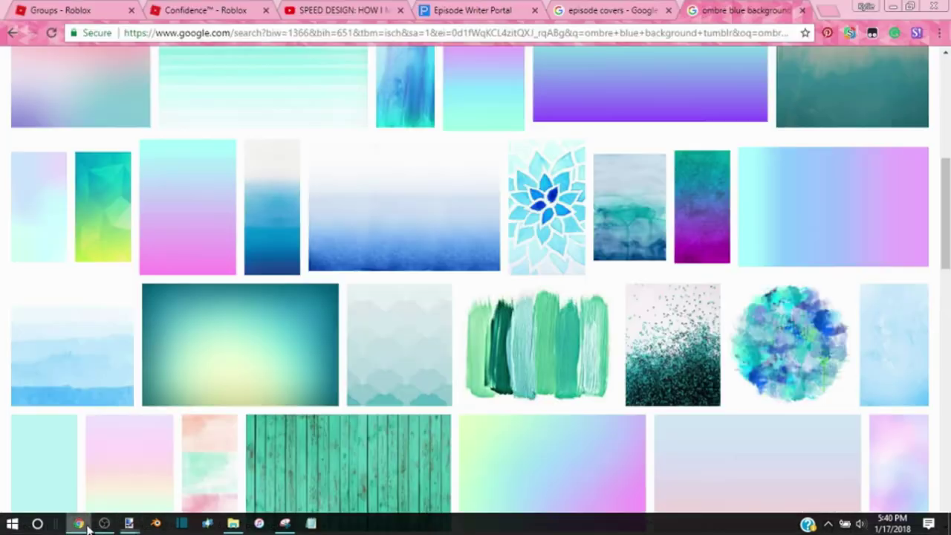
scroll(431, 342, up, 5)
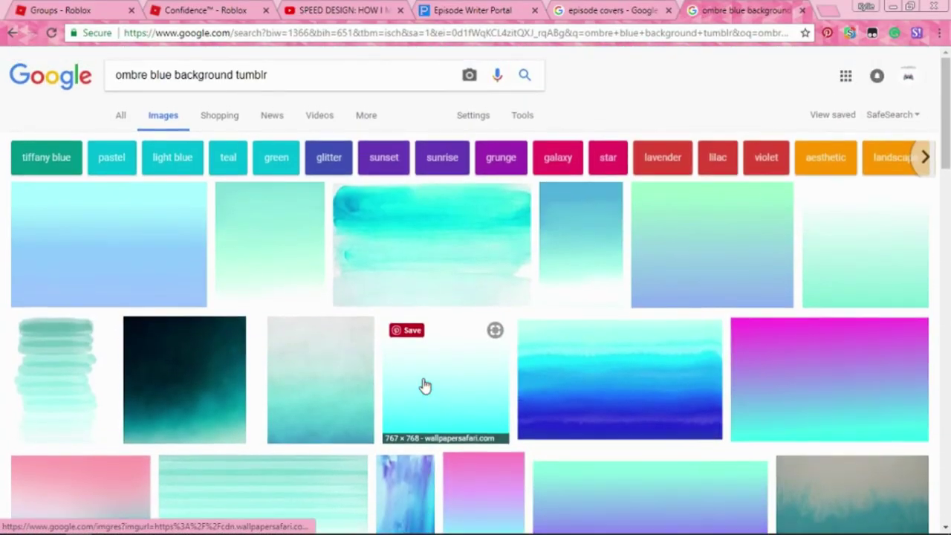
triple_click(296, 79)
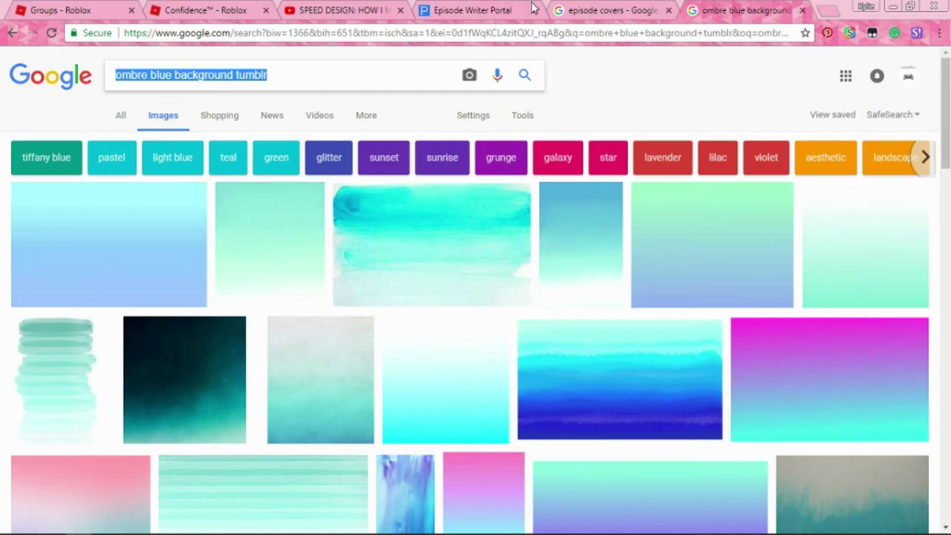
text(sad)
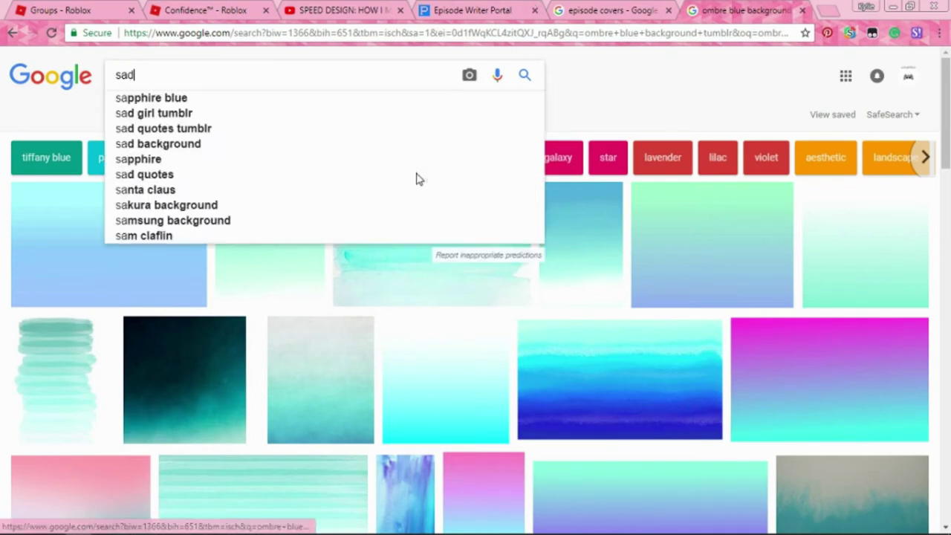
text( tumblr backgroun)
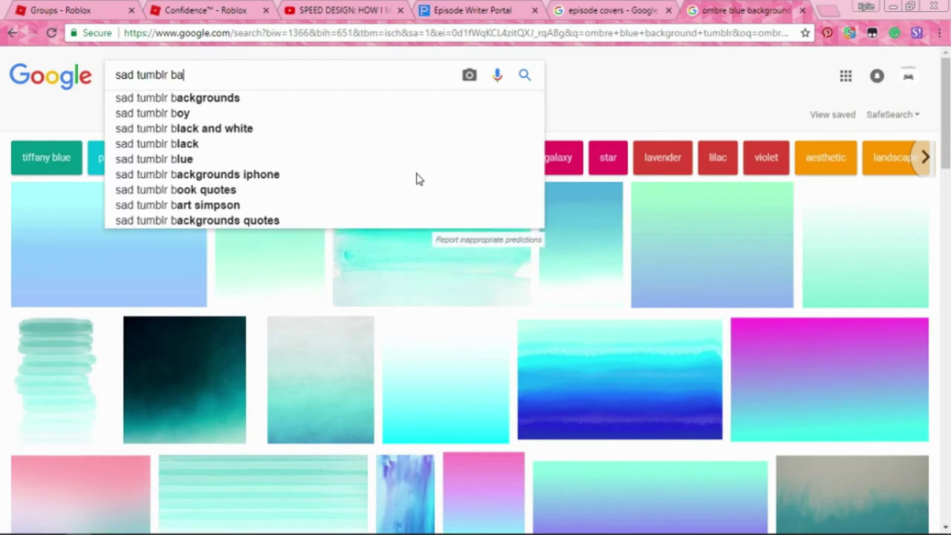
text(d)
key(Return)
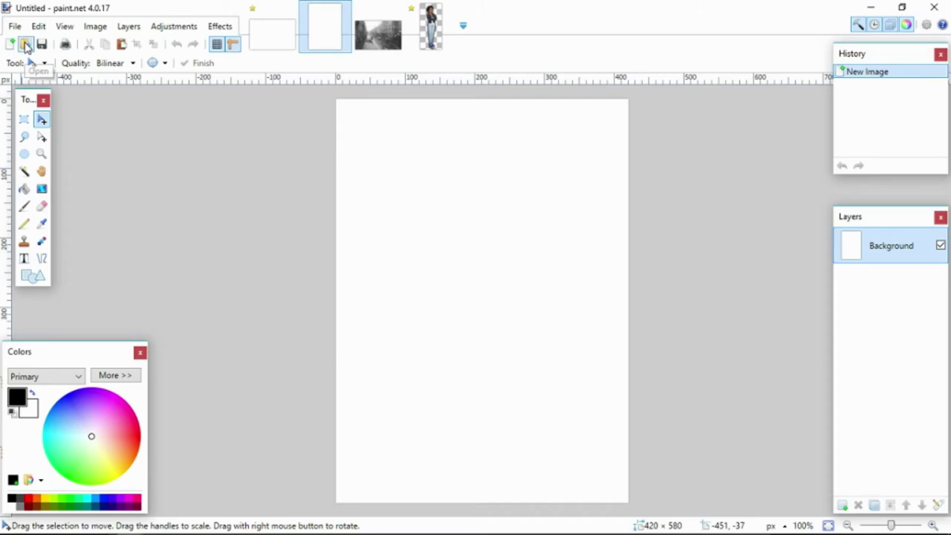
- Back in paint.net, open tumblr_static_tumblr_static_background_pale.jpg and select the entire image
click(26, 46)
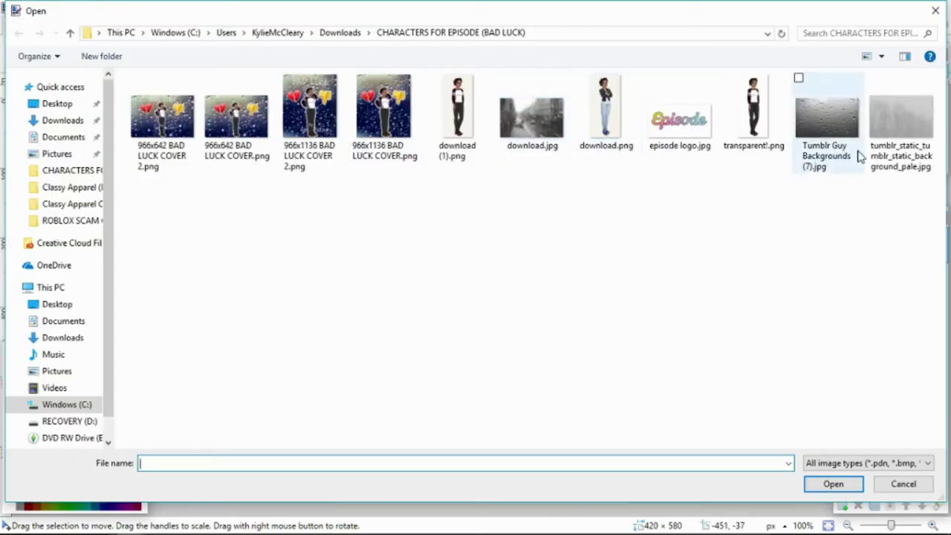
double_click(902, 131)
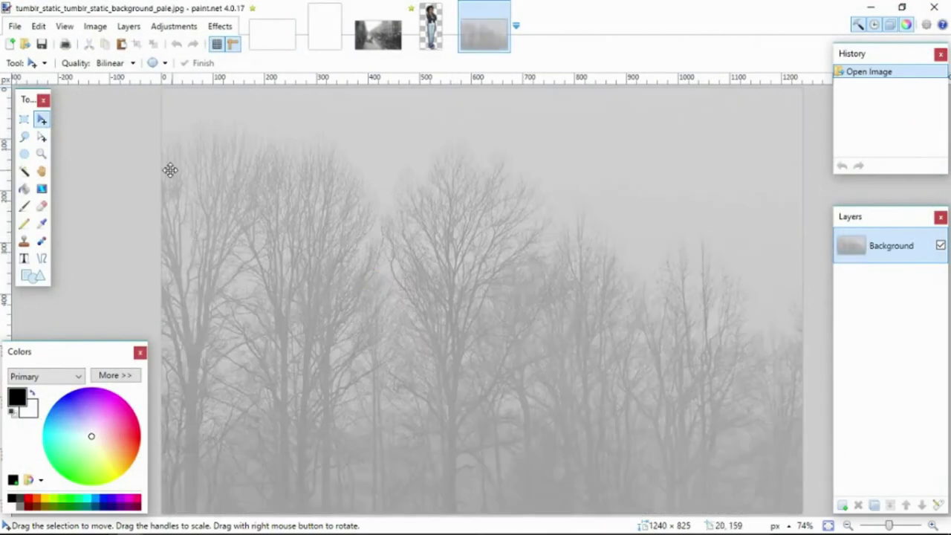
click(23, 119)
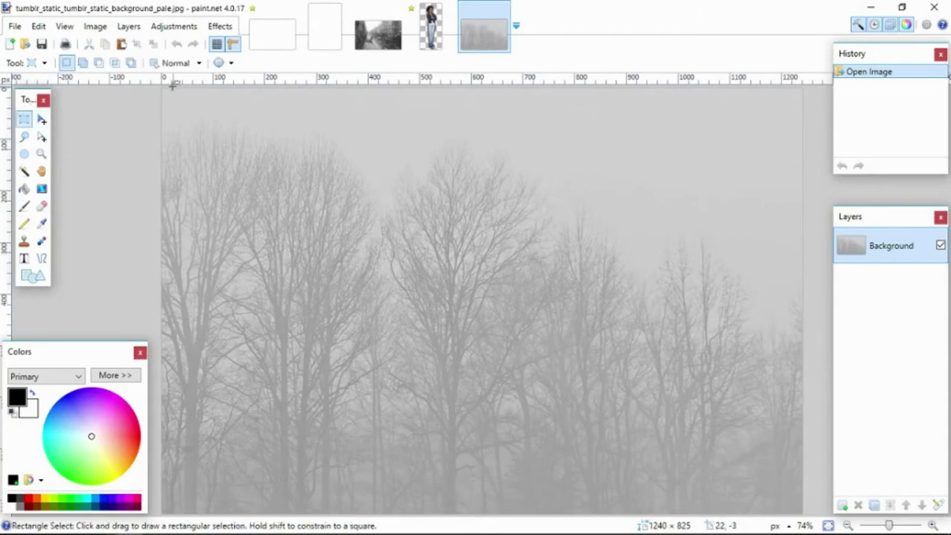
drag(152, 87, 840, 532)
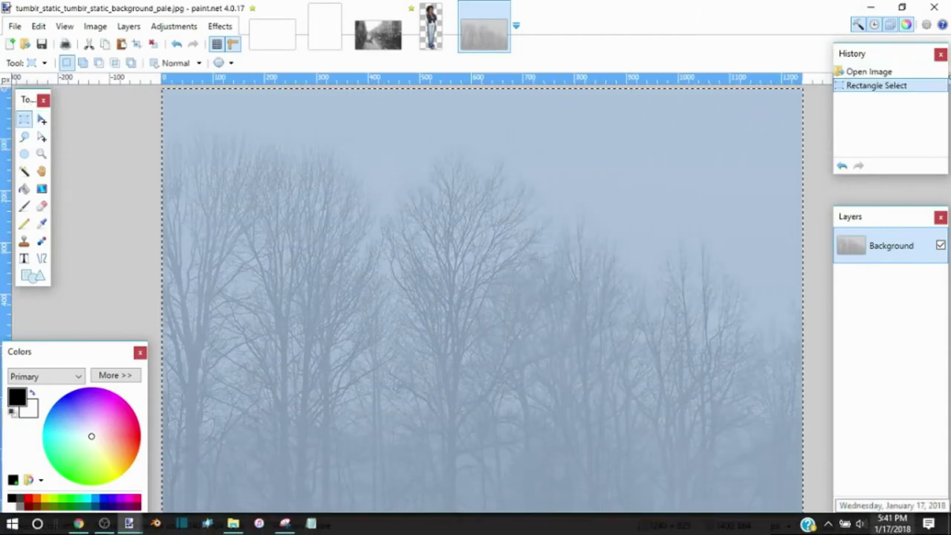
- Paste the pale trees image into the 966 × 642 canvas and scale it to about 1139 × 656 pixels to cover it
click(278, 47)
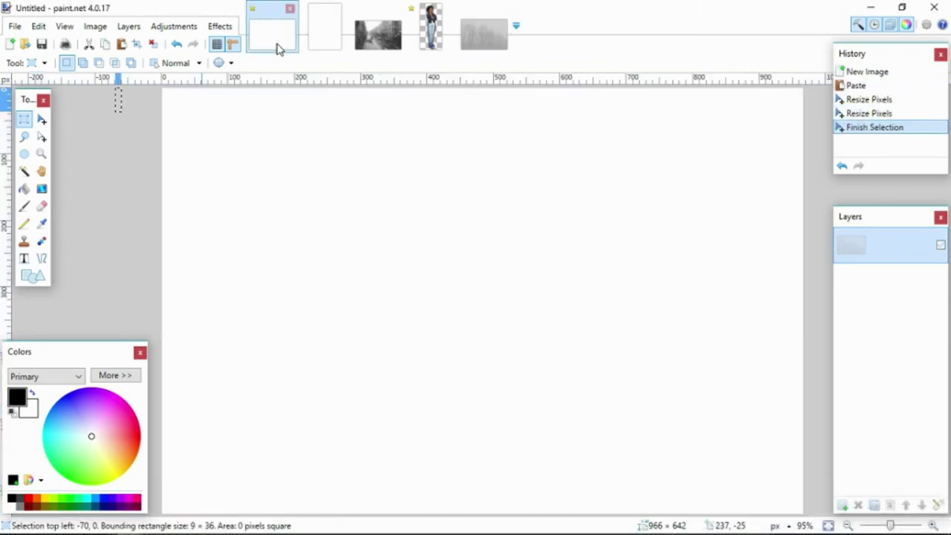
key(ctrl+v)
click(487, 363)
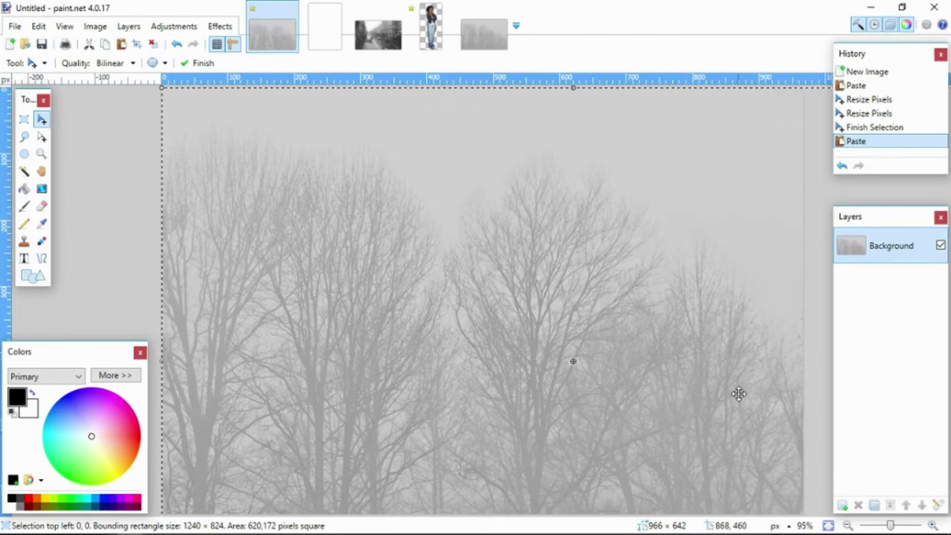
click(895, 525)
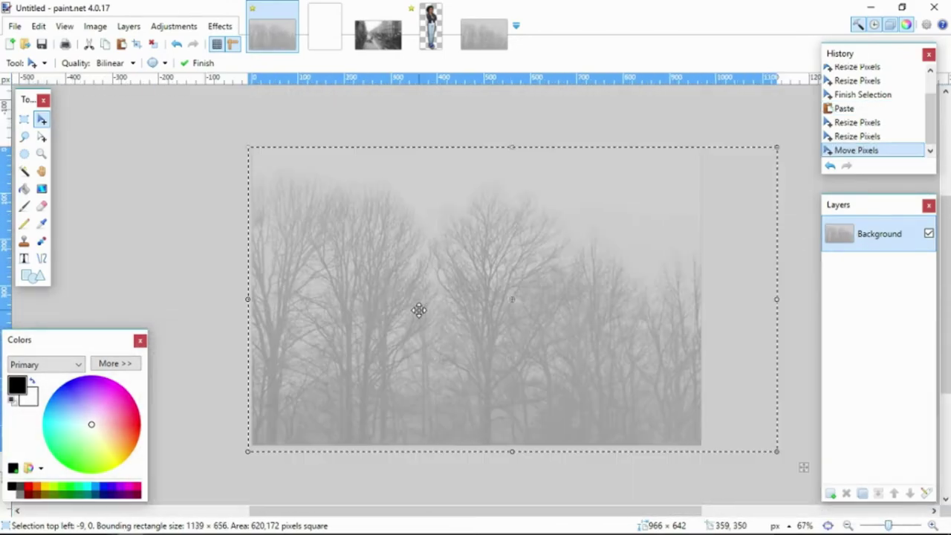
- Paste the pale trees image into the blank 420 × 580 canvas, keeping the canvas size, and shift it about 65 pixels left
click(315, 43)
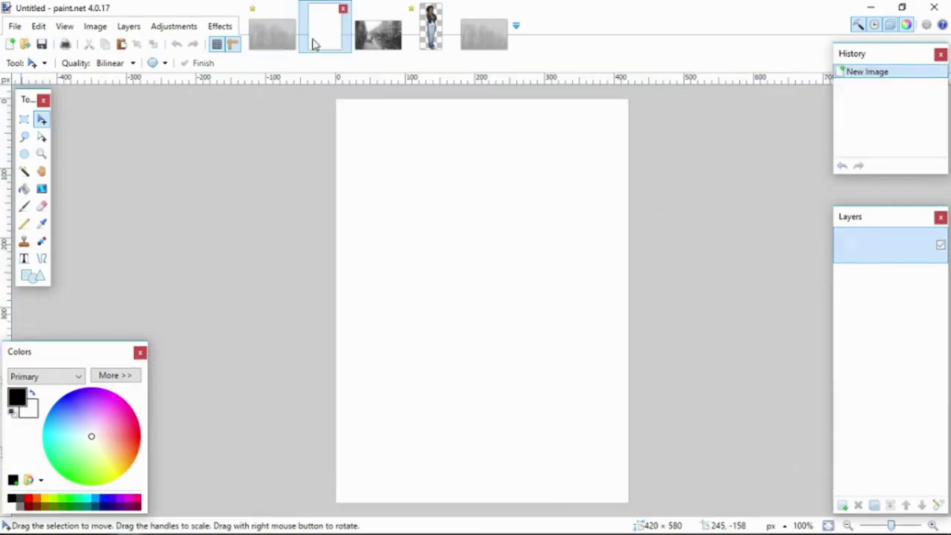
key(ctrl+v)
click(431, 393)
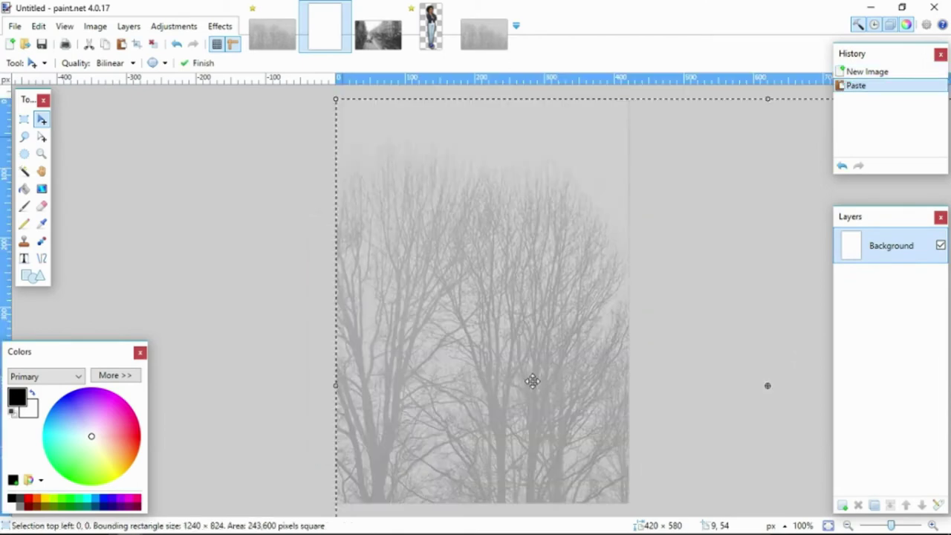
drag(532, 381, 487, 381)
- Apply a Gaussian Blur with a low radius to the trees background in both the 420 × 580 and 966 × 642 canvases
click(220, 26)
mouse_move(253, 78)
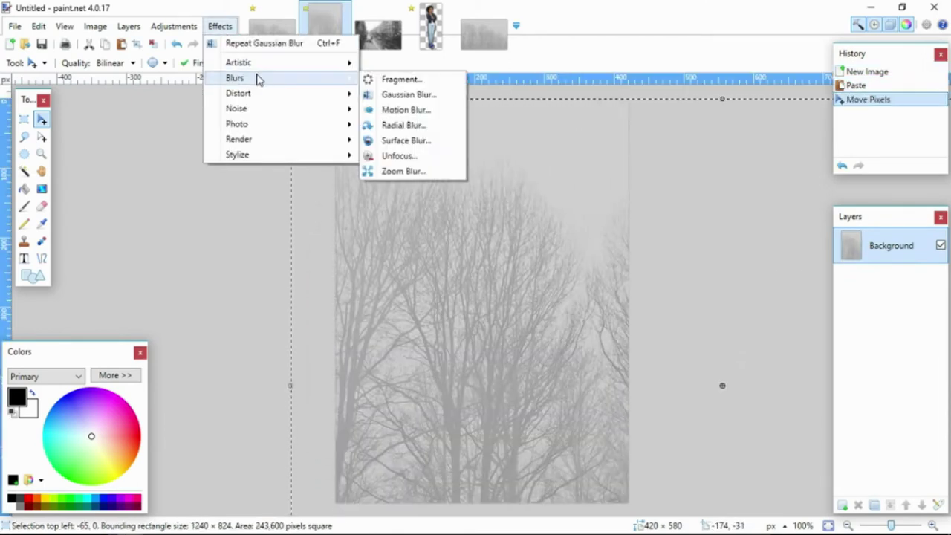
click(400, 95)
drag(444, 233, 138, 142)
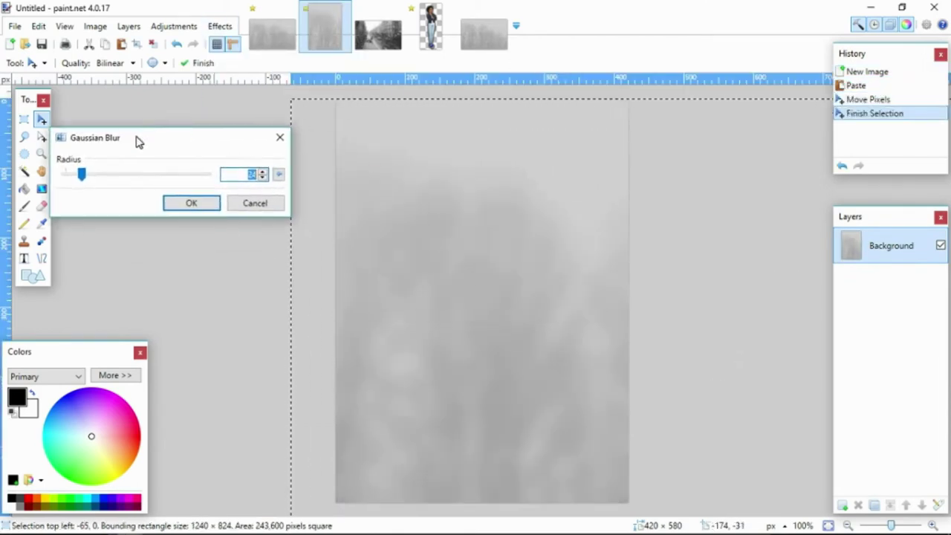
drag(88, 174, 70, 180)
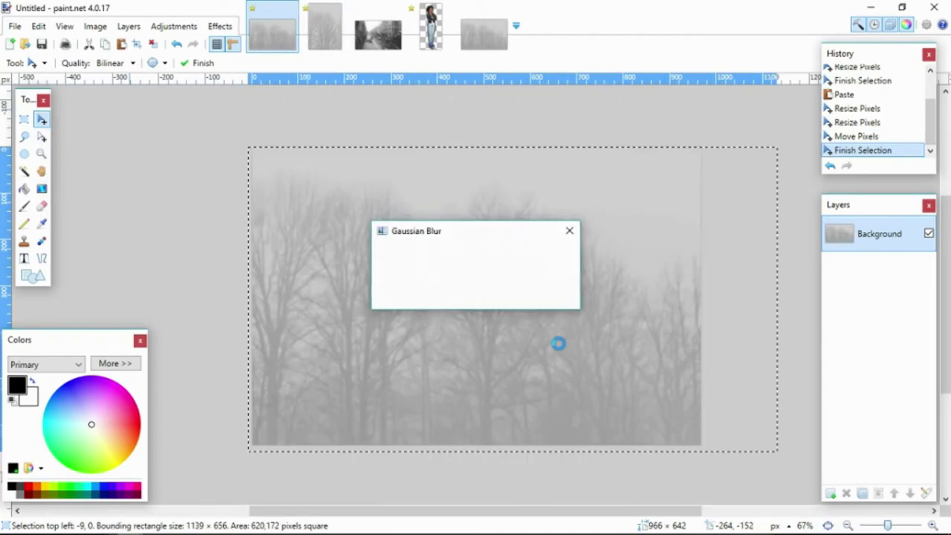
- Deselect the trees in the 966 × 642 canvas and prepare the Shapes tool with white as the primary colour
click(24, 119)
click(200, 231)
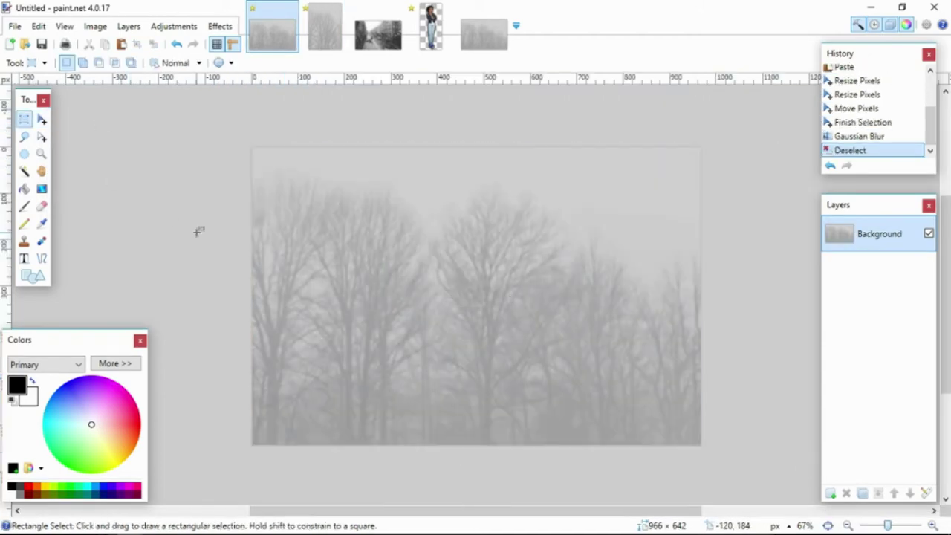
click(32, 277)
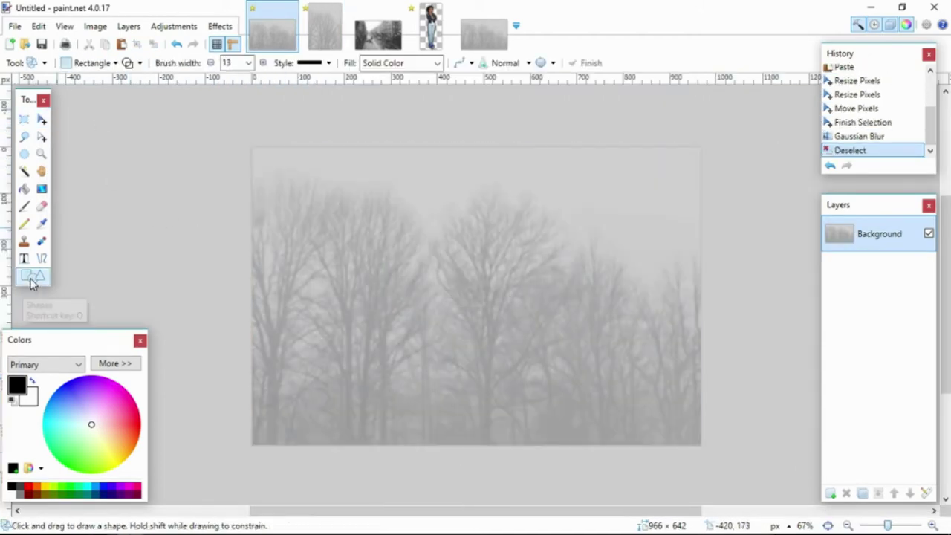
click(34, 383)
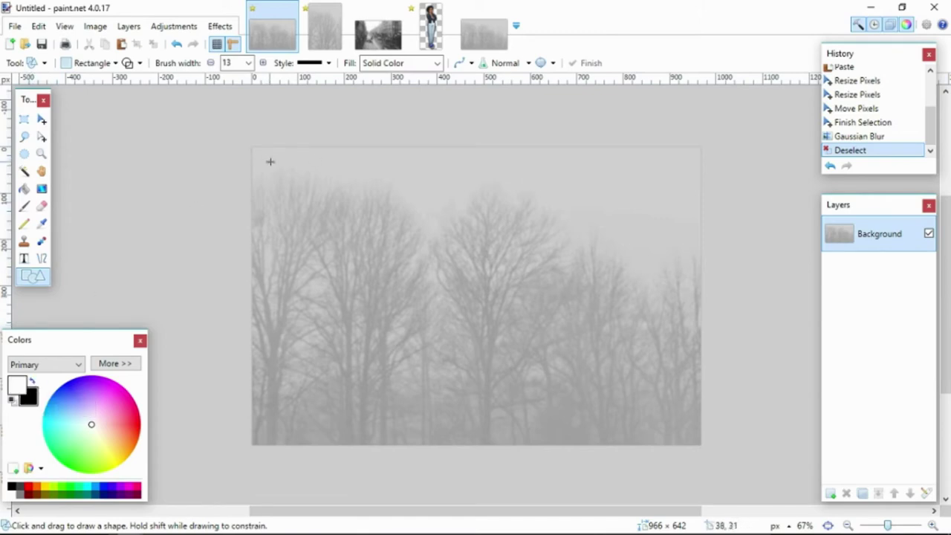
- Try white rectangular frames directly on the Background layer of both canvases, and undo the frame on the 966 × 642 canvas
mouse_move(272, 160)
mouse_down()
mouse_move(333, 185)
mouse_move(684, 429)
mouse_up()
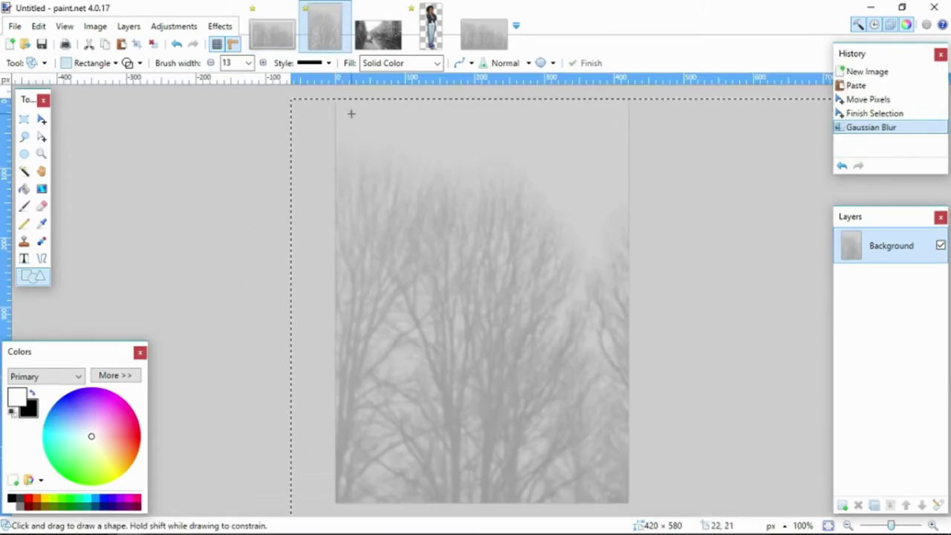
drag(352, 113, 602, 484)
key(s)
key(ctrl+d)
click(272, 36)
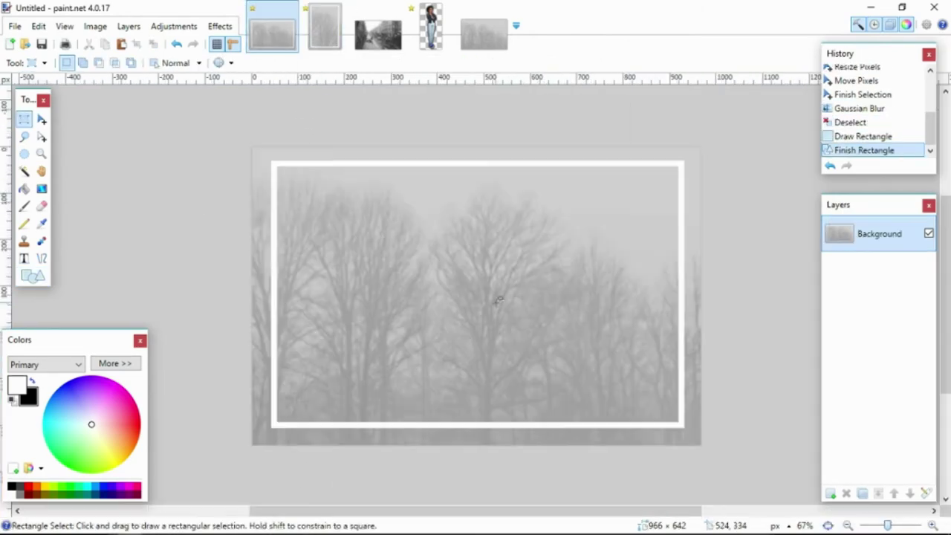
click(179, 47)
click(178, 47)
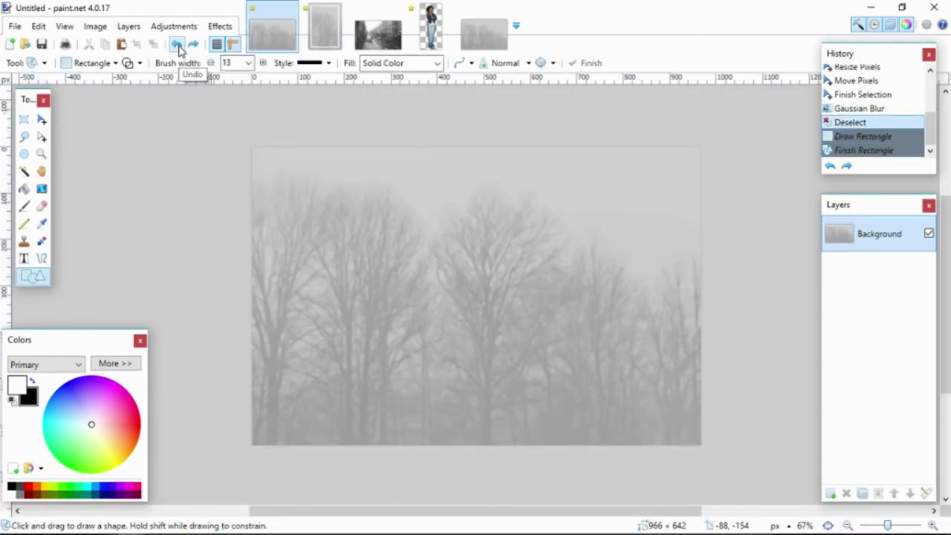
- Draw a white rectangular frame, brush width 13, on a new layer in each canvas, replacing the 420 × 580 canvas's earlier frame
click(830, 493)
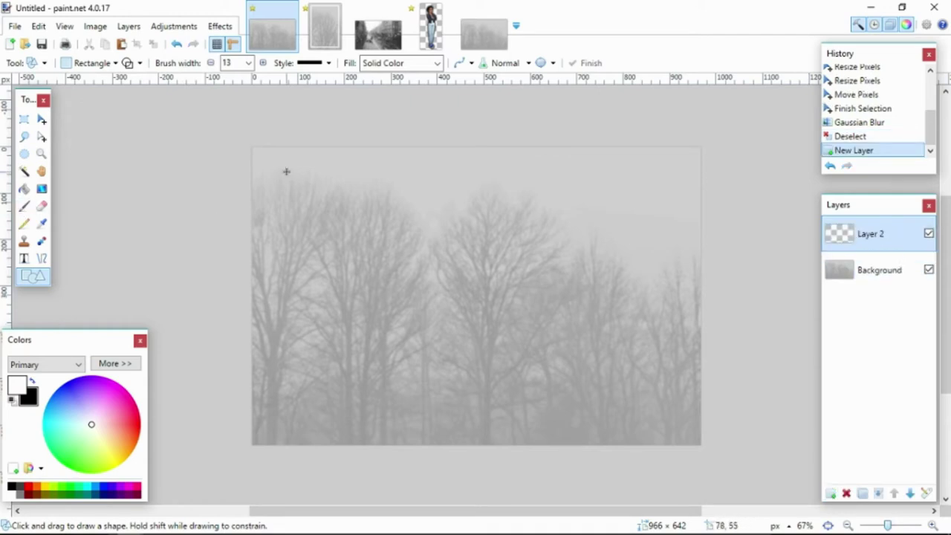
drag(278, 167, 698, 439)
key(ctrl+Tab)
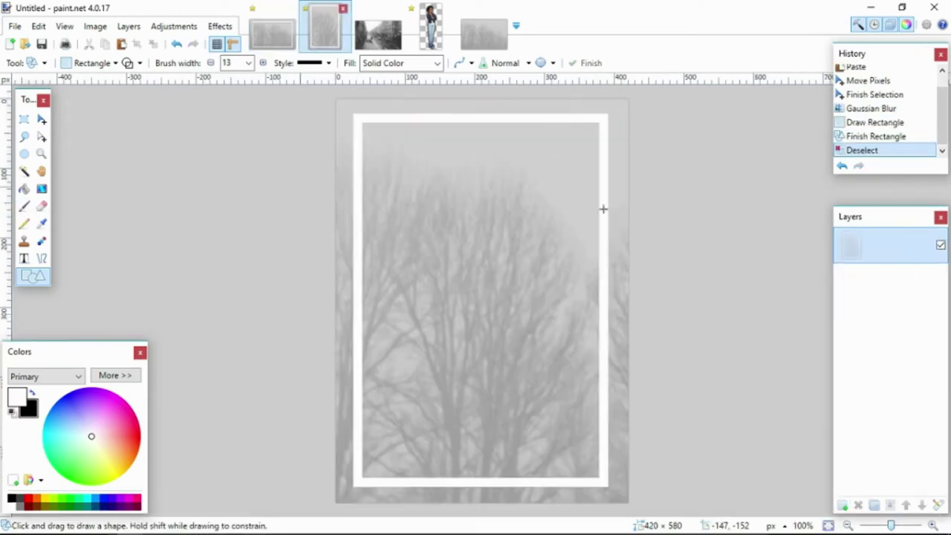
key(ctrl+Tab)
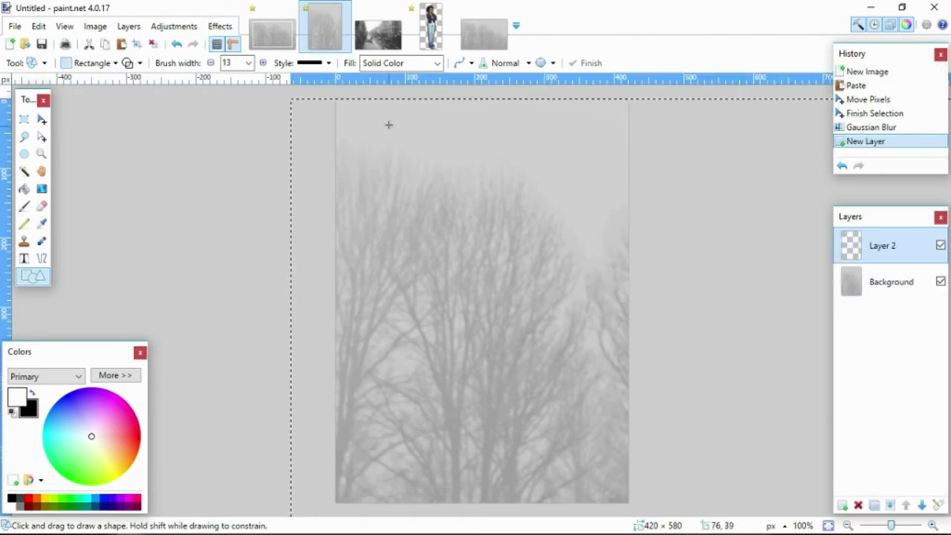
mouse_move(361, 117)
mouse_down()
mouse_move(615, 461)
mouse_move(601, 482)
mouse_up()
key(s)
key(ctrl+d)
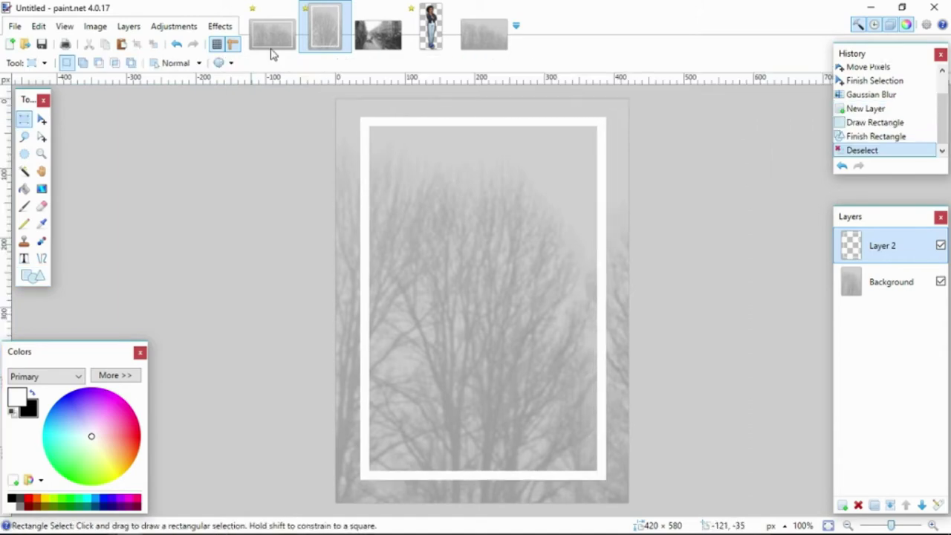
- Select the entire 310 × 650 image in download.png and copy it
click(272, 33)
click(327, 34)
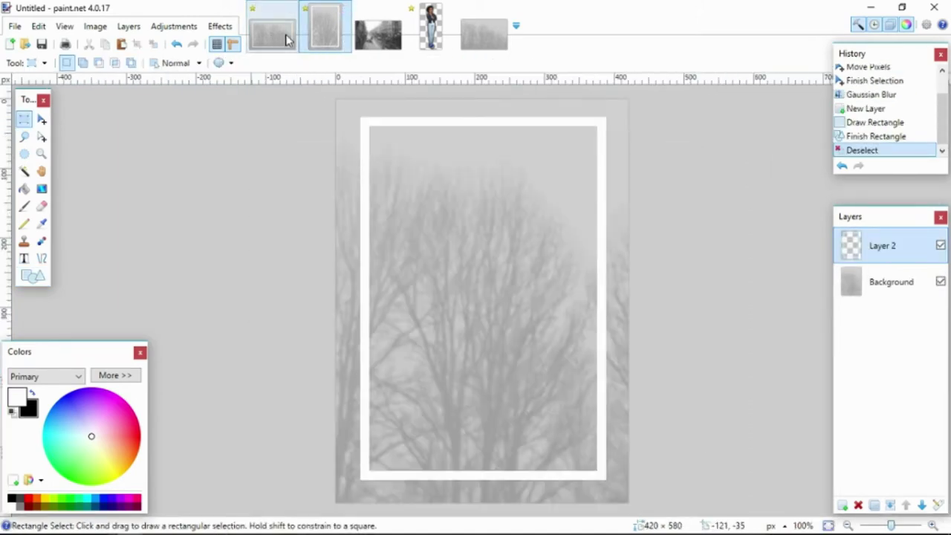
click(431, 15)
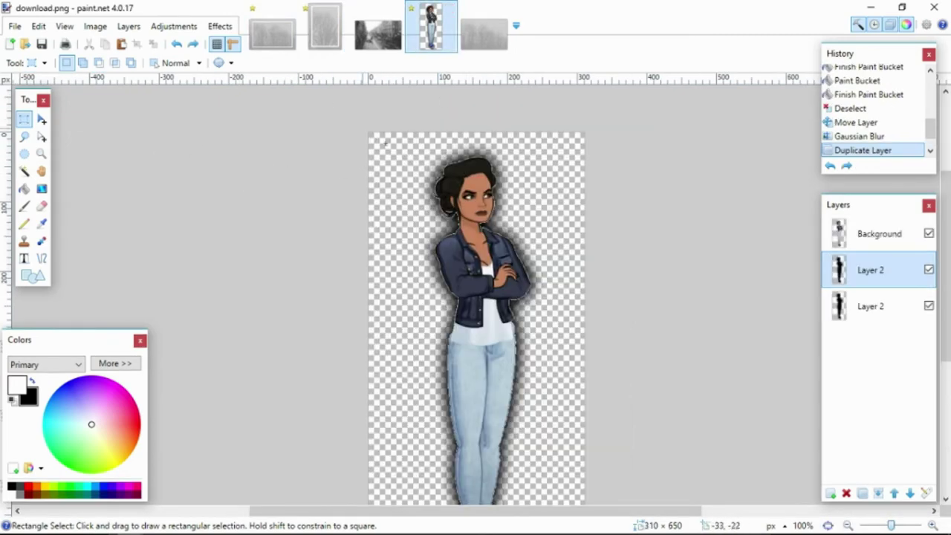
drag(385, 141, 587, 524)
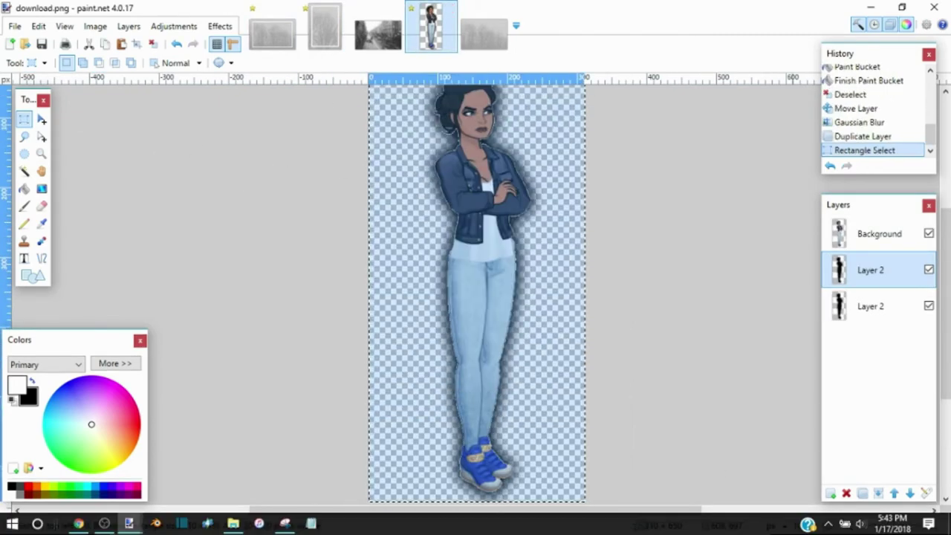
- Add a new layer above the frame in the 966 × 642 canvas and try to paste the copied cutout onto it
click(274, 33)
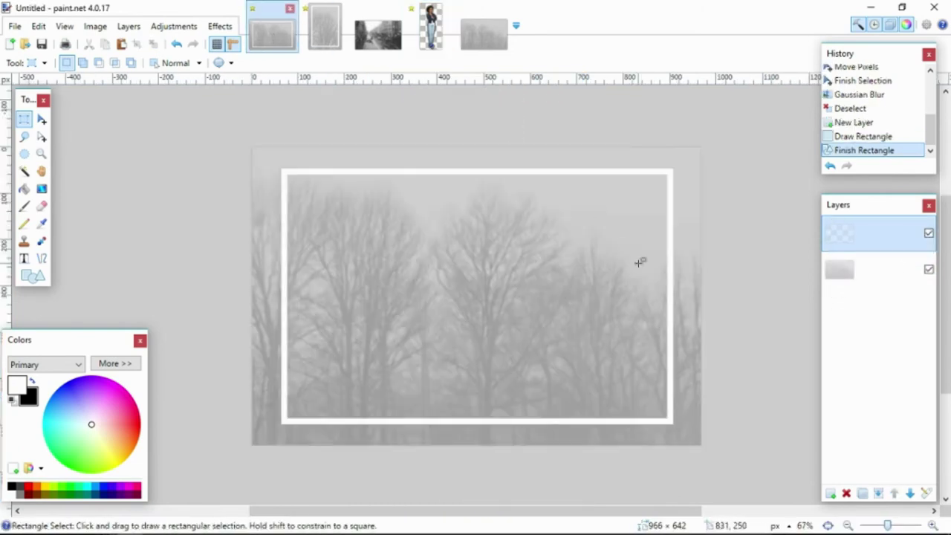
click(830, 493)
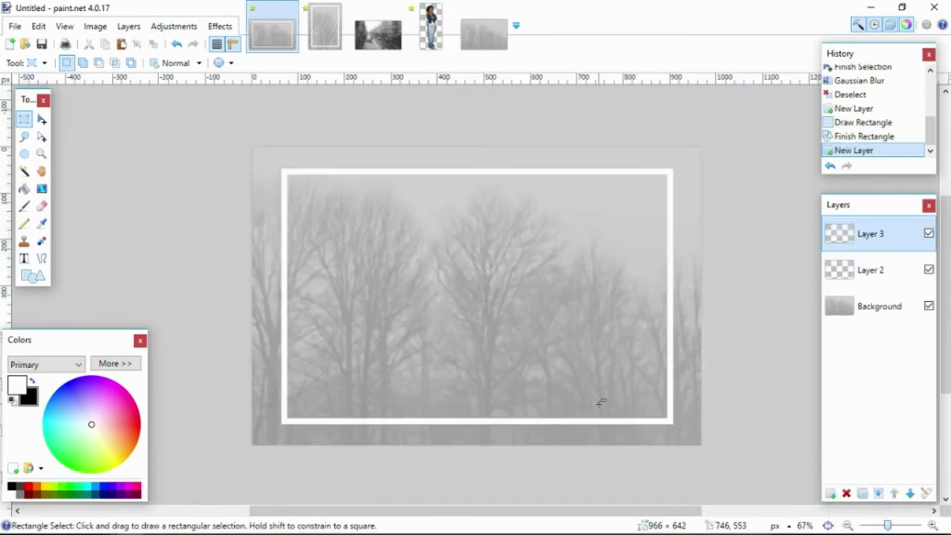
key(ctrl+v)
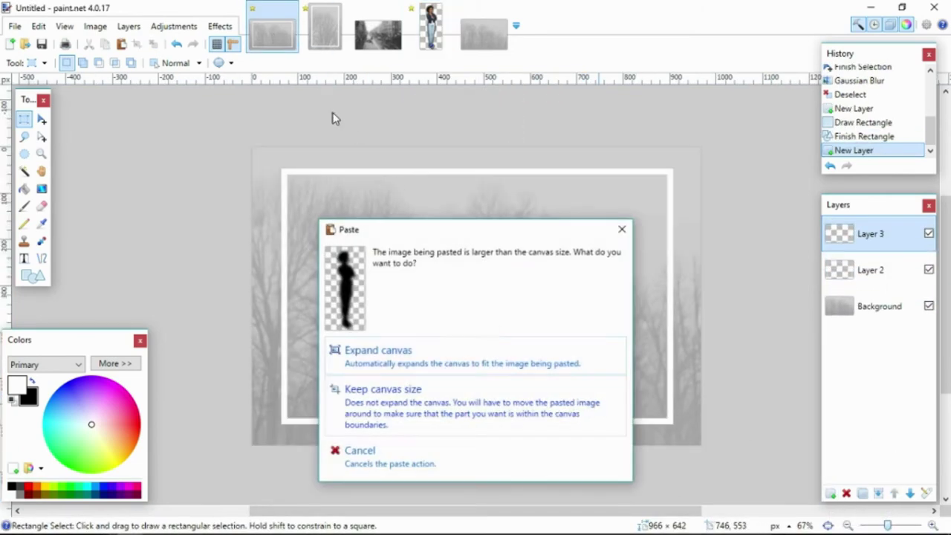
click(622, 233)
- In download.png, merge the character layer and both black shadow layers into a single layer
click(433, 39)
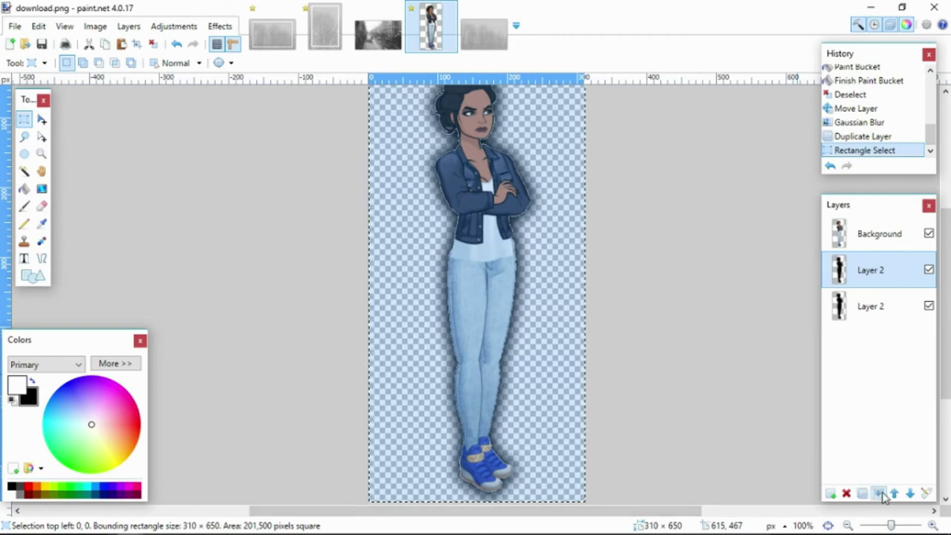
click(882, 238)
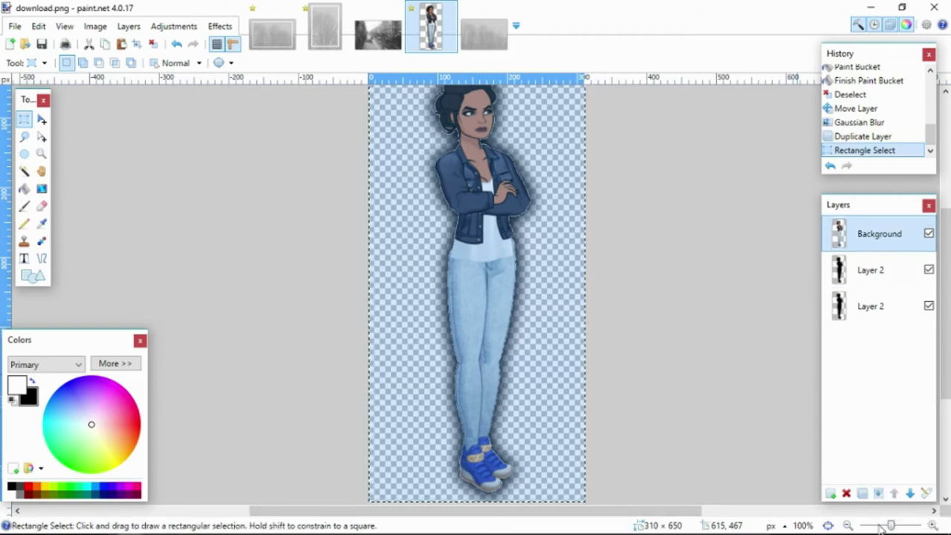
click(883, 495)
click(883, 495)
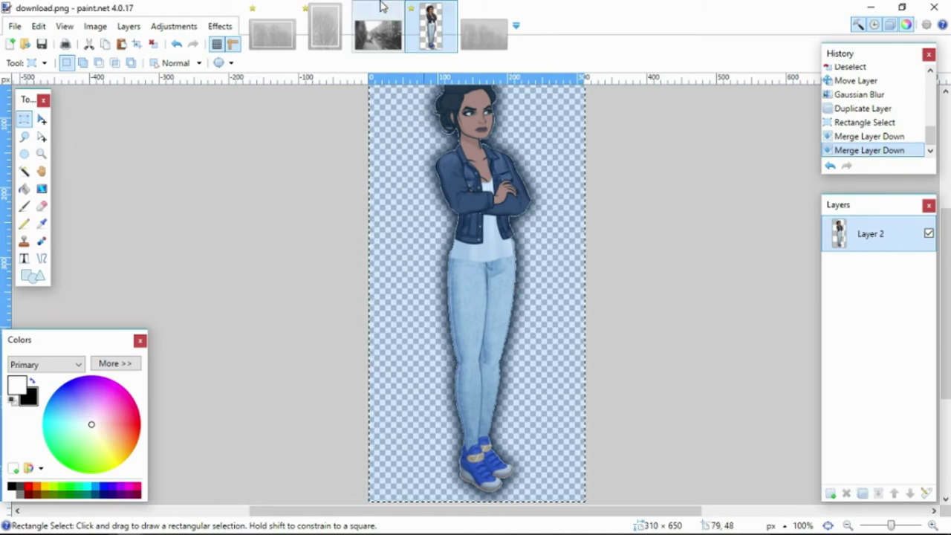
- Paste the merged character onto a new layer in the 420 × 580 canvas, keeping the canvas size
click(325, 21)
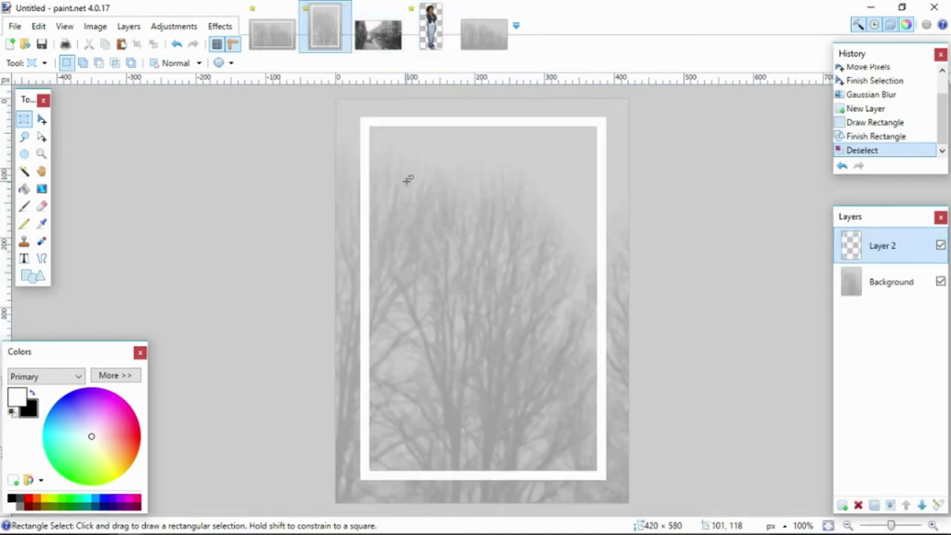
click(843, 505)
key(ctrl+v)
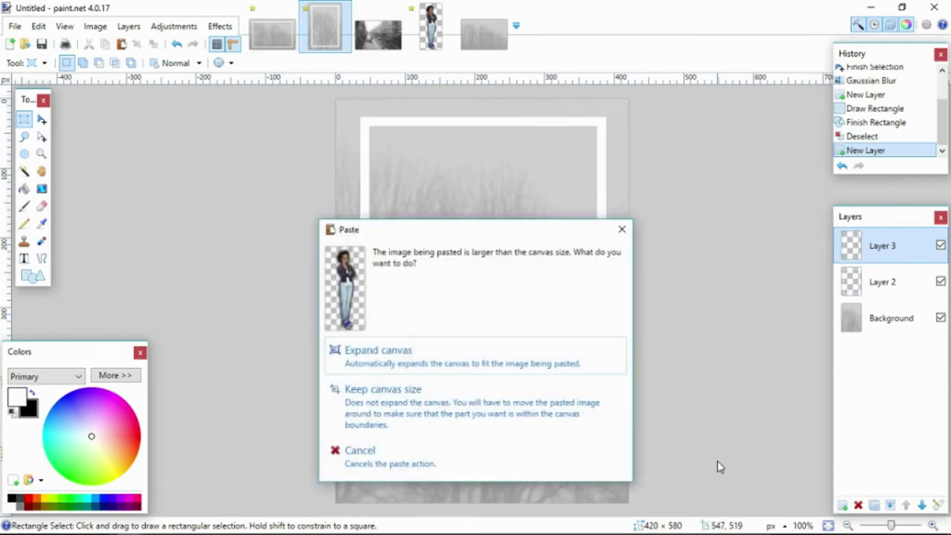
click(545, 421)
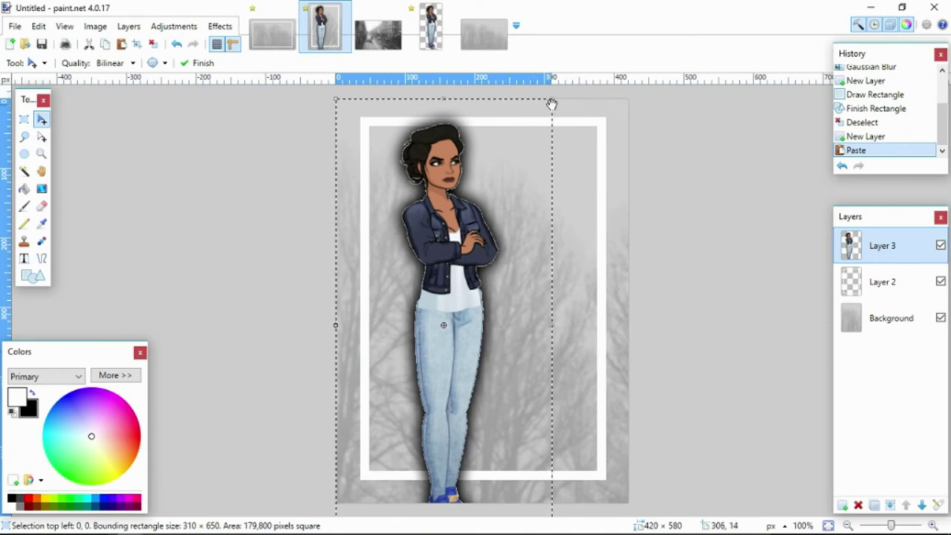
- Scale the pasted character to about 209 × 428 pixels and position it inside the white frame with her feet on the lower edge
drag(551, 104, 481, 259)
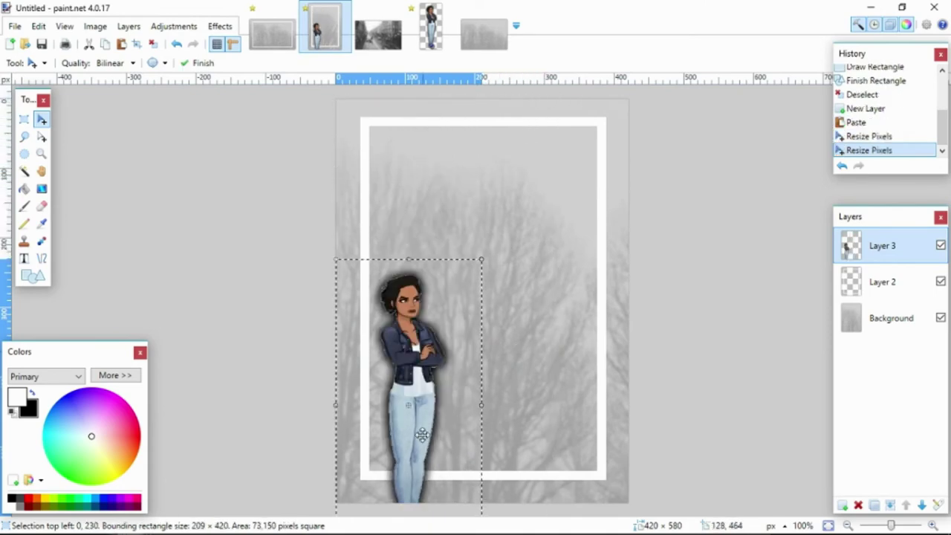
drag(422, 434, 492, 364)
drag(470, 201, 479, 181)
- Move the frame layer above the character layer and shift the character slightly right within the frame
drag(892, 291, 890, 262)
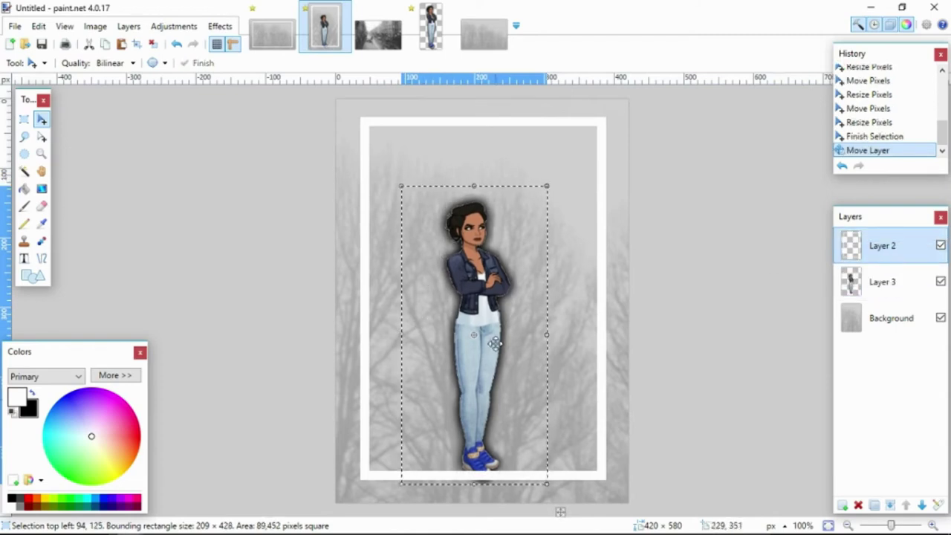
drag(471, 404, 473, 406)
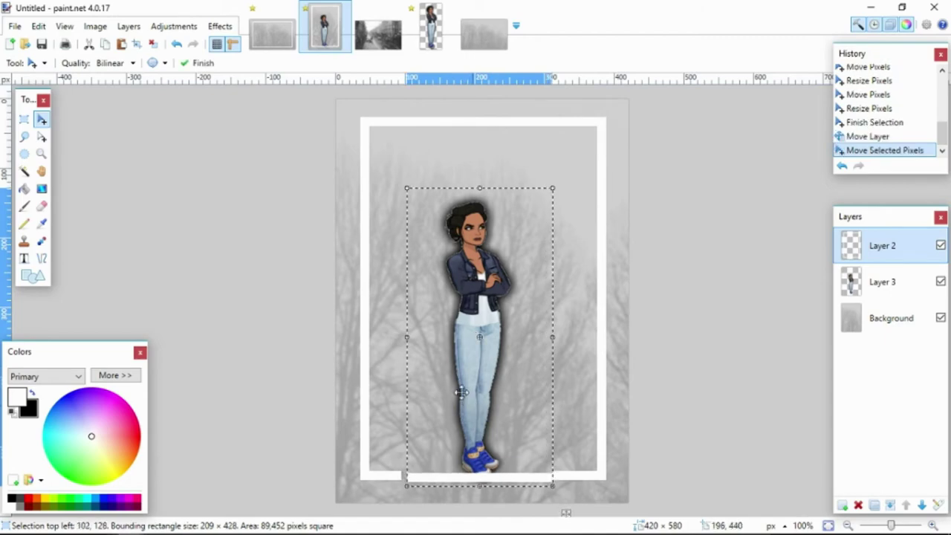
click(177, 45)
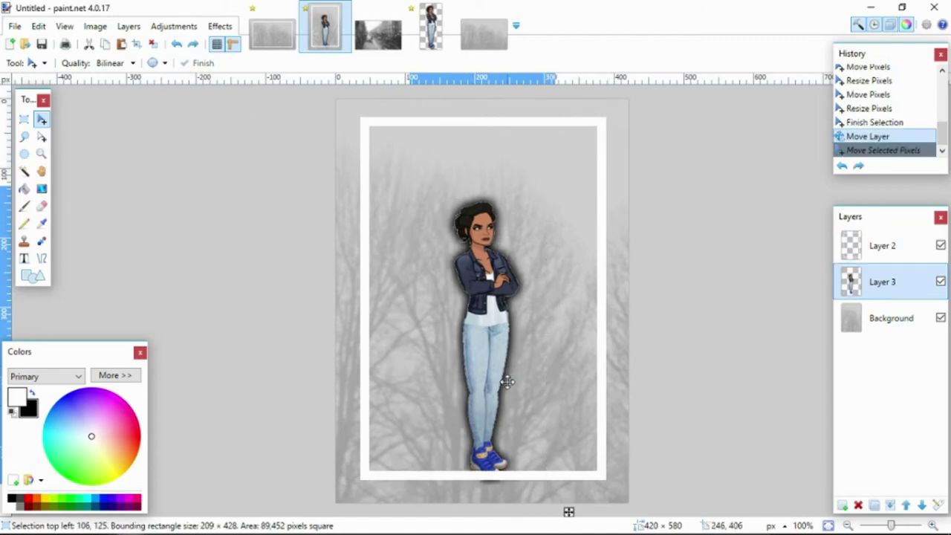
drag(505, 382, 507, 382)
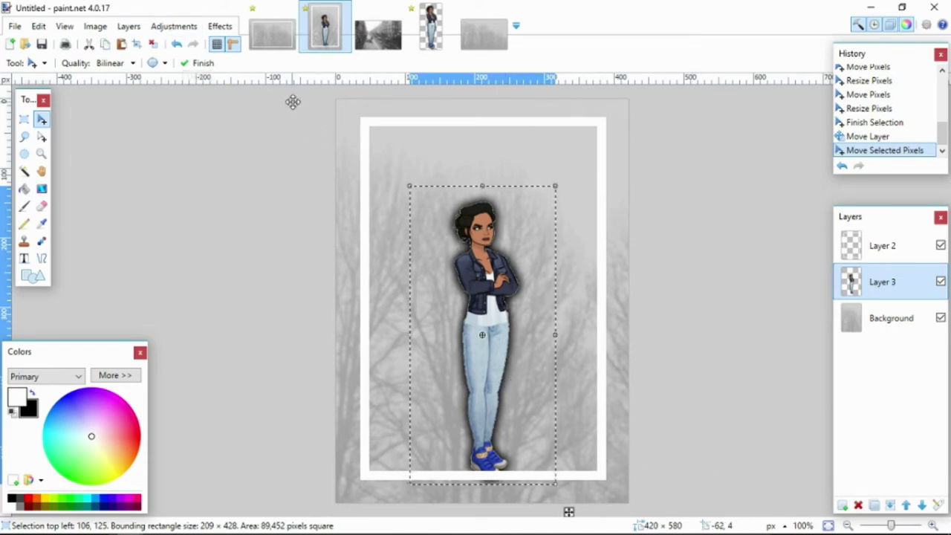
- Delete the character layer from the 420 × 580 canvas and add an empty layer between the background and the frame
click(858, 506)
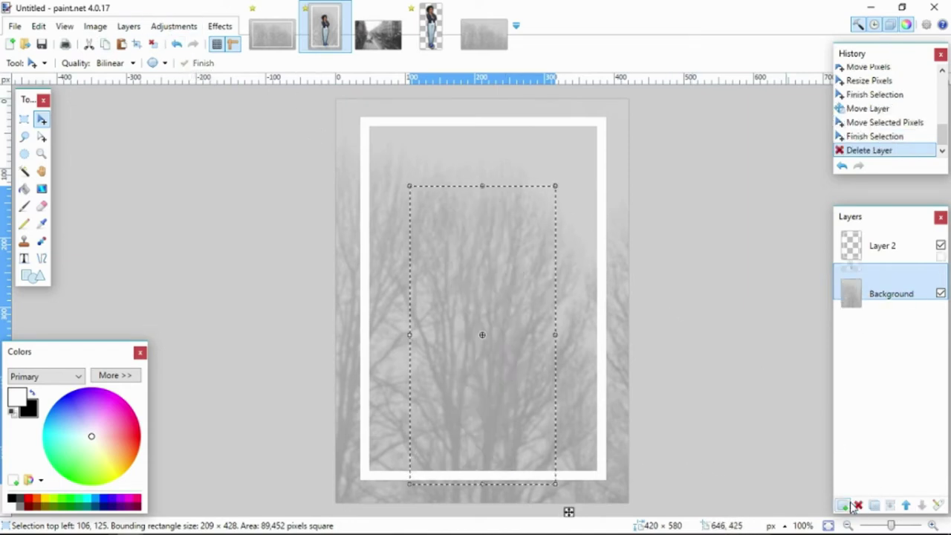
click(843, 505)
- In download.png, undo the layer merges, the rectangular selection and the duplication of the shadow layer
click(431, 46)
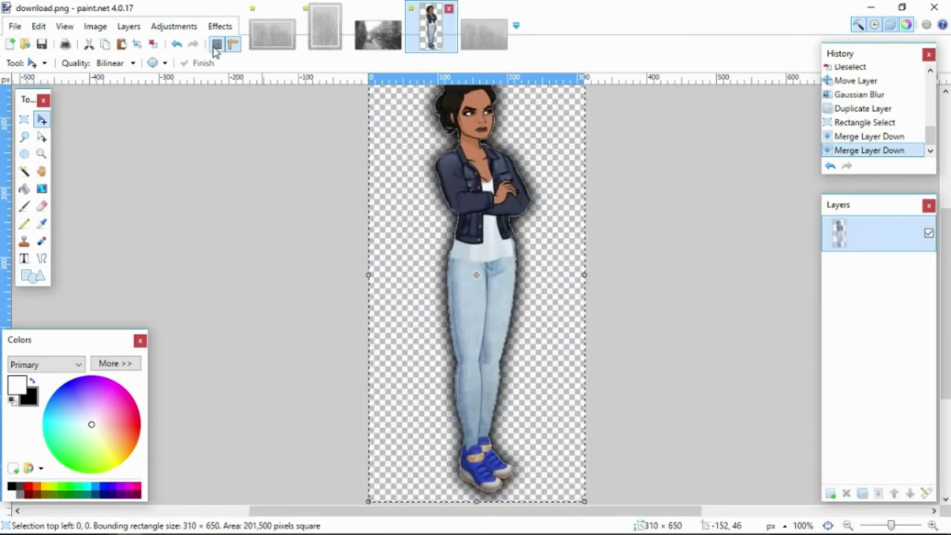
click(176, 44)
click(176, 45)
click(176, 45)
click(176, 44)
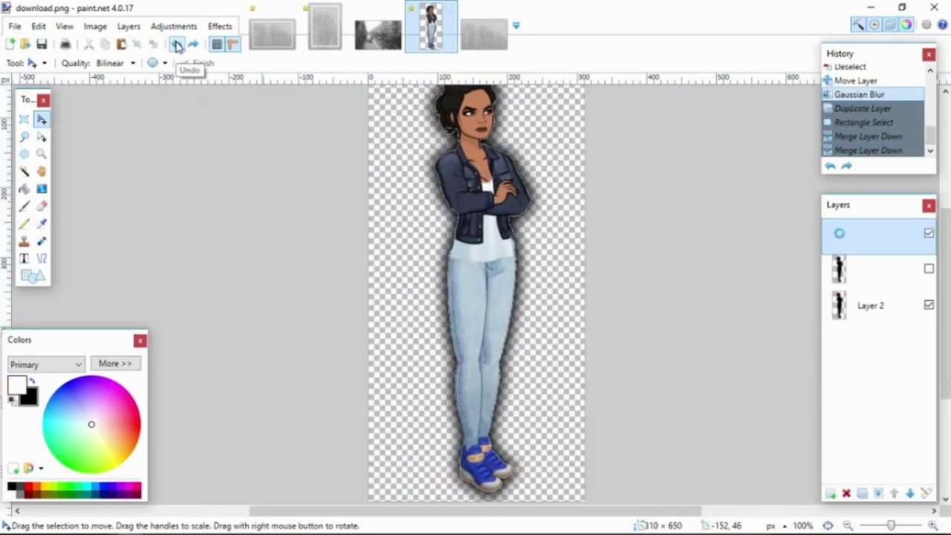
- Undo the shadow layer's blur, reordering and deselection in download.png, and fill the black silhouette with white
click(176, 45)
click(176, 45)
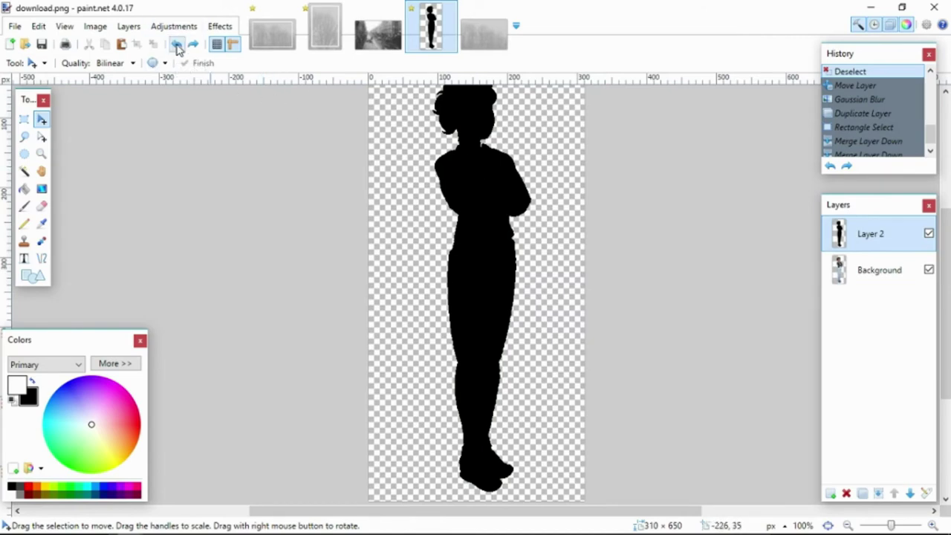
click(177, 45)
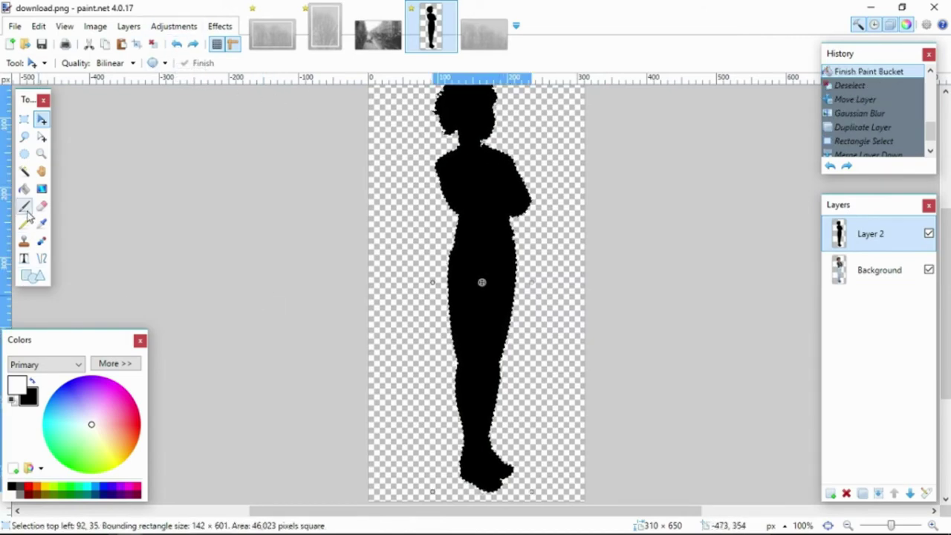
click(23, 189)
click(466, 180)
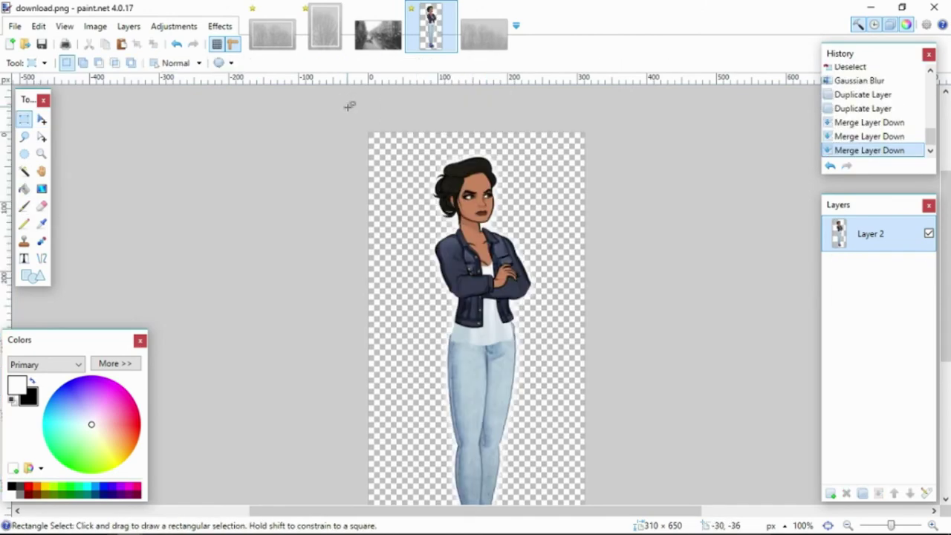
- Copy the whole white-glow character from download.png and paste it into the 420 × 580 cover's empty layer, keeping the canvas size
drag(348, 104, 624, 532)
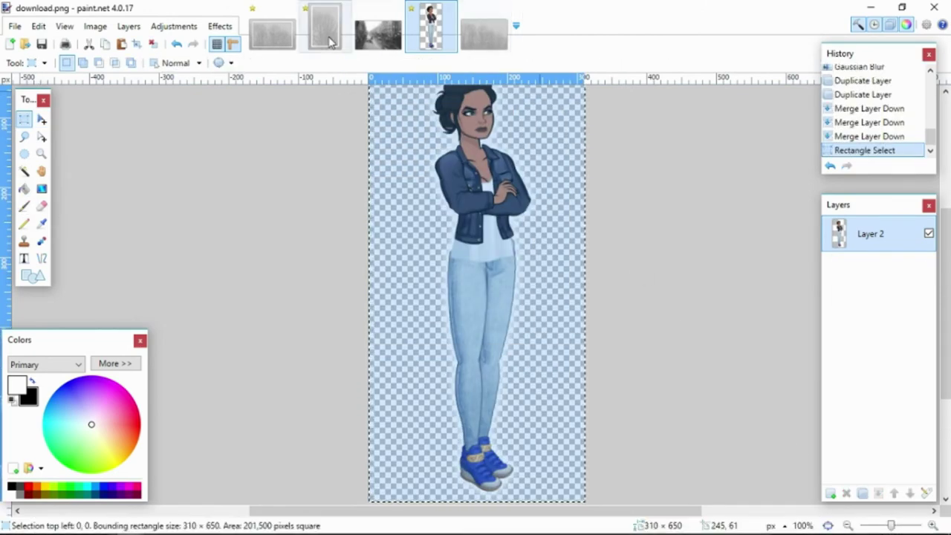
click(326, 30)
key(ctrl+v)
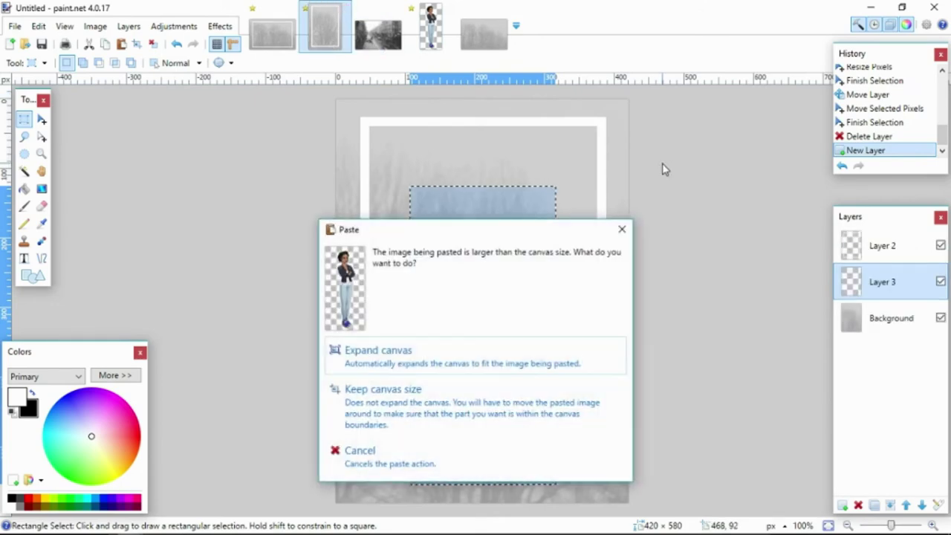
click(489, 389)
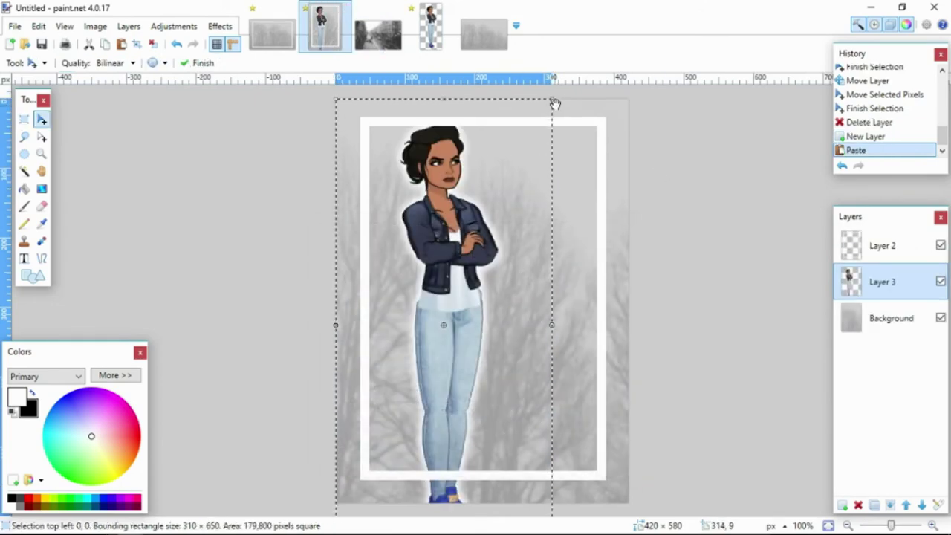
- Scale the pasted character to about 203 × 419 pixels with her feet on the frame's lower edge, and move her layer above the frame layer
drag(555, 99, 489, 273)
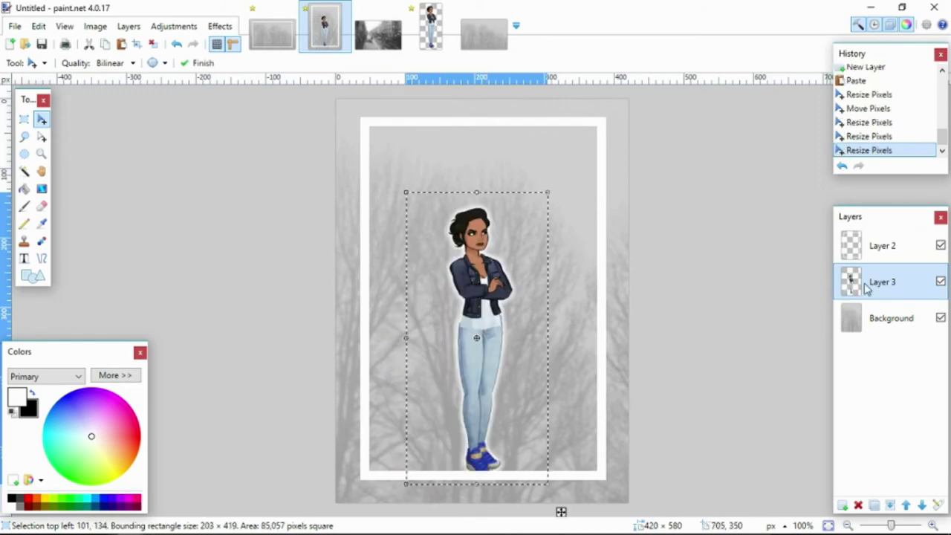
drag(868, 287, 869, 269)
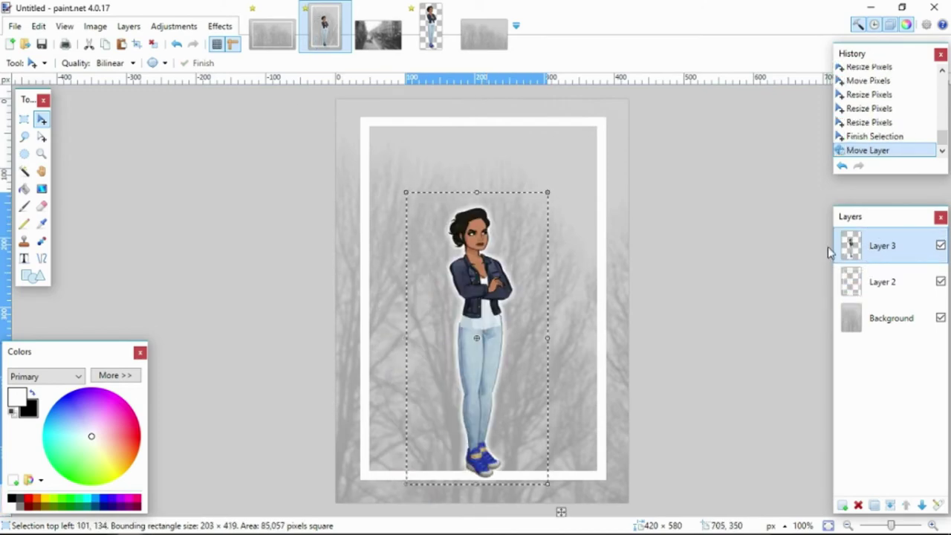
click(24, 119)
click(259, 222)
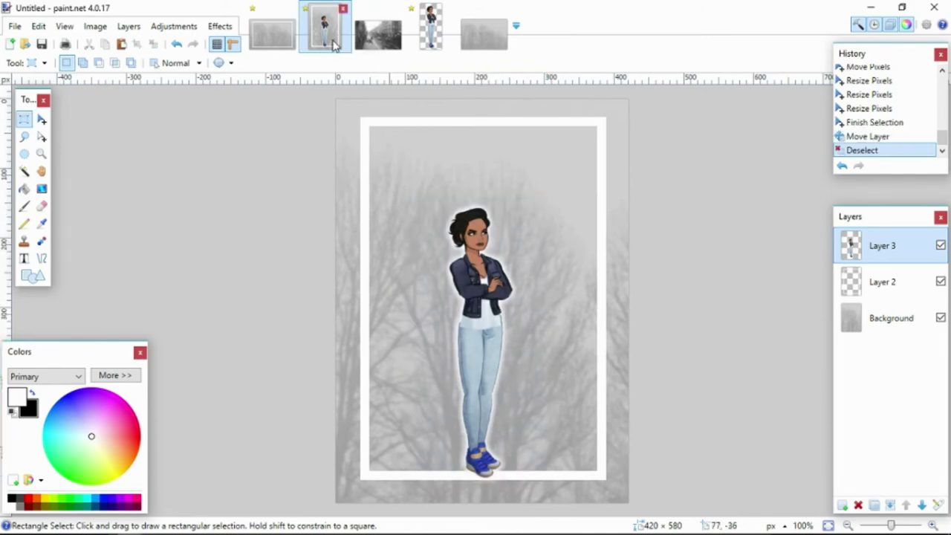
- In the 966 × 642 cover, place the white-glow character at about 255 × 462 pixels above the frame layer and deselect her
click(260, 39)
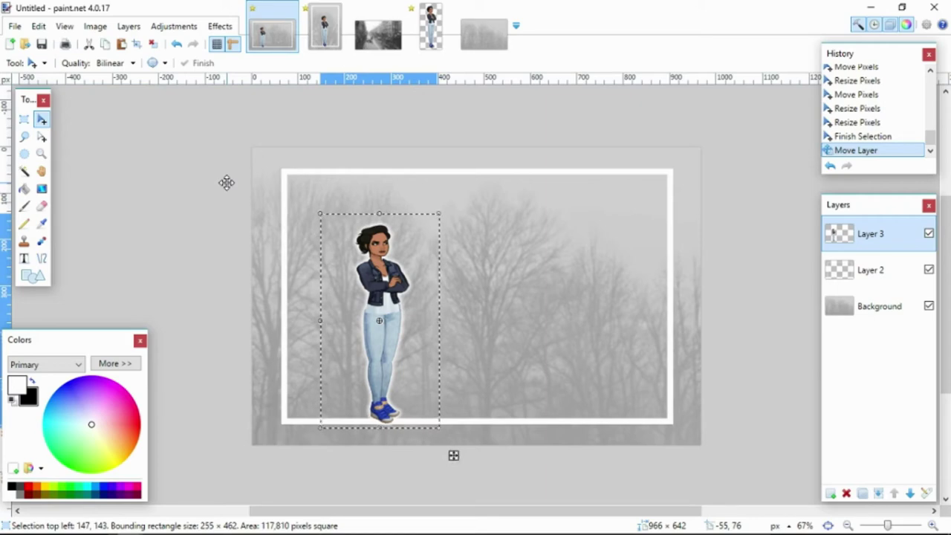
key(s)
click(173, 176)
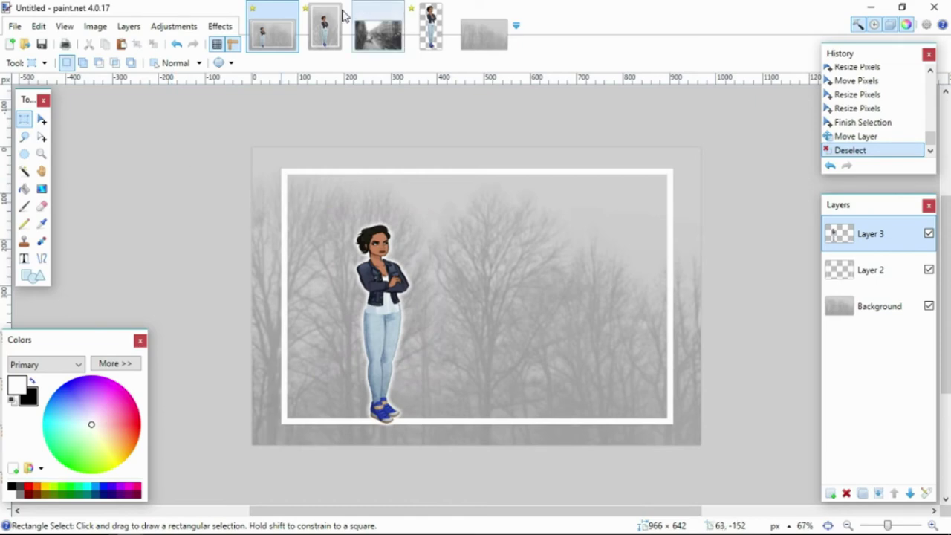
- Return to the 420 × 580 cover and open episode logo.jpg from the CHARACTERS FOR EPISODE (BAD LUCK) folder
click(327, 28)
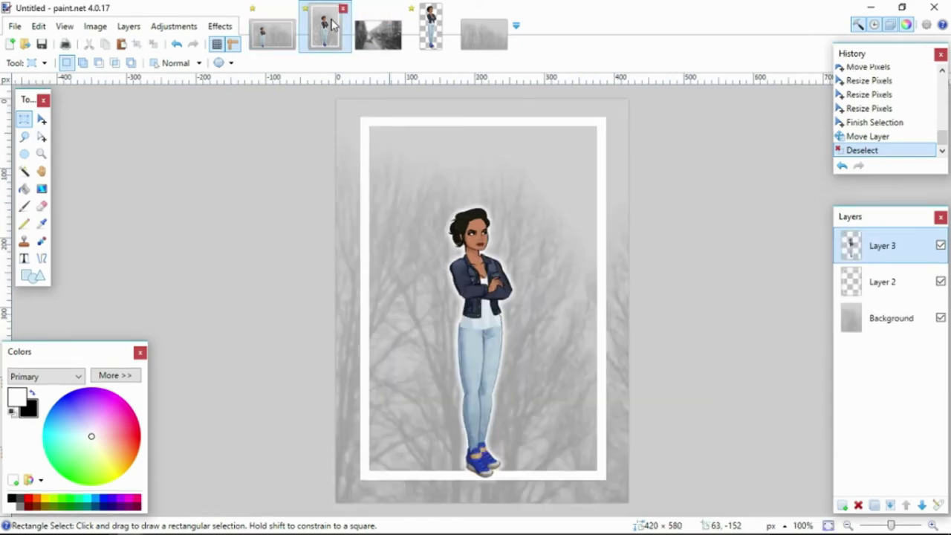
click(25, 45)
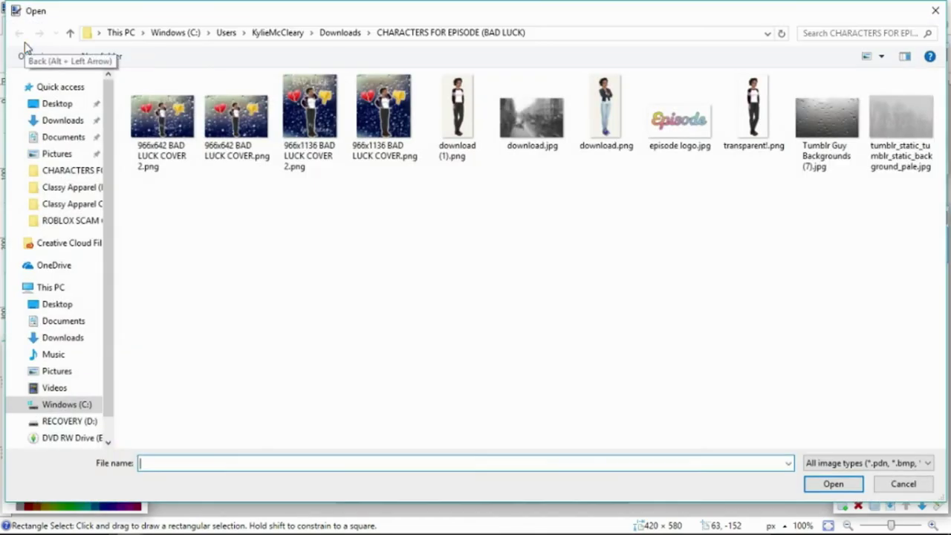
double_click(651, 82)
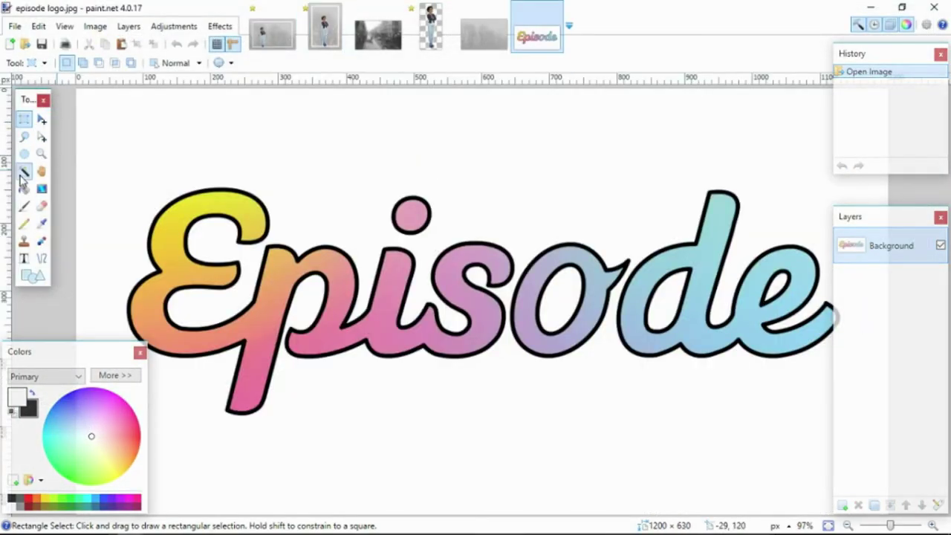
- Erase the logo's white background and the white areas inside the o, d and e with the Magic Wand at 36% tolerance
click(23, 172)
click(234, 117)
key(Delete)
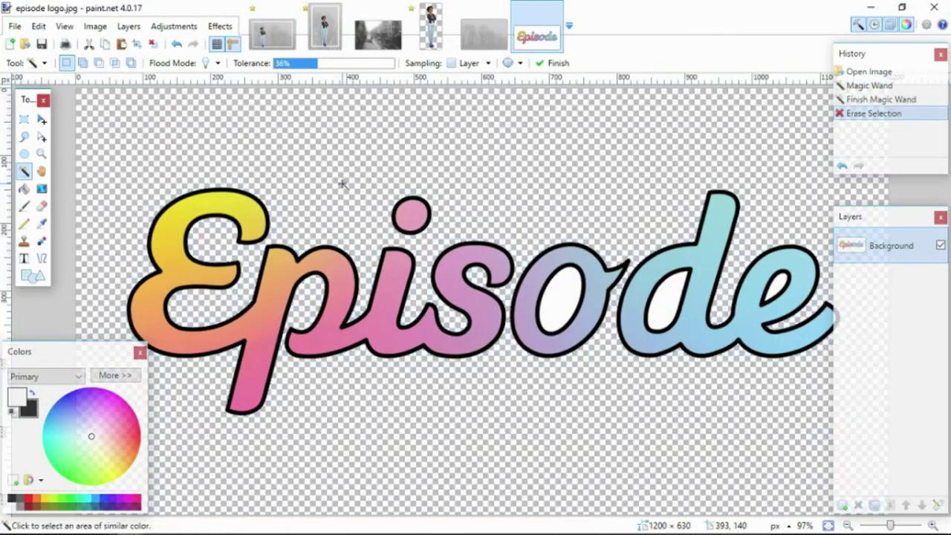
click(566, 301)
key(Delete)
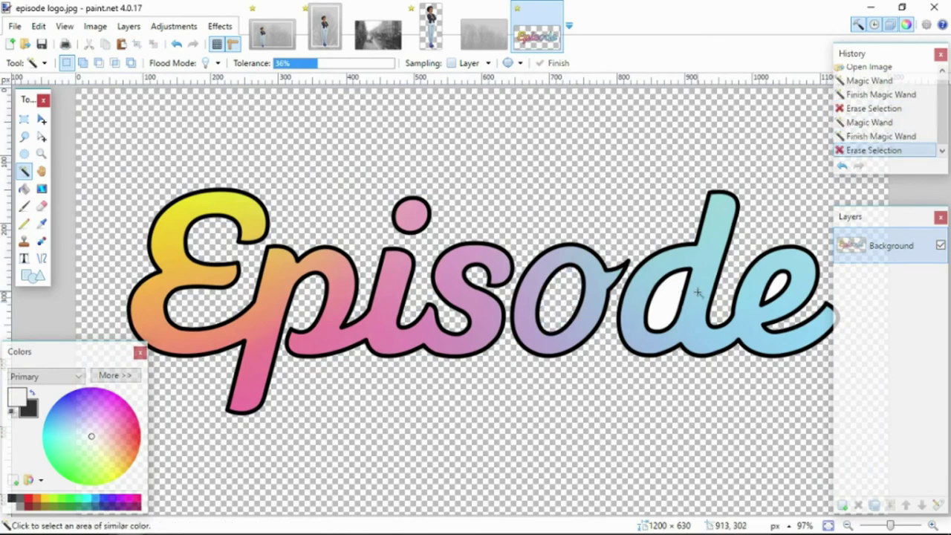
click(671, 298)
key(Delete)
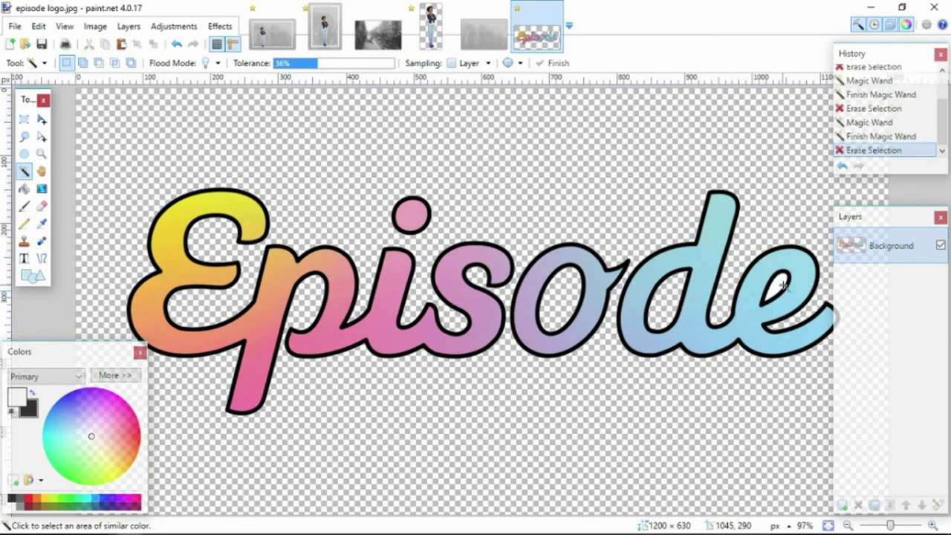
click(781, 287)
key(Delete)
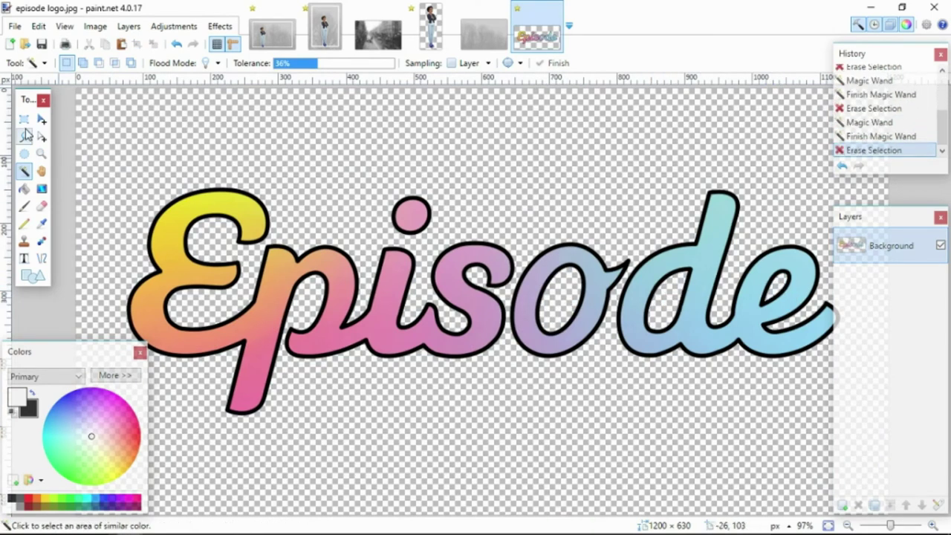
- Copy the Episode logo, paste it on a new layer of the 420 × 580 cover at the canvas's existing size, and fit it on the frame's upper edge
click(24, 120)
drag(99, 146, 884, 466)
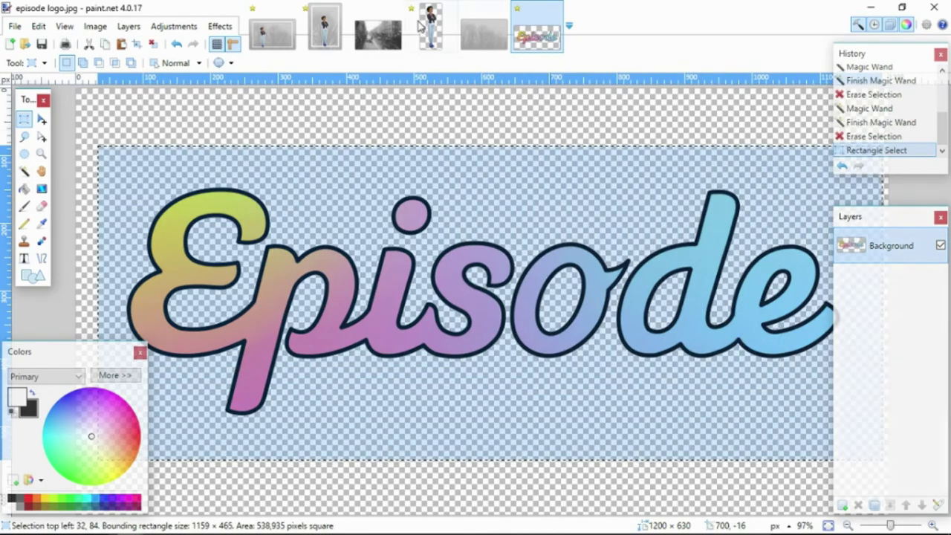
click(325, 30)
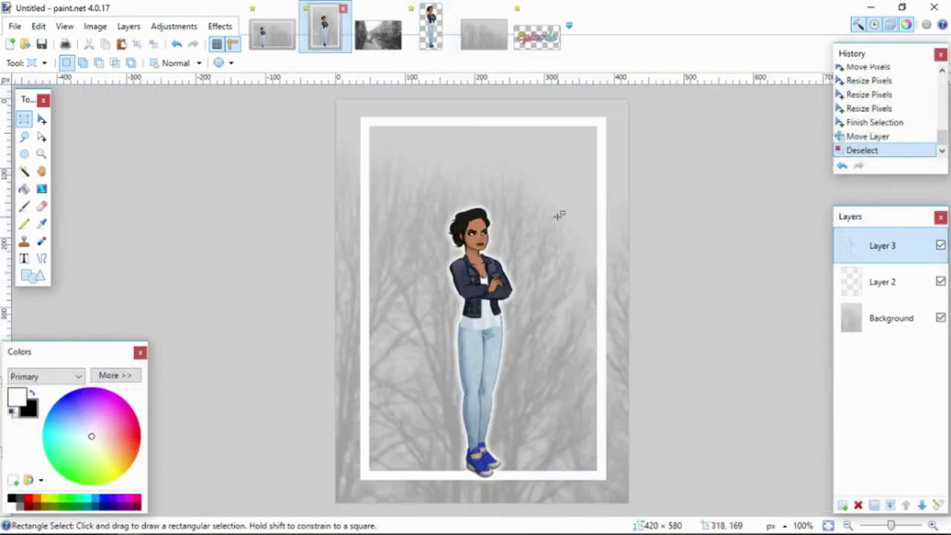
click(843, 505)
key(ctrl+v)
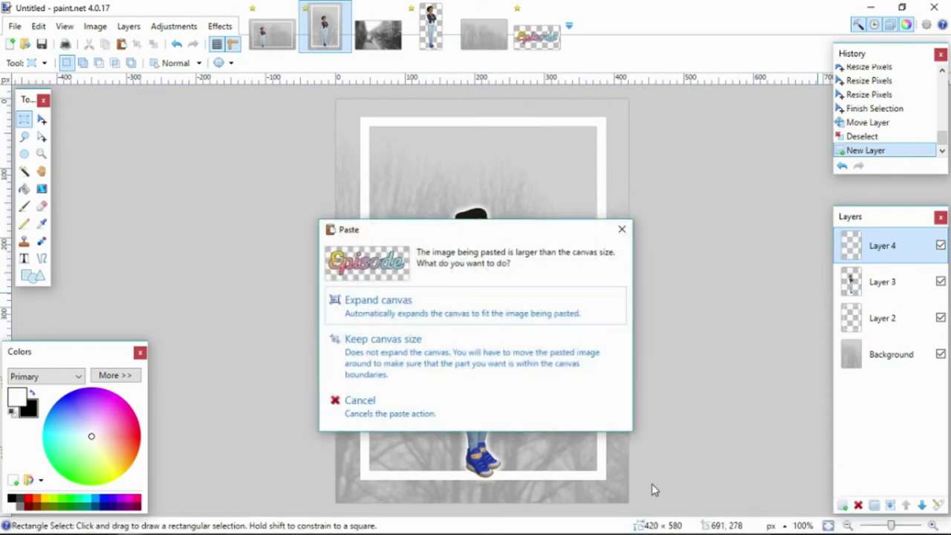
click(528, 363)
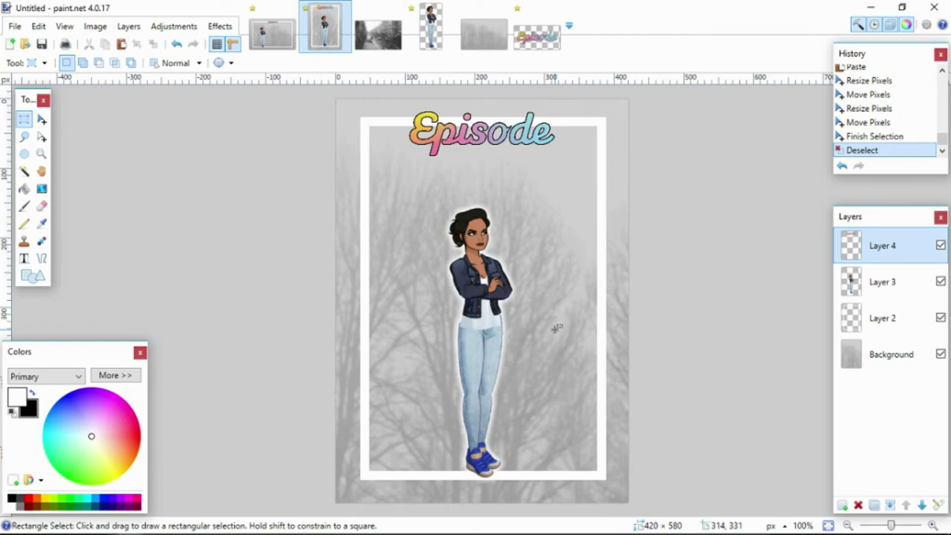
- Open the broken-heart and crying emoji images from Downloads and select the entire crying emoji
click(25, 44)
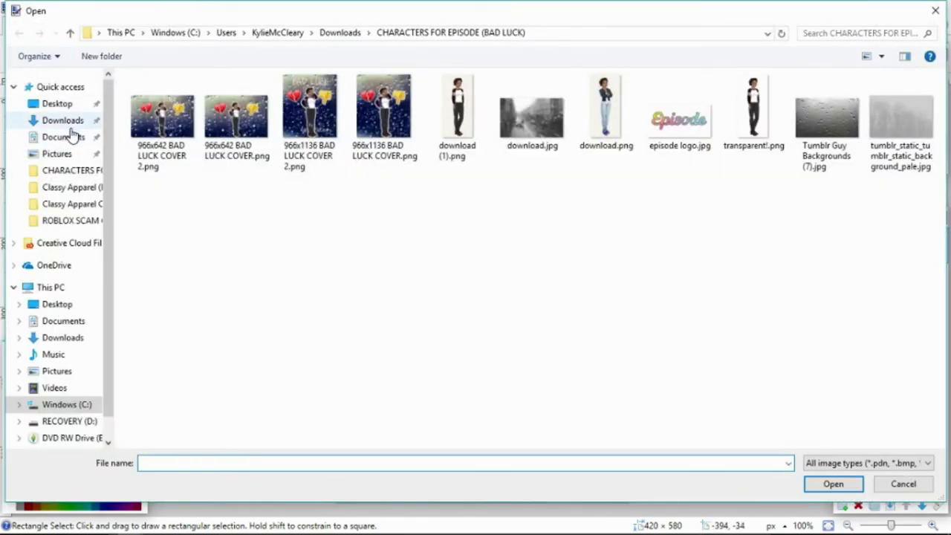
click(65, 121)
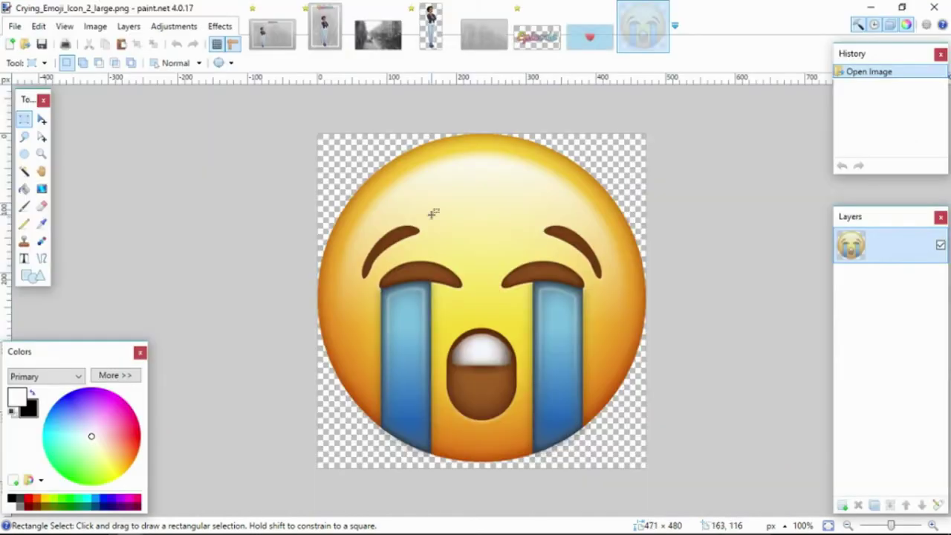
drag(318, 133, 648, 520)
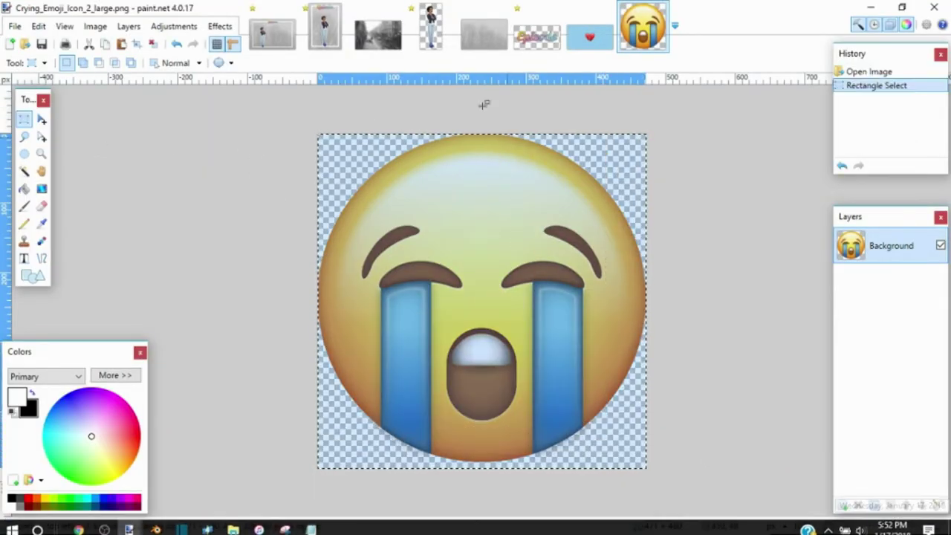
- Paste the crying emoji onto a new layer of the 420 × 580 cover, keeping the canvas size
click(324, 26)
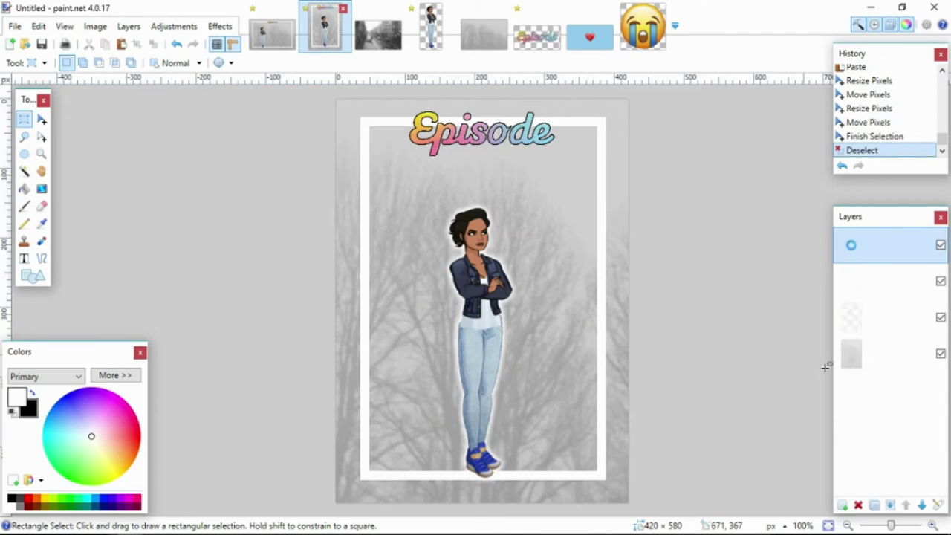
click(844, 505)
key(ctrl+v)
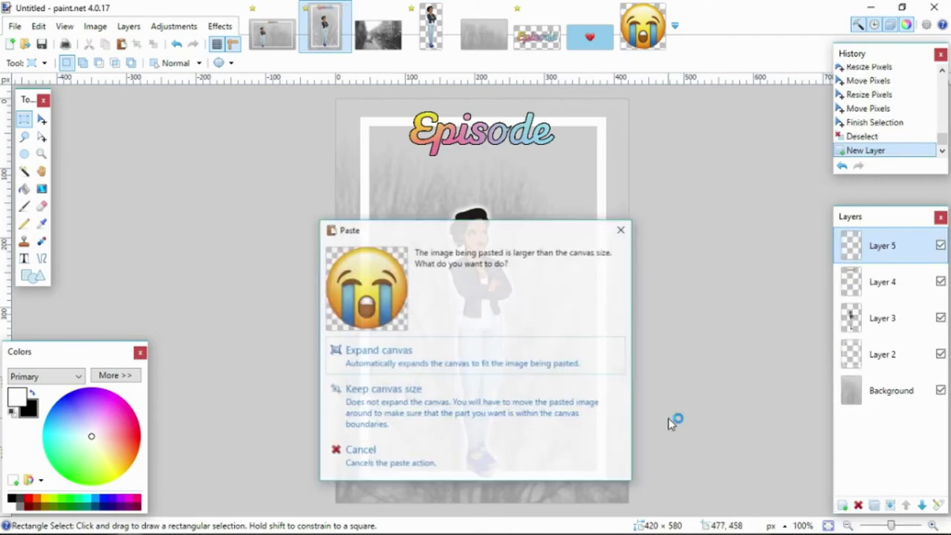
click(472, 411)
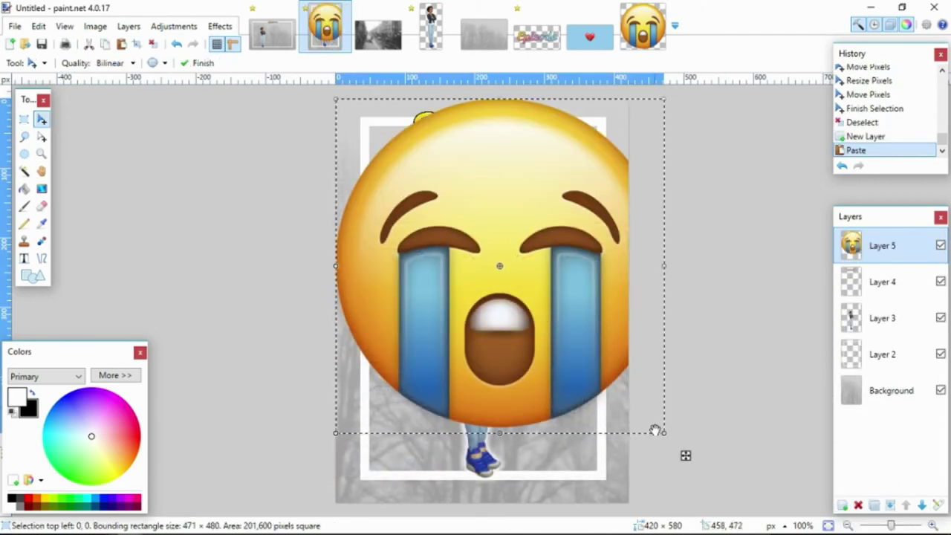
- Scale the crying emoji to about 86 × 83 pixels, place it beside the character's waist, and undo a trial rotation
drag(658, 431, 396, 151)
drag(370, 149, 414, 336)
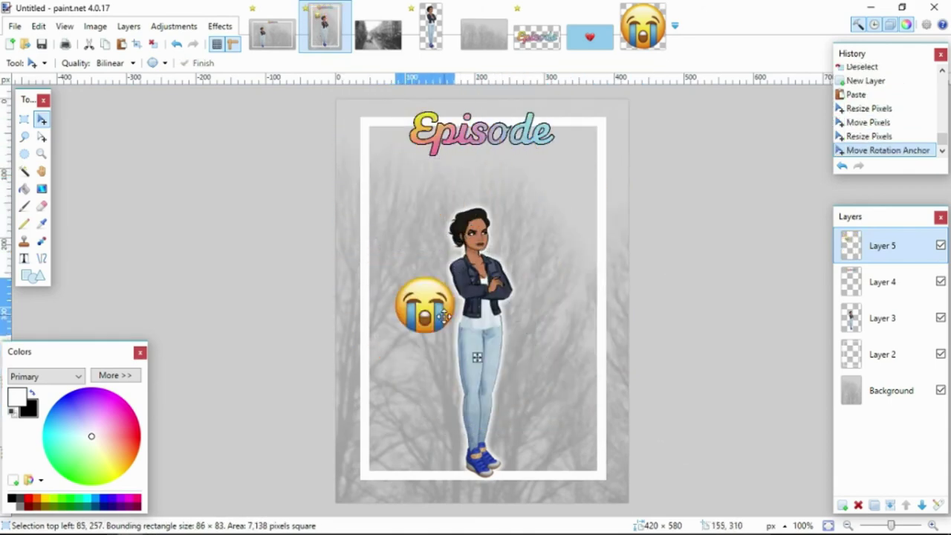
drag(361, 303, 456, 312)
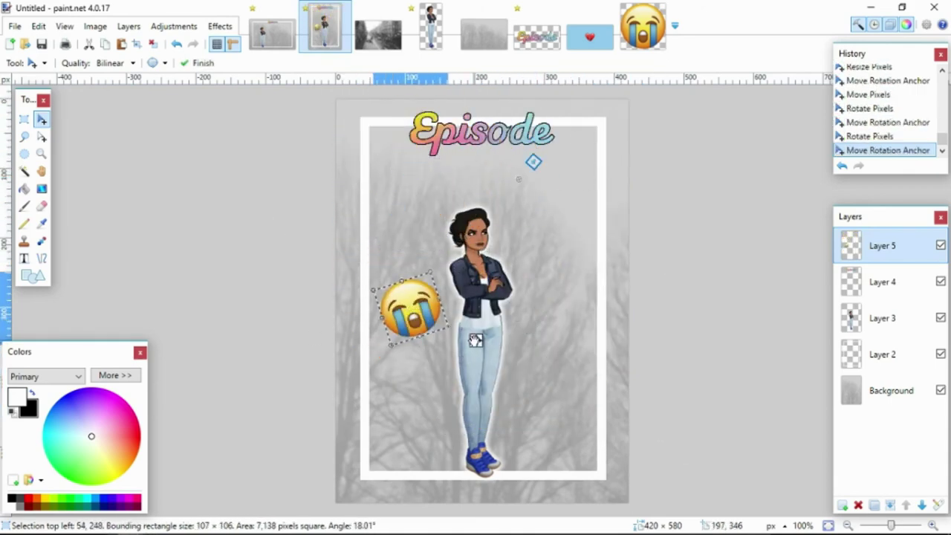
click(176, 44)
- Erase the blue background of broken-heart_1f494.png with the Magic Wand at 36% tolerance and select the whole heart image
click(589, 36)
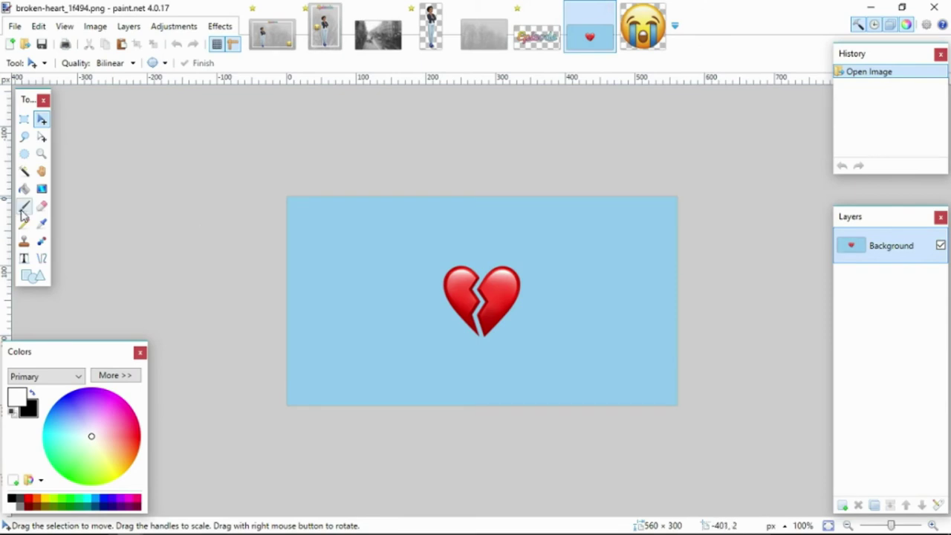
click(25, 173)
click(354, 253)
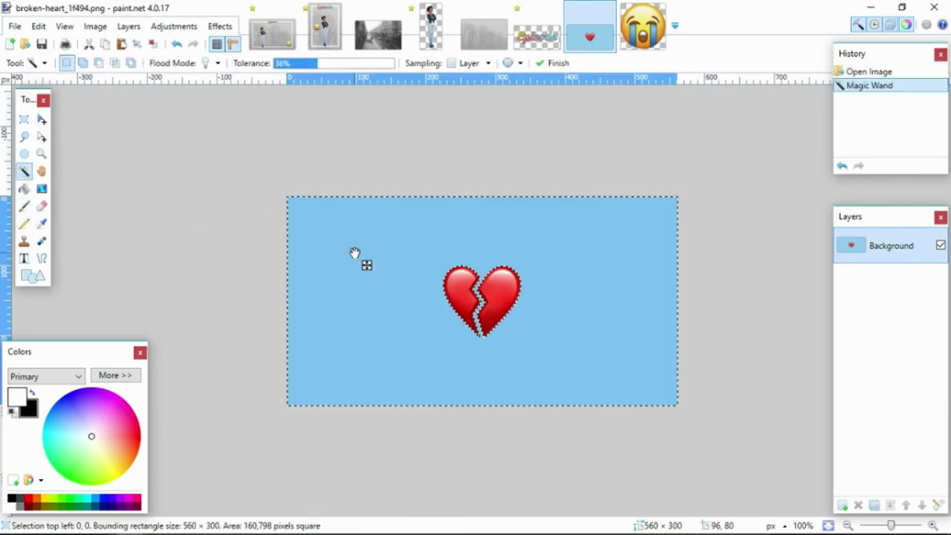
key(Delete)
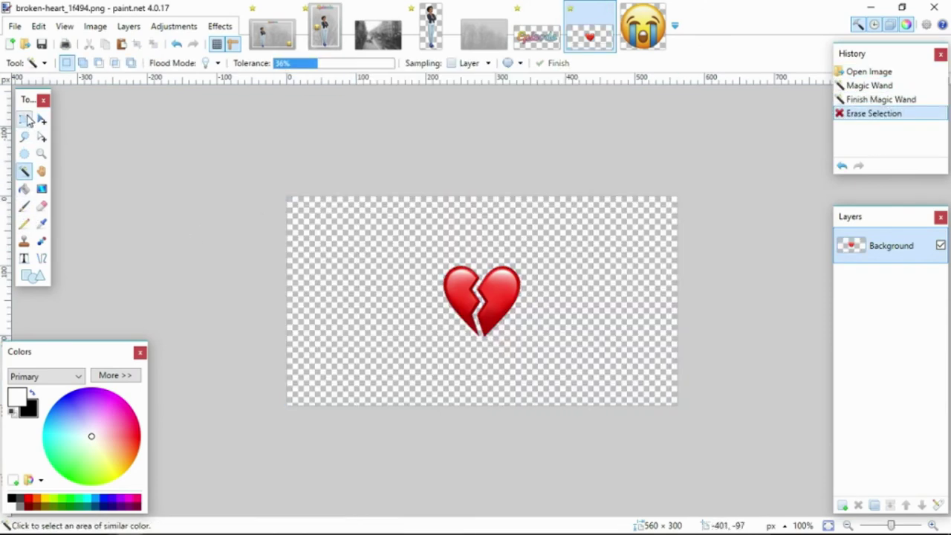
click(24, 119)
drag(279, 171, 679, 407)
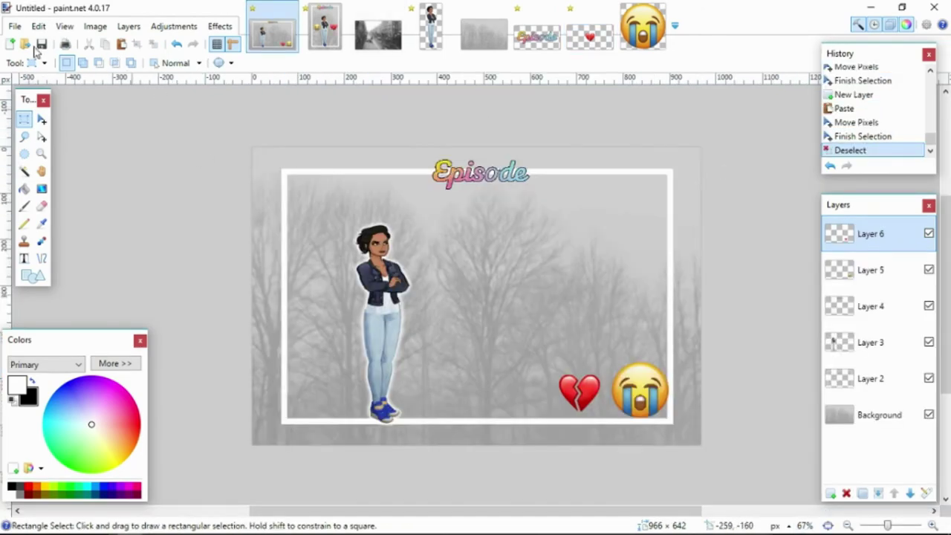
- Save the 966 × 642 cover as the PNG file iudiwd in the CHARACTERS FOR EPISODE (BAD LUCK) folder, flattening its layers
click(14, 26)
click(104, 138)
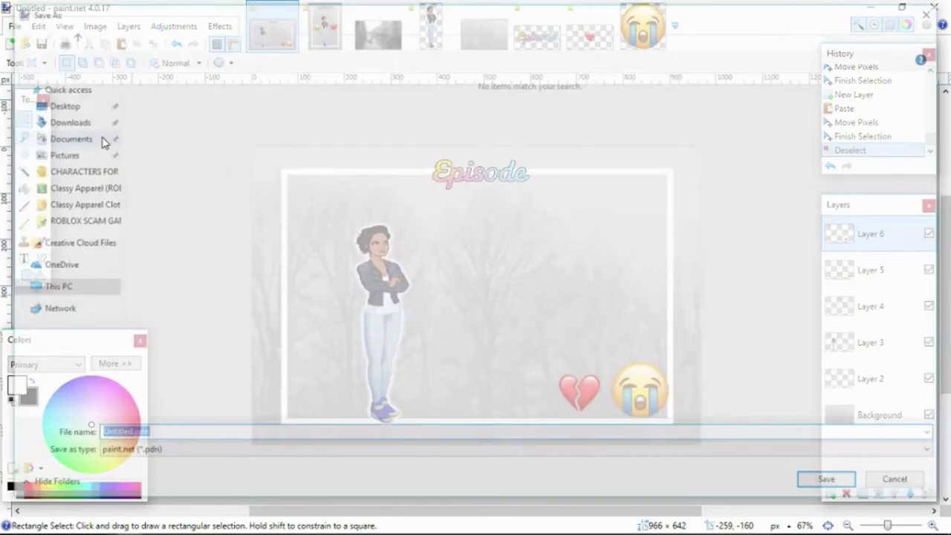
click(242, 453)
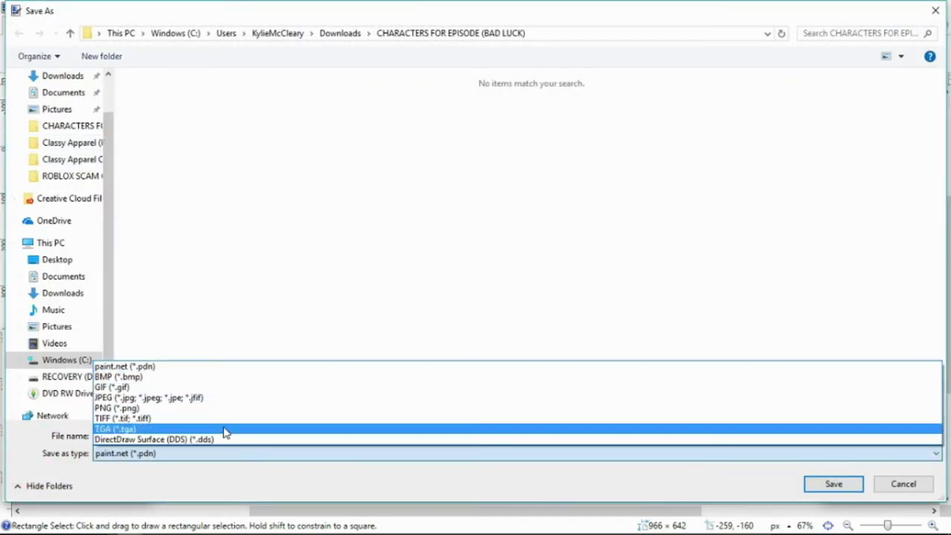
click(220, 408)
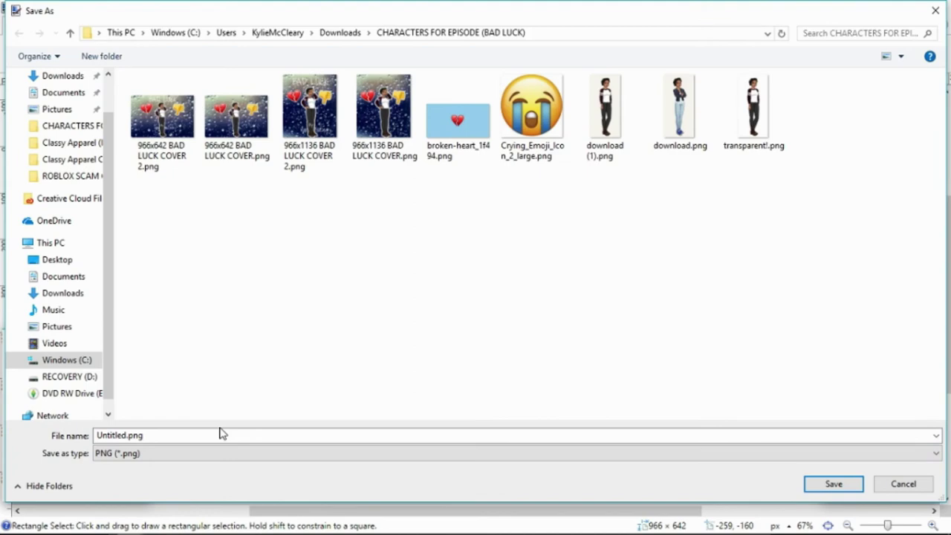
click(220, 434)
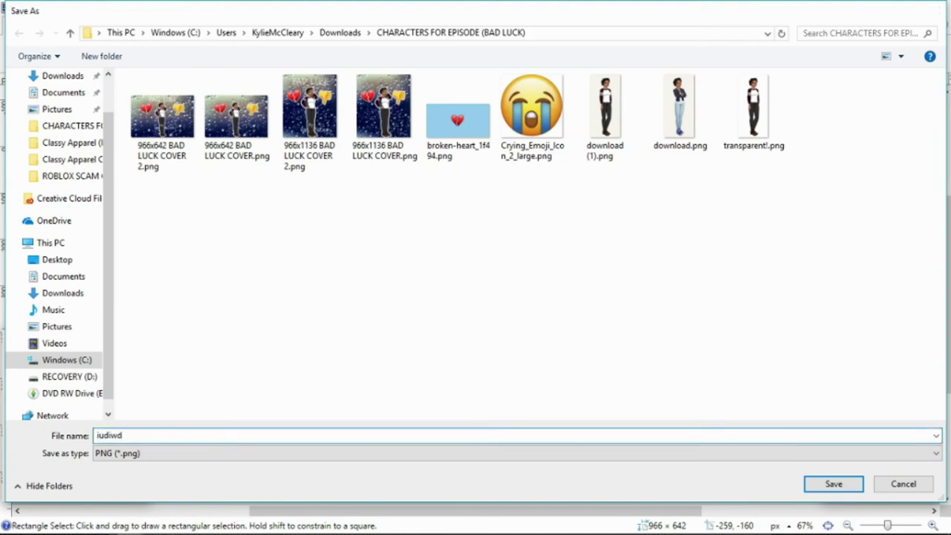
key(Return)
click(398, 372)
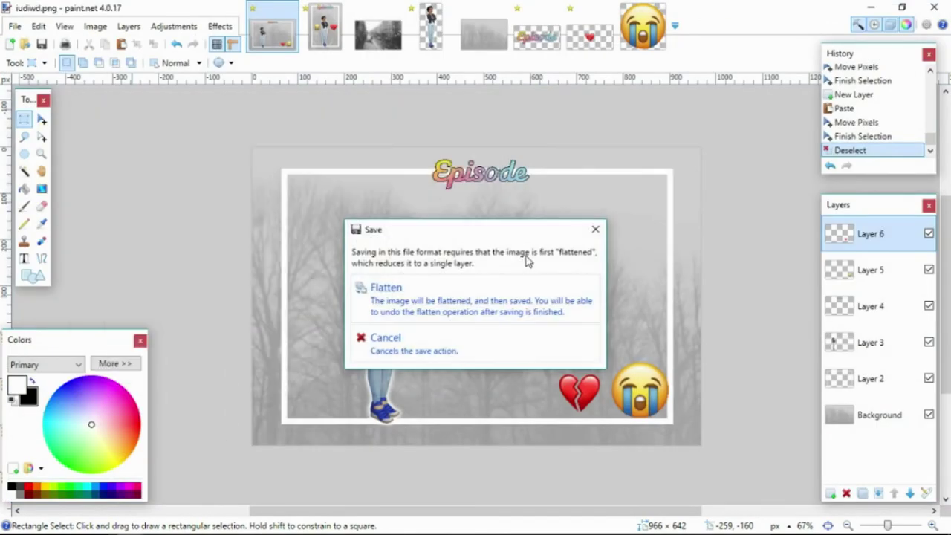
click(505, 300)
- Save the 420 × 580 cover as a flattened PNG named kudgiauwgduawdi in the CHARACTERS FOR EPISODE (BAD LUCK) folder
click(318, 41)
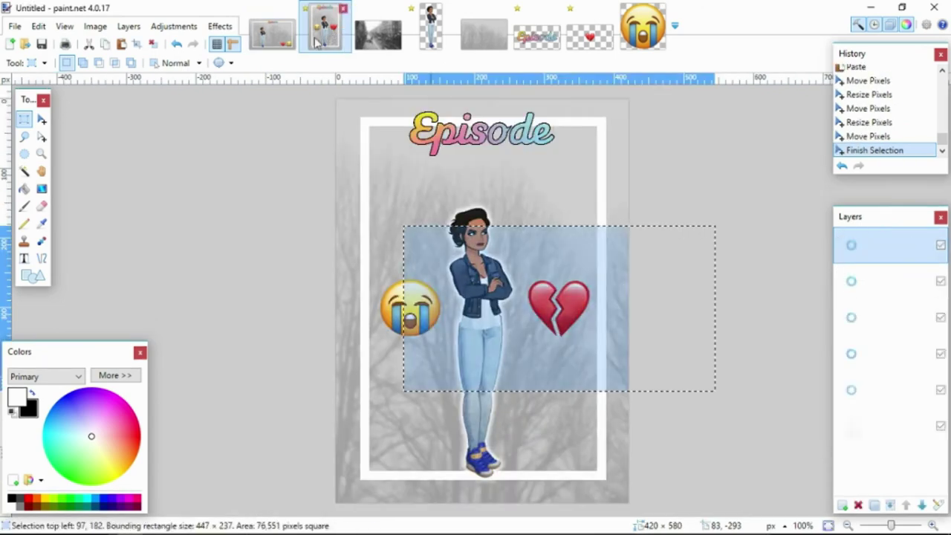
click(14, 26)
click(63, 141)
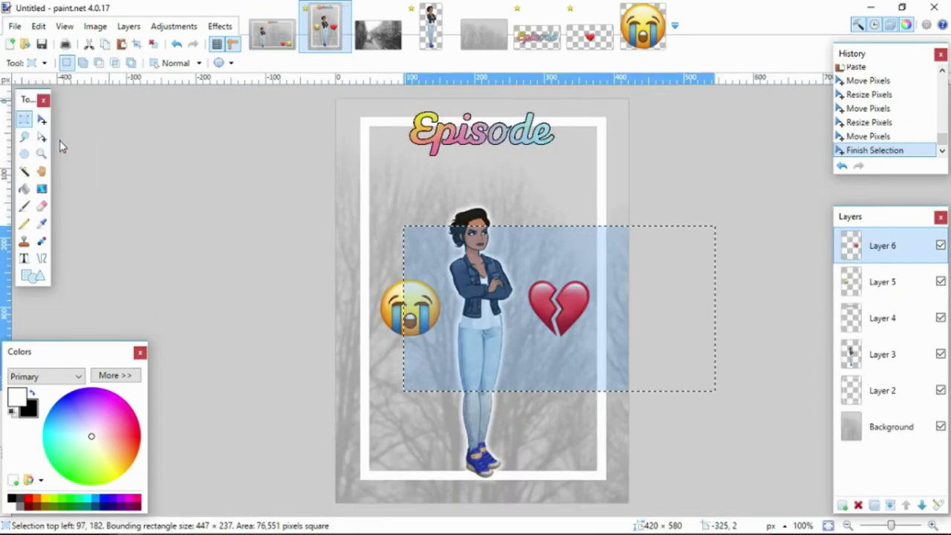
click(223, 456)
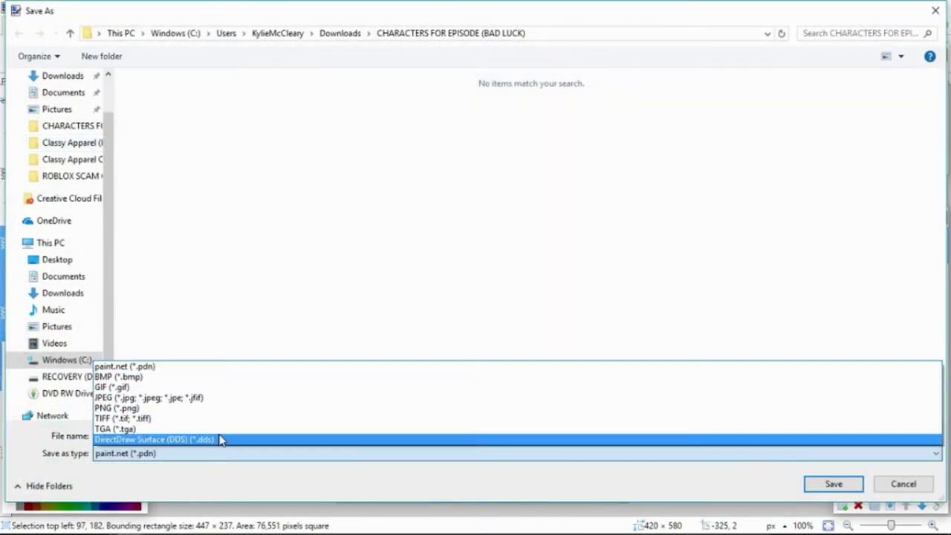
click(210, 408)
click(197, 432)
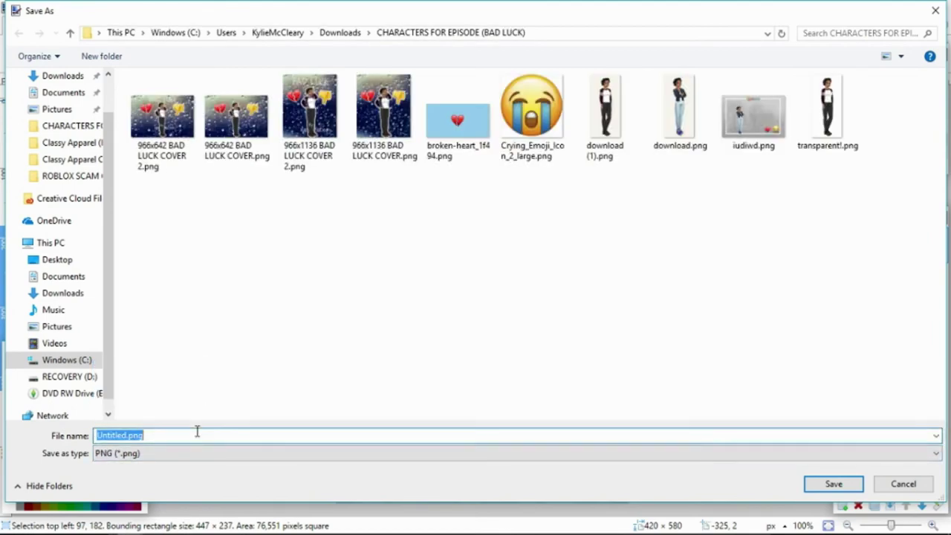
key(Return)
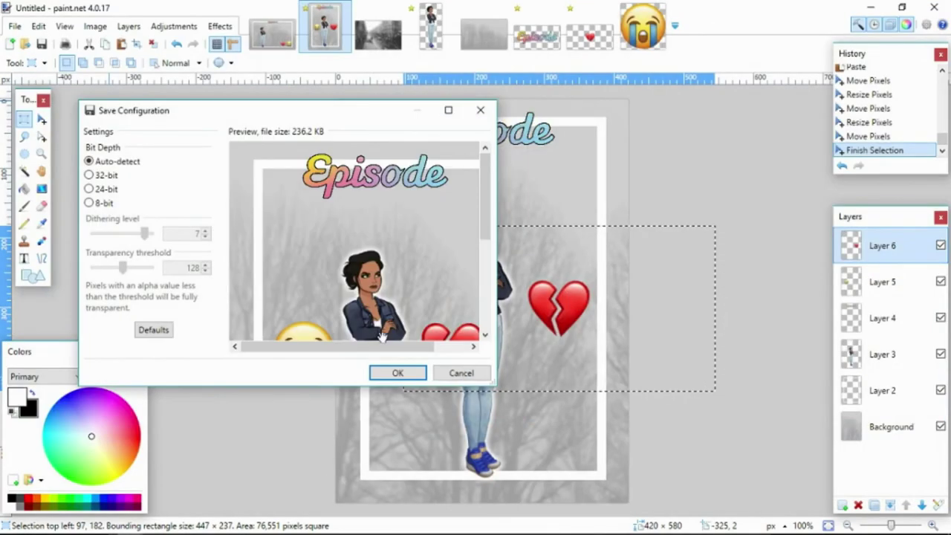
click(396, 372)
click(475, 293)
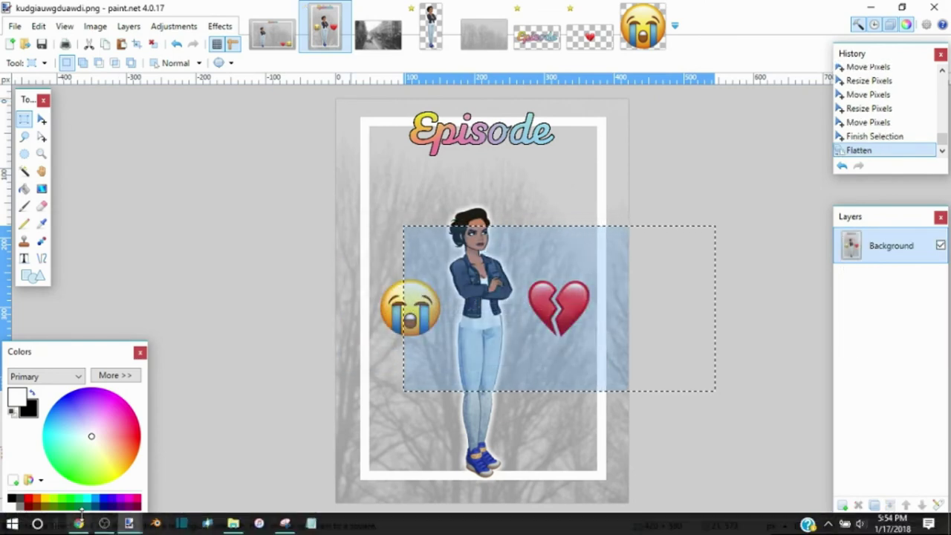
- Switch to Chrome, open fotojet.com in a new tab and log in to the FotoJet account
click(78, 523)
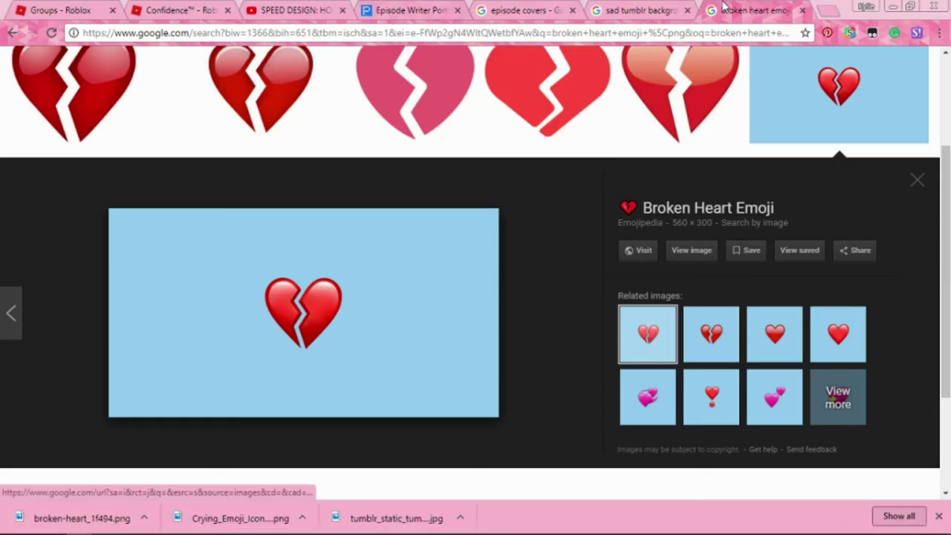
click(826, 11)
text(foto)
key(Return)
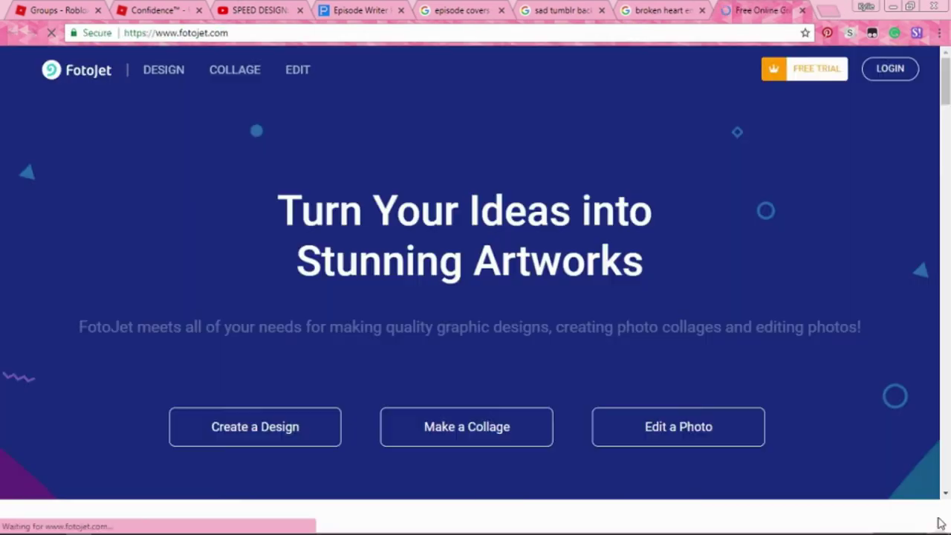
click(941, 517)
click(891, 71)
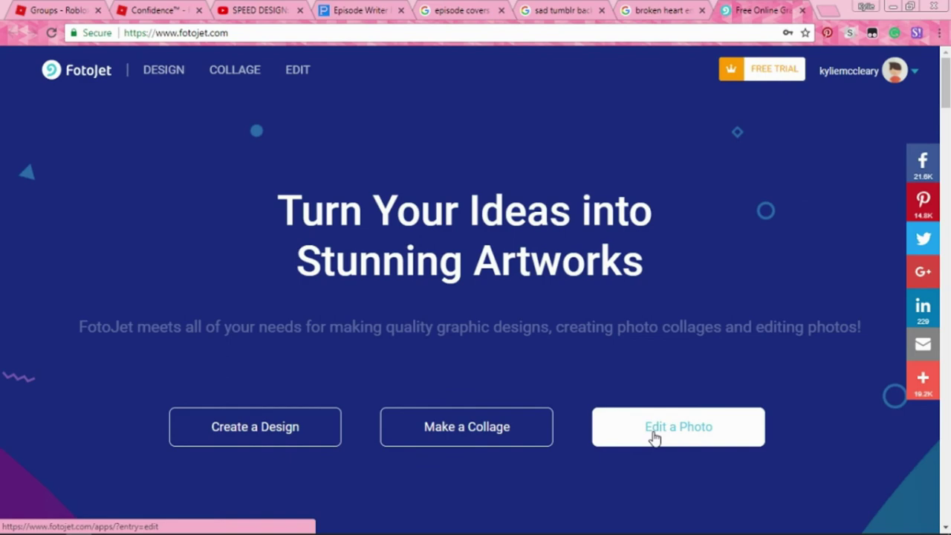
- Start photo editing with the text feature and choose to open a file from the computer, discarding the sample photo
click(654, 437)
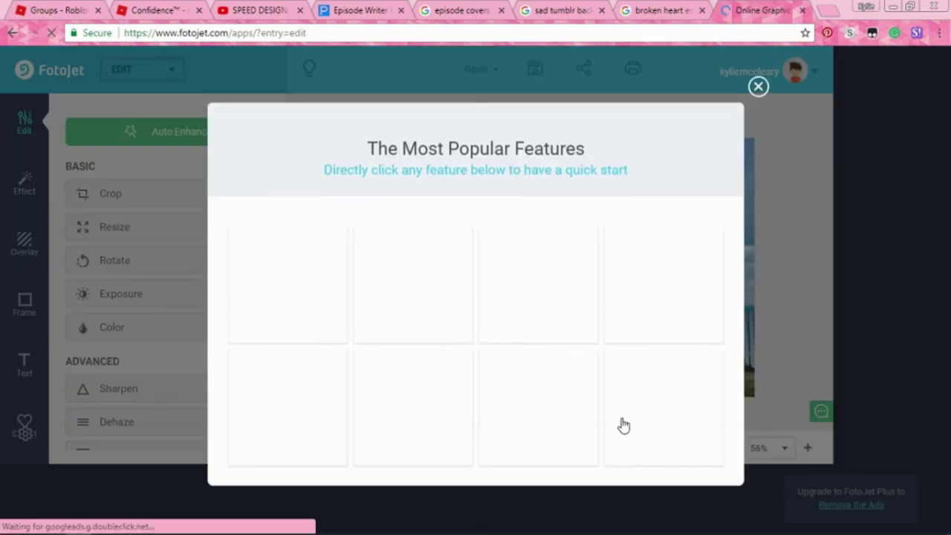
click(622, 425)
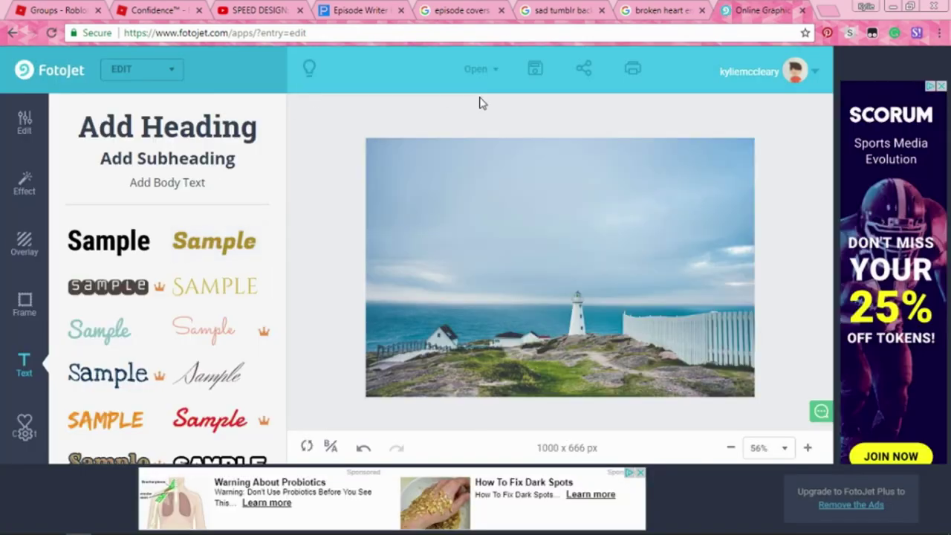
click(497, 74)
click(502, 107)
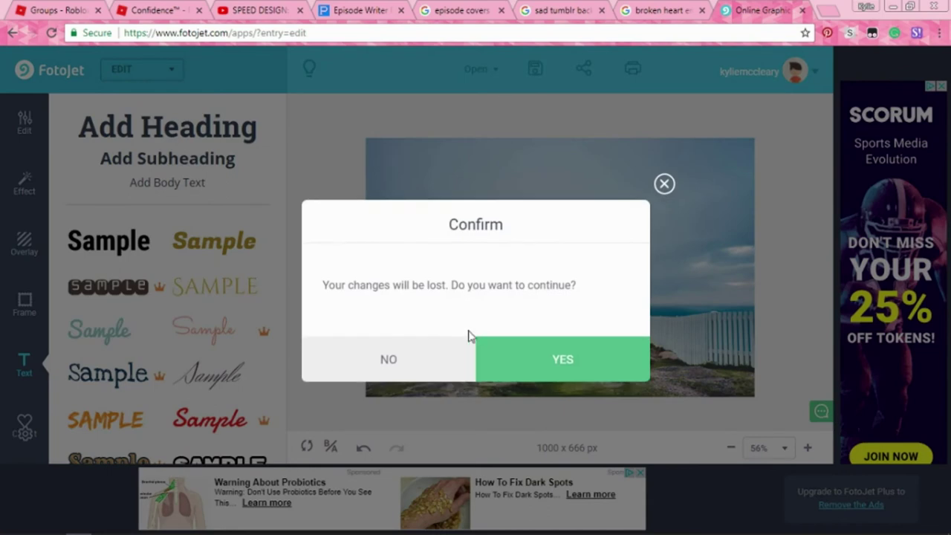
click(519, 366)
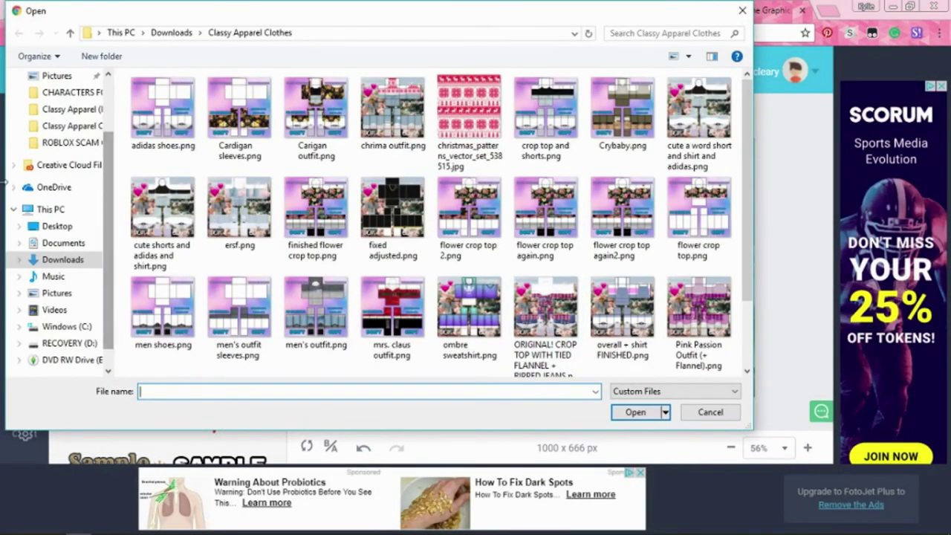
- Open kudgiauwgduawdi.png from the CHARACTERS FOR EPISODE (BAD LUCK) folder in Downloads
scroll(60, 101, up, 1)
click(60, 93)
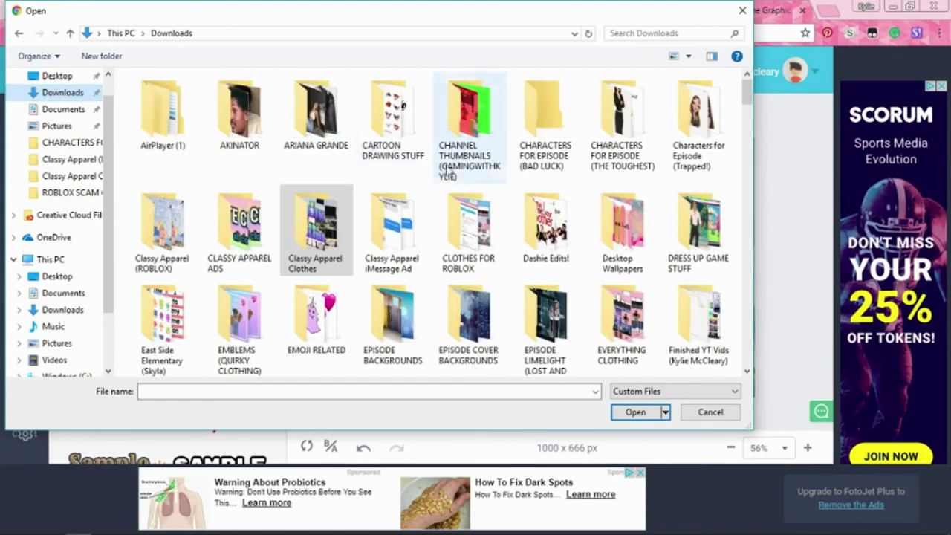
double_click(545, 119)
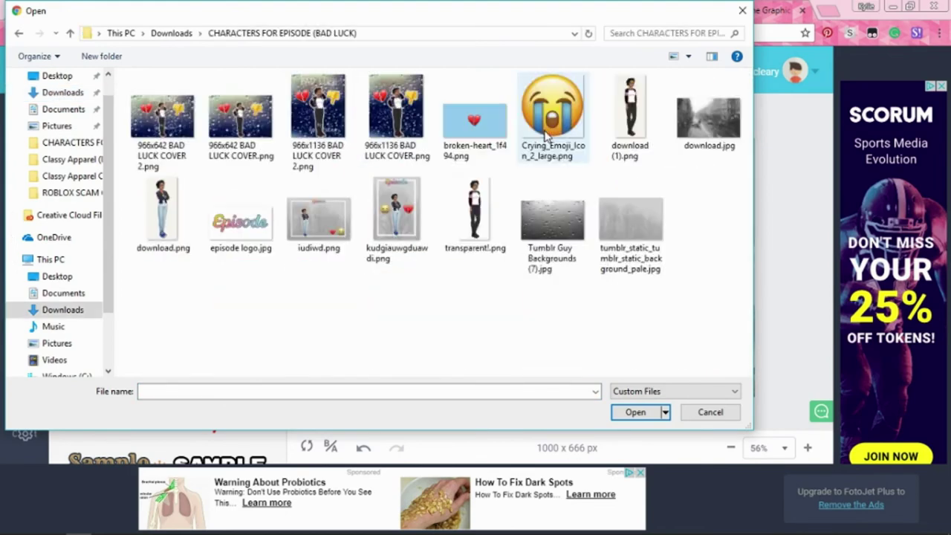
click(410, 236)
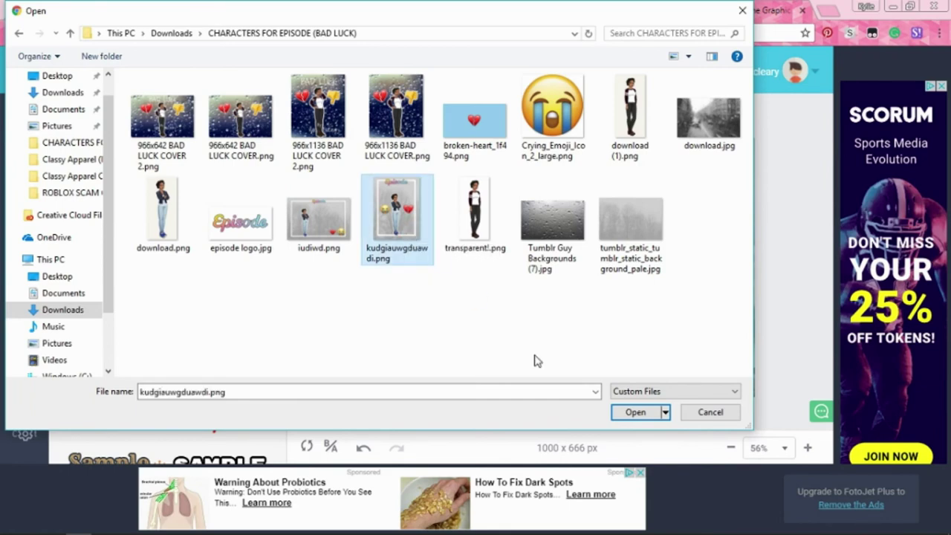
click(635, 412)
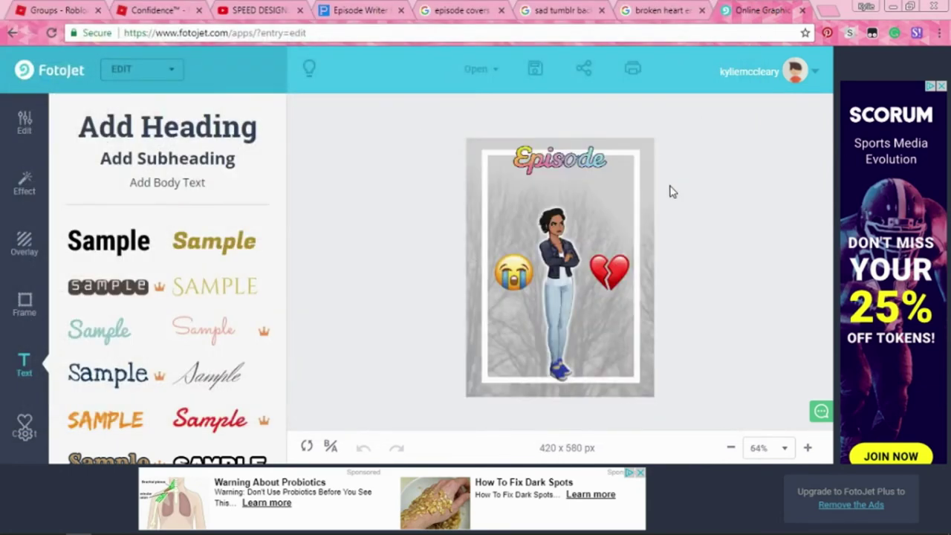
- Add a text box in the bold black Roboto Condensed sample style to the cover and enter BAD LUCK
click(807, 448)
click(807, 448)
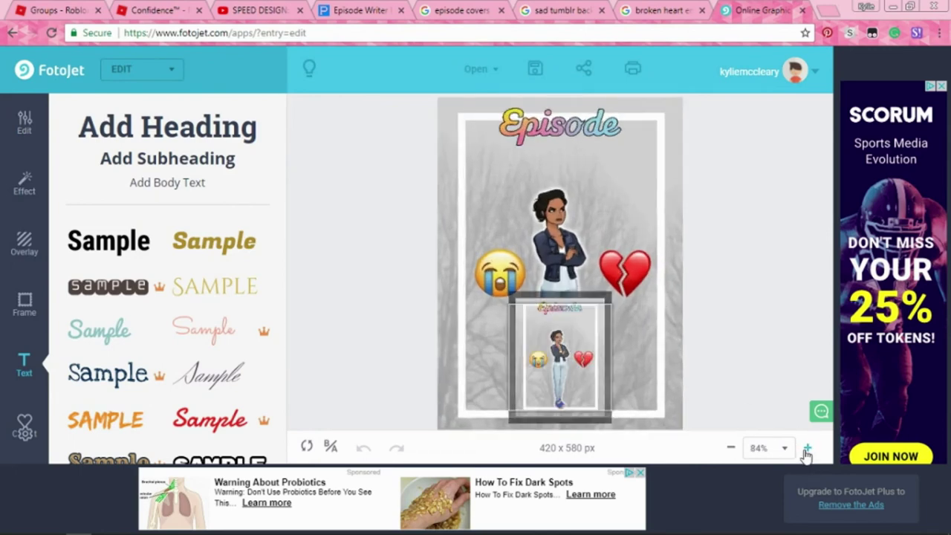
click(95, 248)
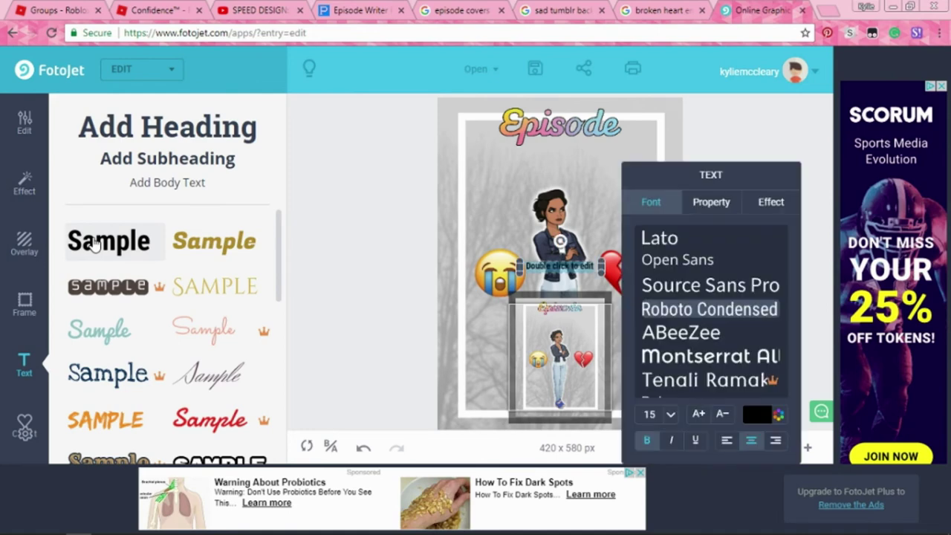
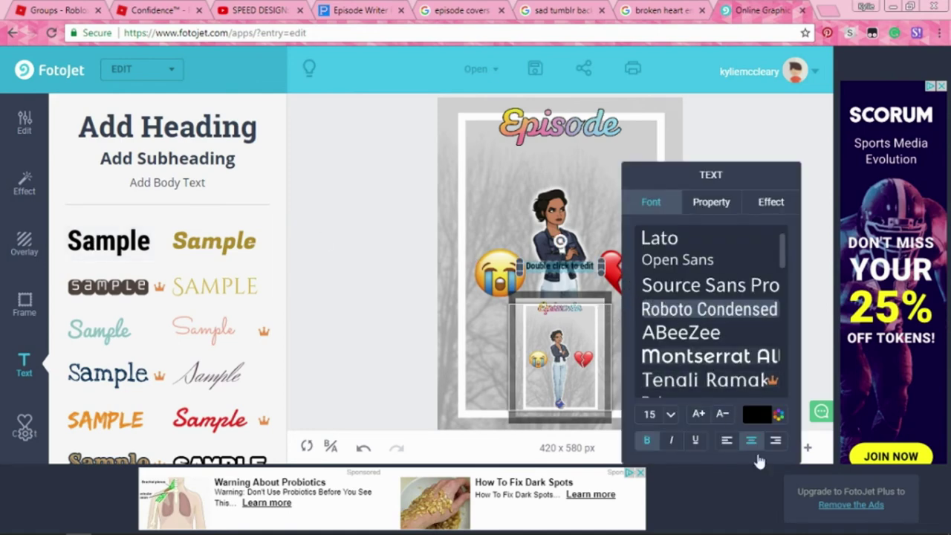
click(667, 382)
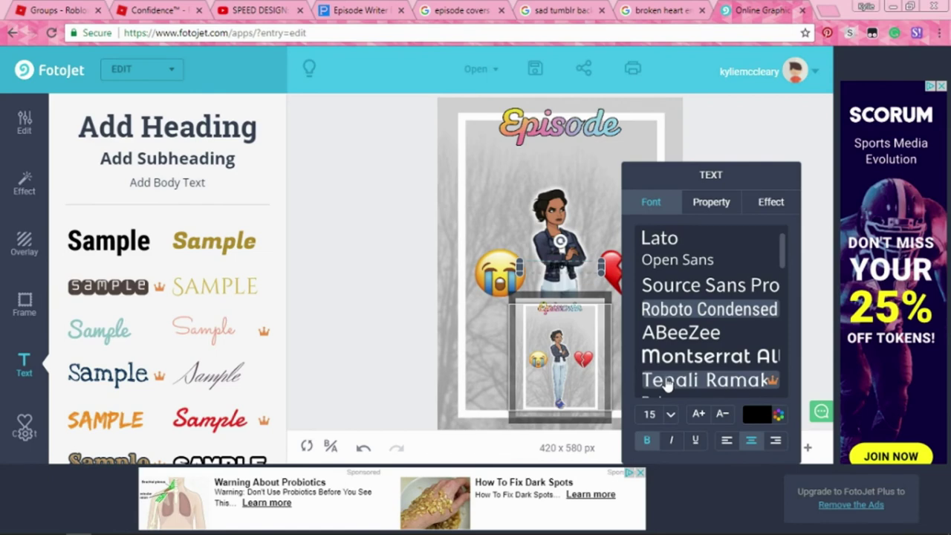
- Set the BAD LUCK title's font to Satisfy, and enlarge and place it just below the Episode logo
scroll(736, 327, down, 8)
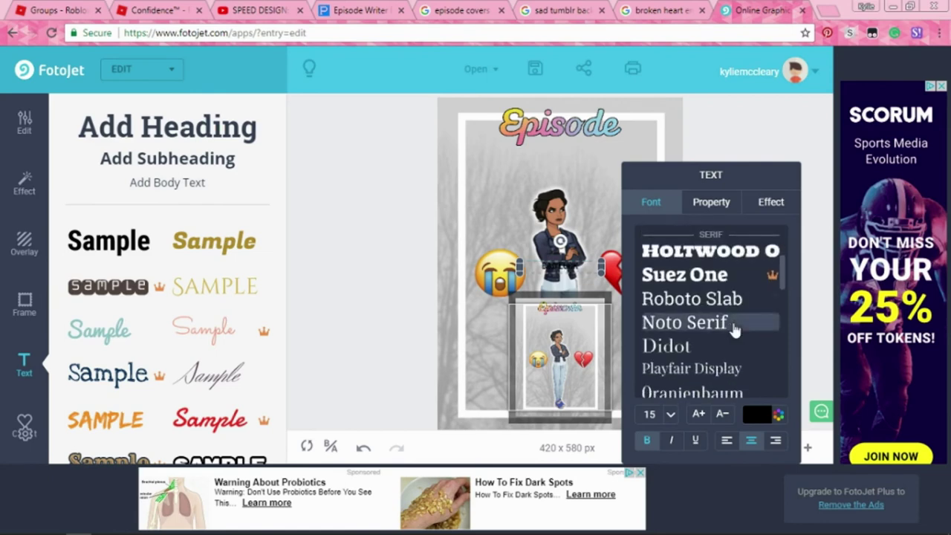
scroll(736, 320, down, 1)
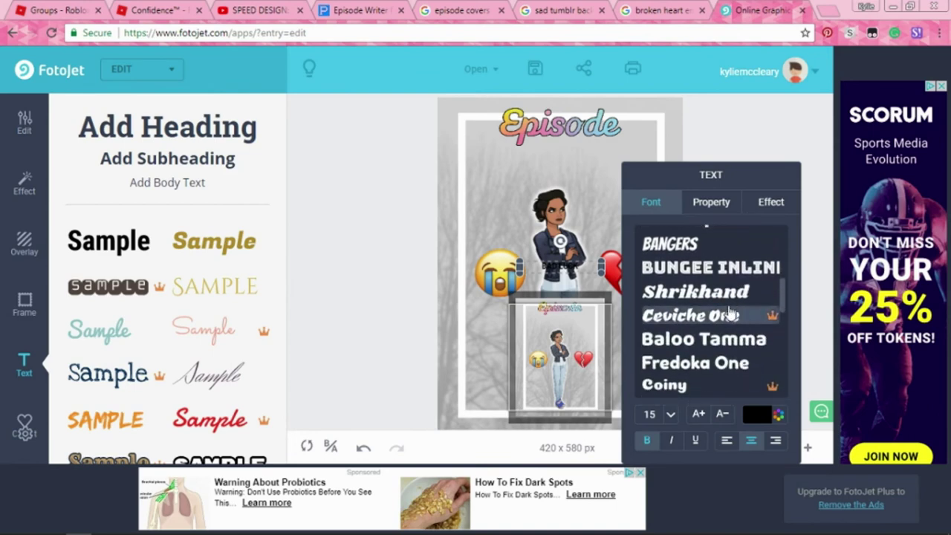
scroll(662, 330, down, 5)
scroll(662, 330, down, 8)
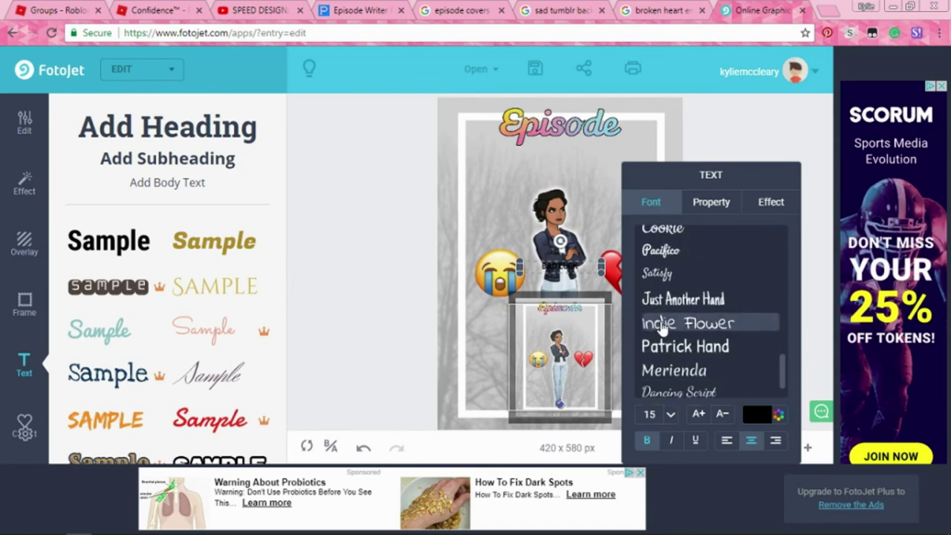
scroll(660, 324, up, 1)
click(713, 332)
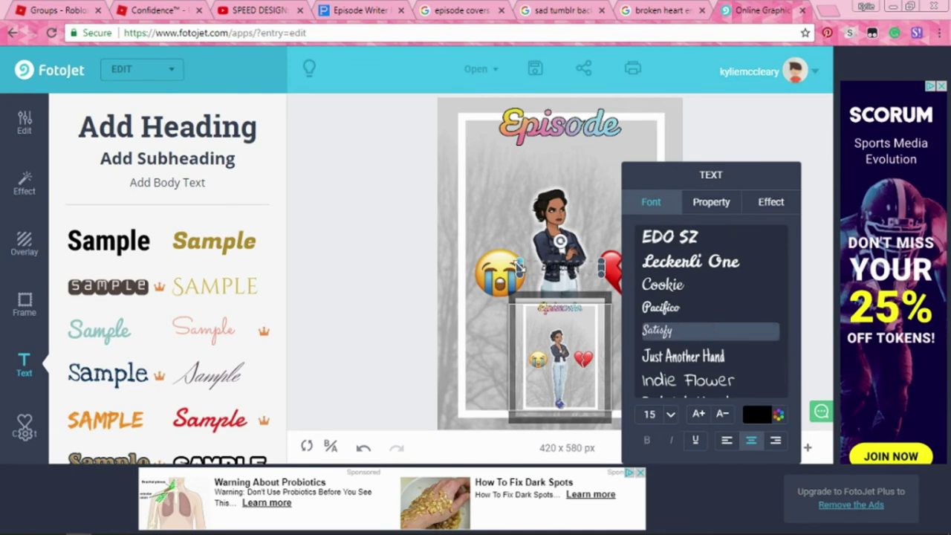
- Turn on outline and glow for the BAD LUCK title, with outline width 16, glow radius 0 and glow blur 1
click(711, 202)
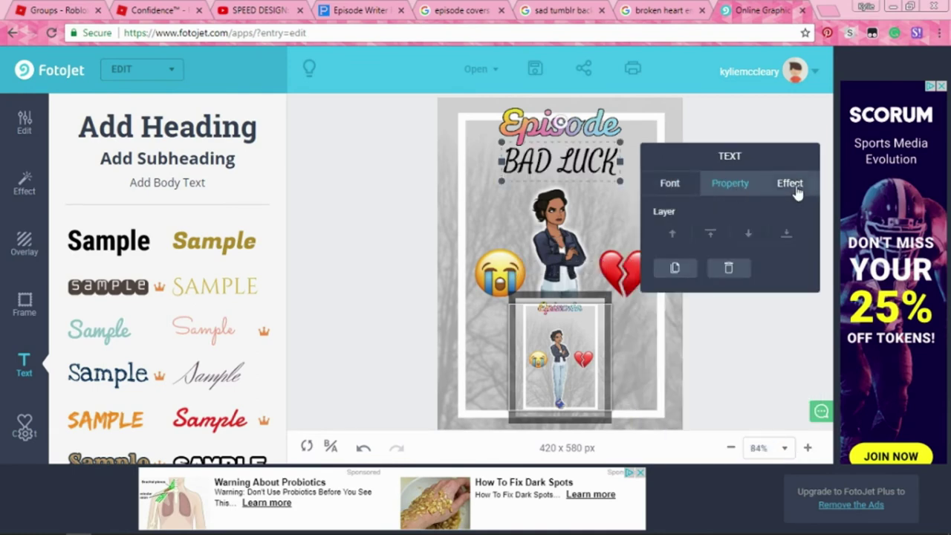
click(790, 183)
drag(781, 227, 838, 232)
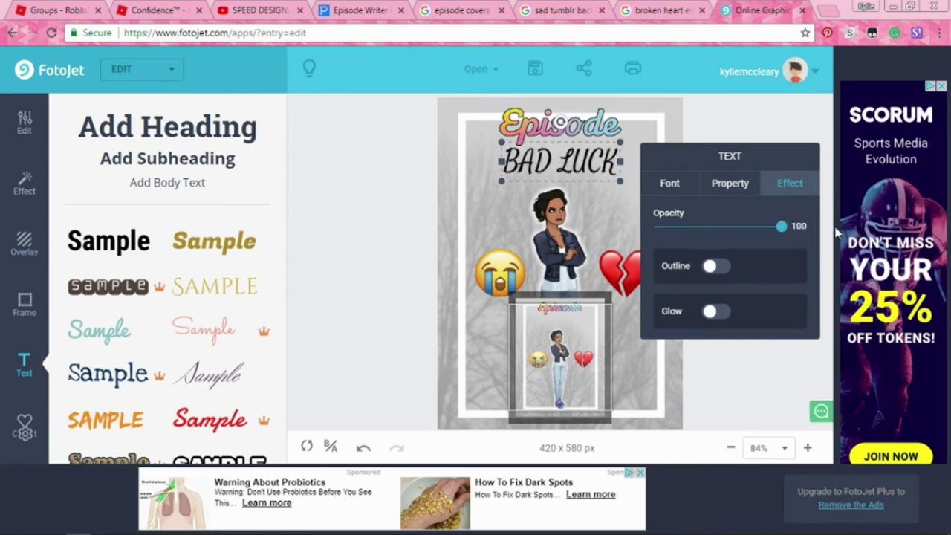
click(714, 268)
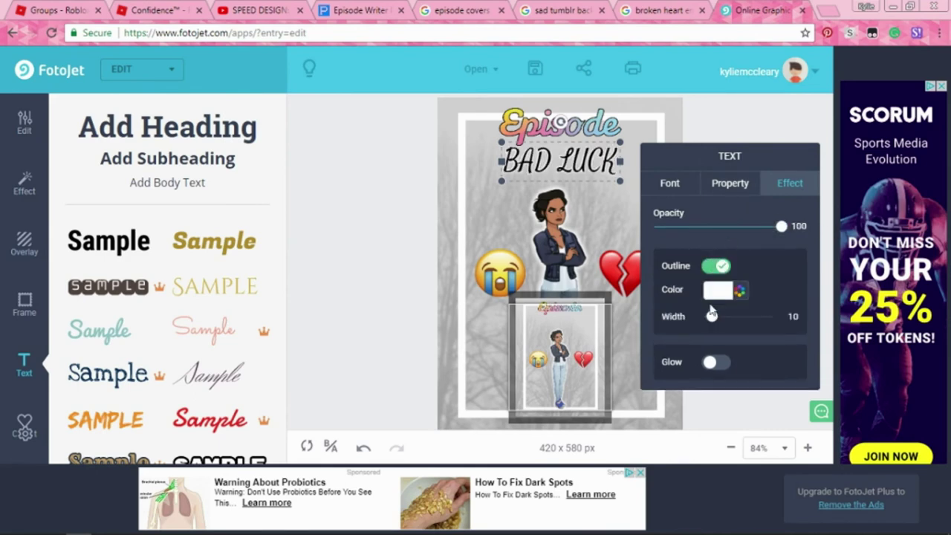
click(712, 364)
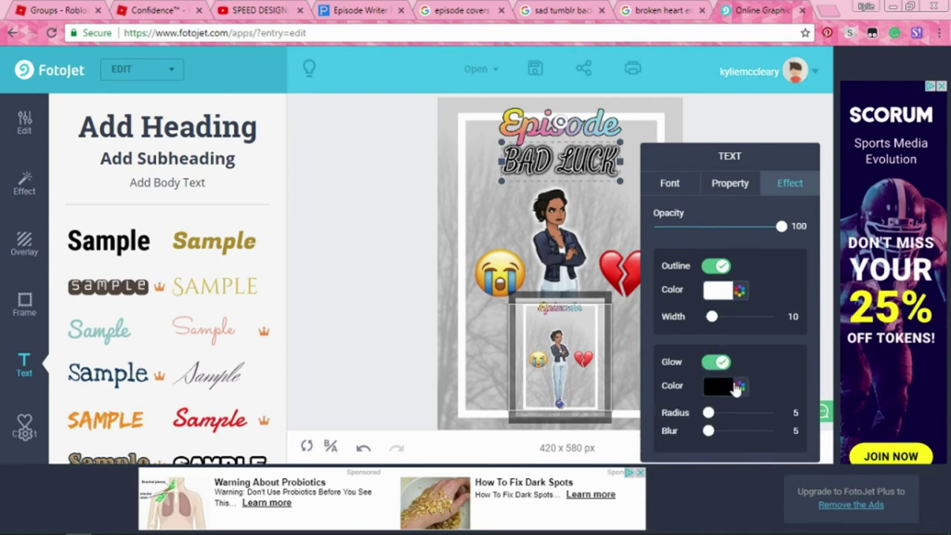
drag(709, 412, 705, 432)
drag(712, 316, 715, 317)
- Set the BAD LUCK title's outline color to black (000000) and its font color to dark gray
click(742, 292)
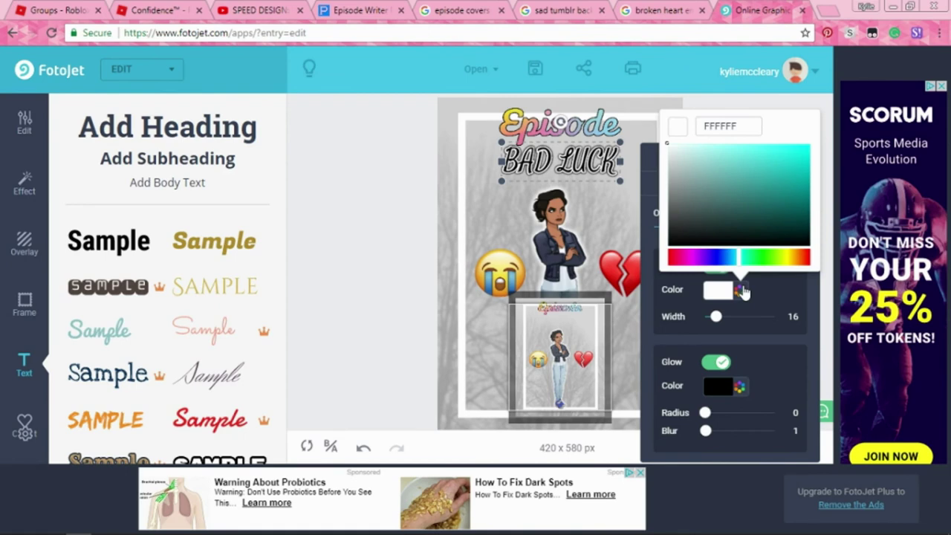
click(688, 245)
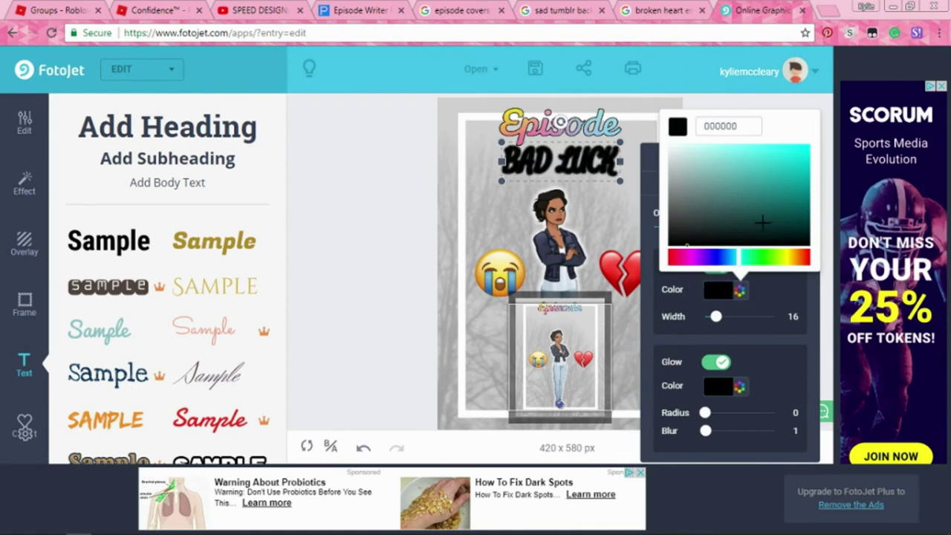
click(769, 298)
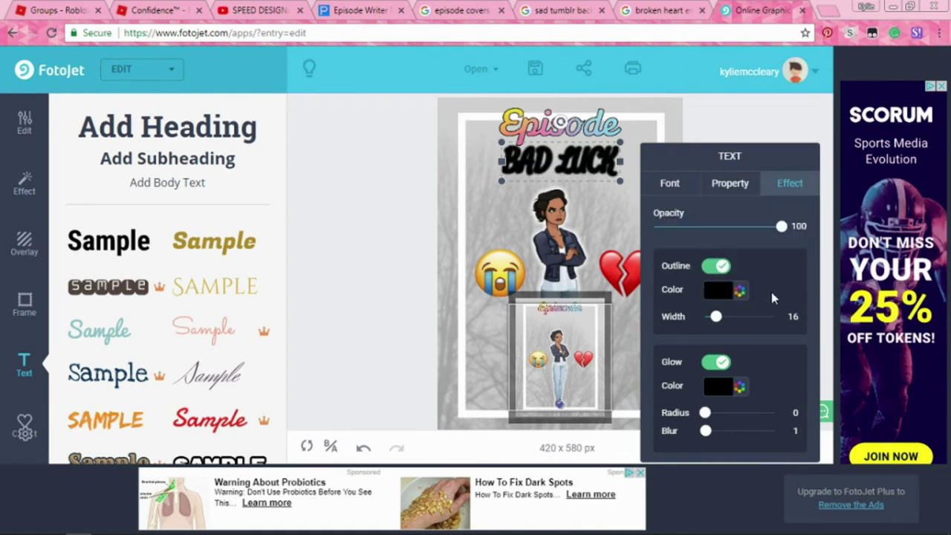
click(729, 184)
click(686, 180)
click(774, 395)
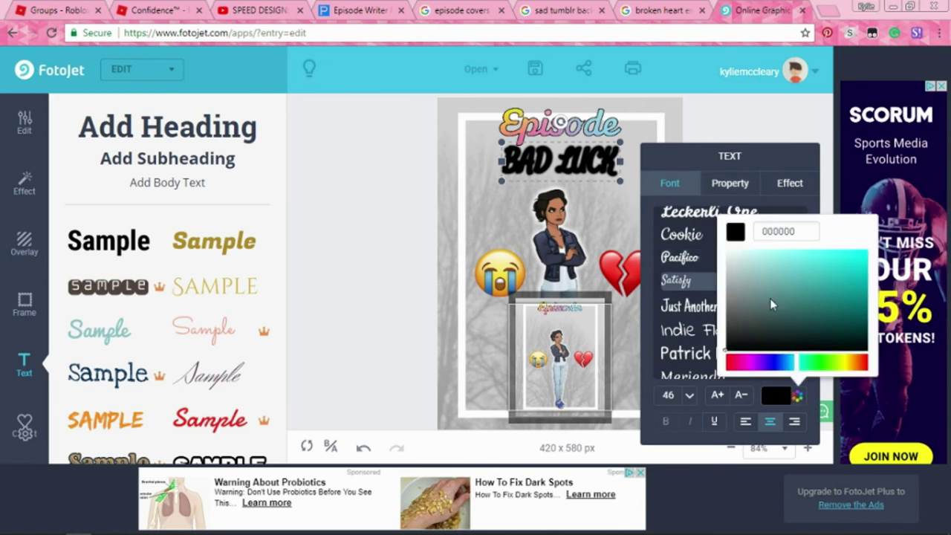
click(732, 308)
click(673, 203)
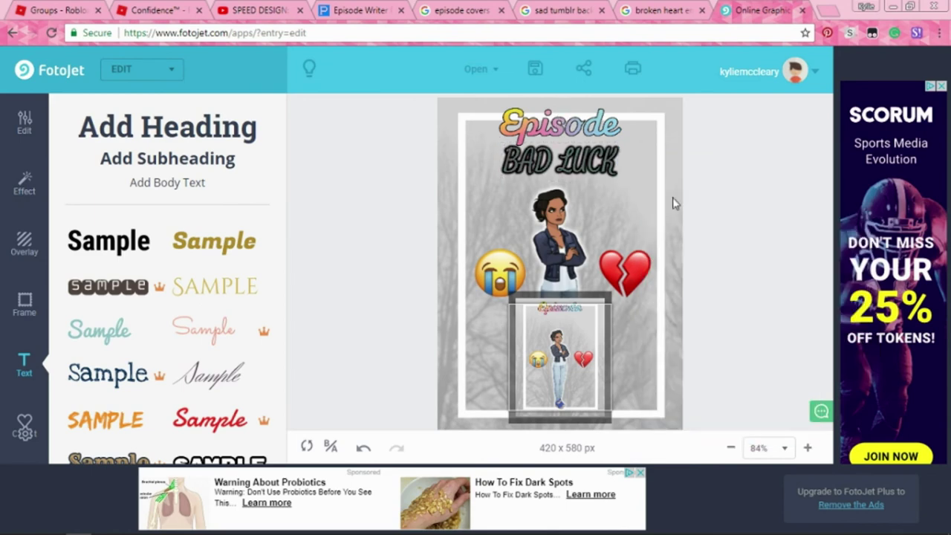
- Add a byline with "By:" and the author's name in the bold black Roboto Condensed sample style, beside the character above the broken heart
click(101, 250)
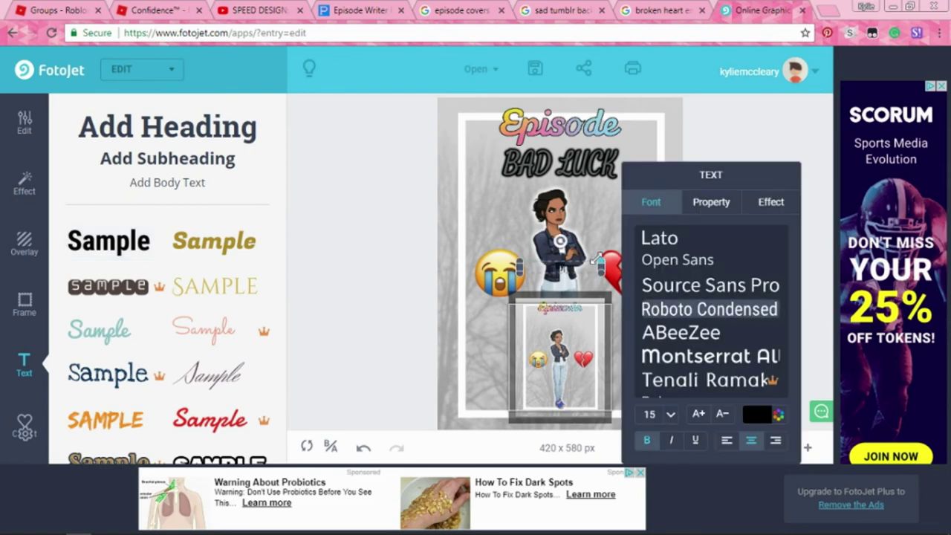
drag(595, 258, 620, 206)
click(755, 174)
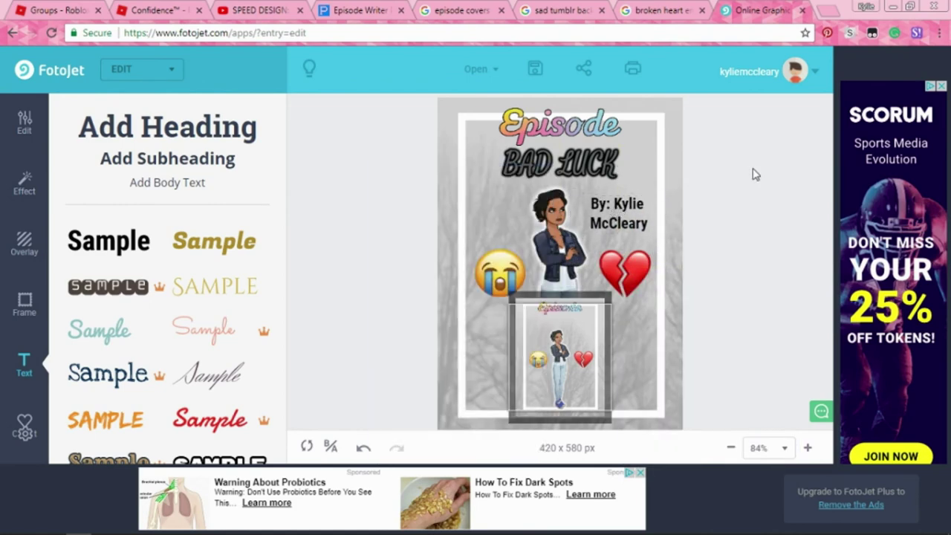
- Give the byline a dark gray outline of width 10 and a black glow with radius 0 and blur 1
click(618, 214)
click(523, 202)
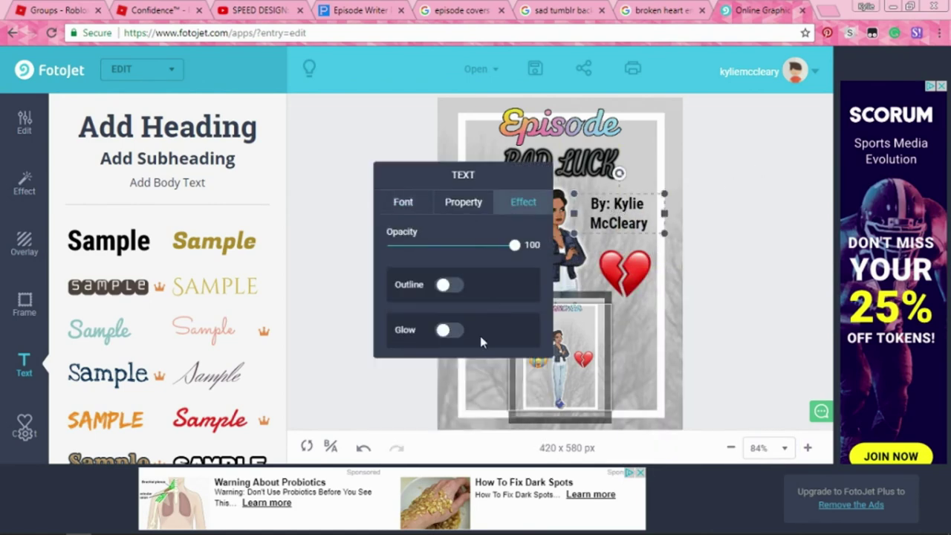
click(444, 285)
click(448, 377)
click(684, 210)
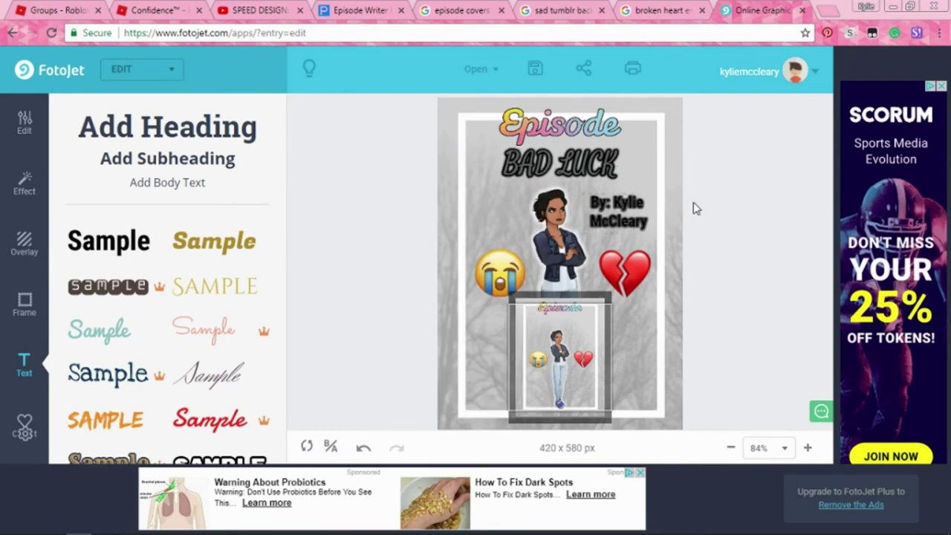
- Shrink the byline slightly and keep it between the BAD LUCK title and the broken heart
click(620, 222)
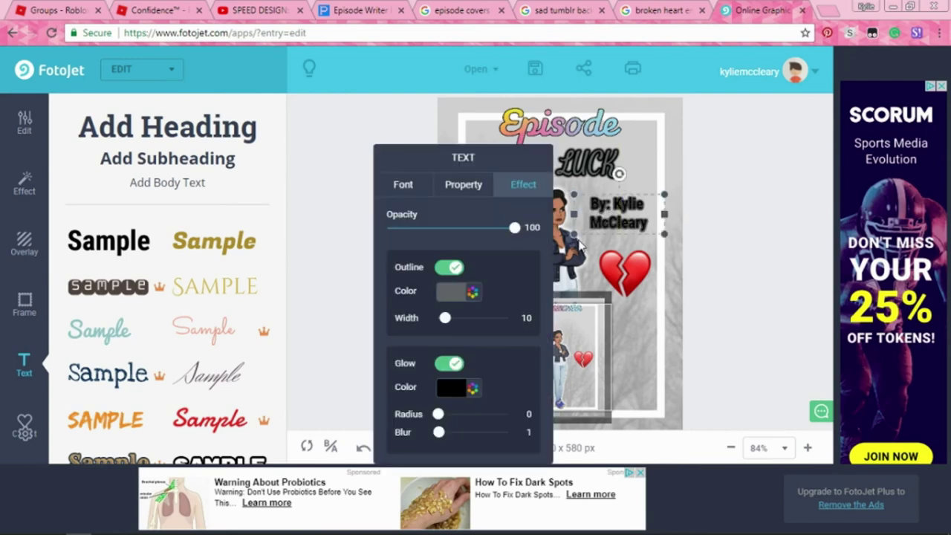
drag(574, 232, 632, 220)
click(749, 270)
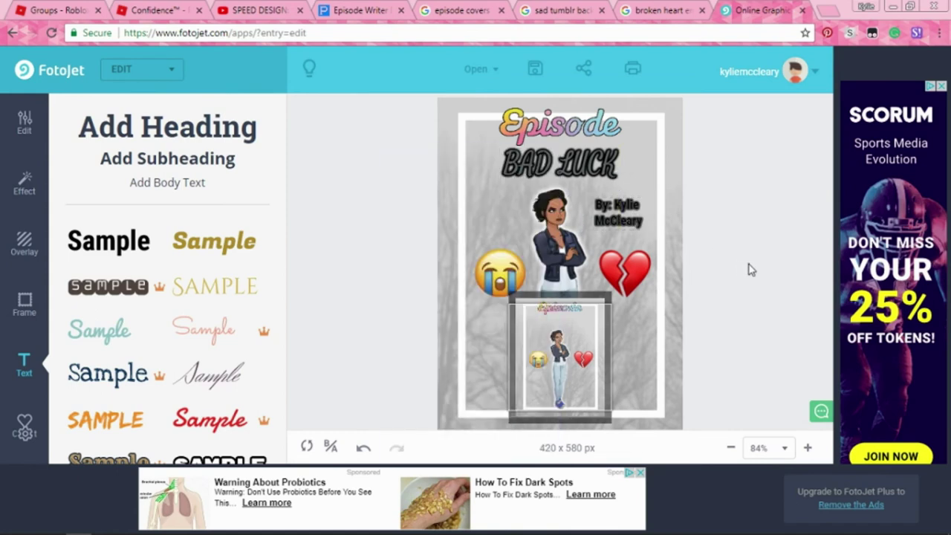
- Save the small cover for free as a PNG with a file name made of a long row of zeros
click(535, 67)
double_click(532, 119)
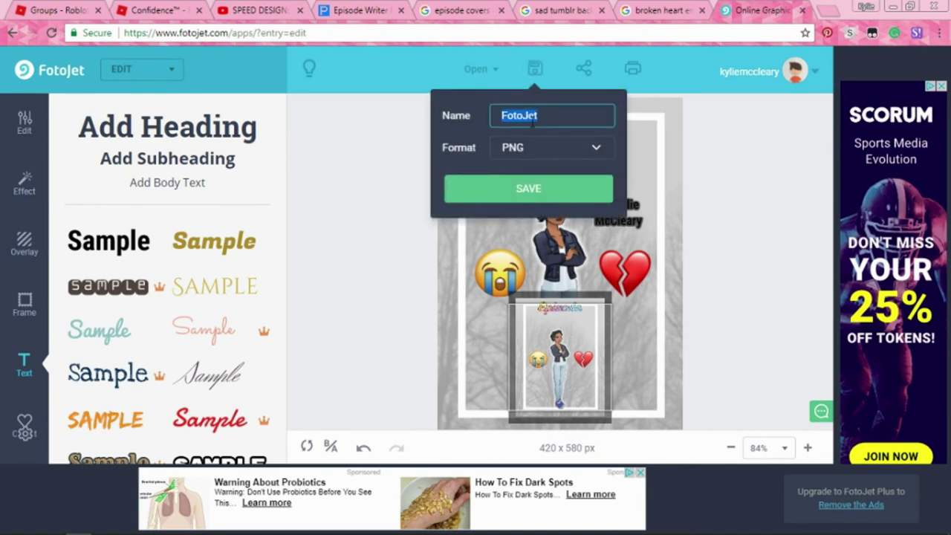
text(00000000000000000)
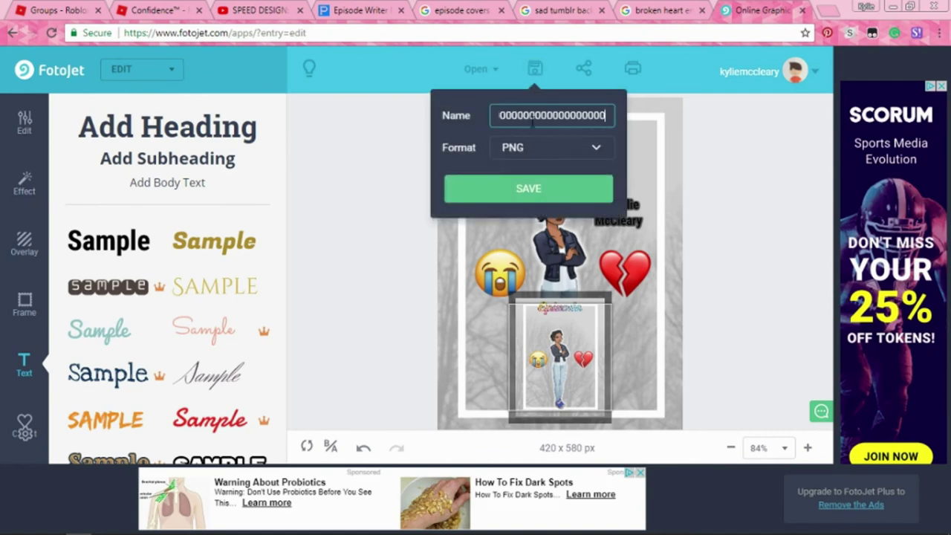
click(573, 196)
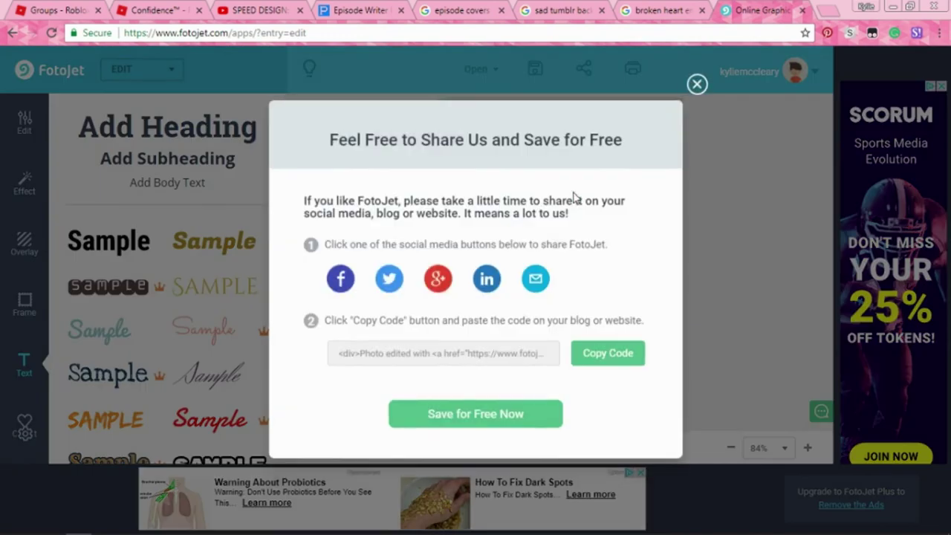
click(487, 421)
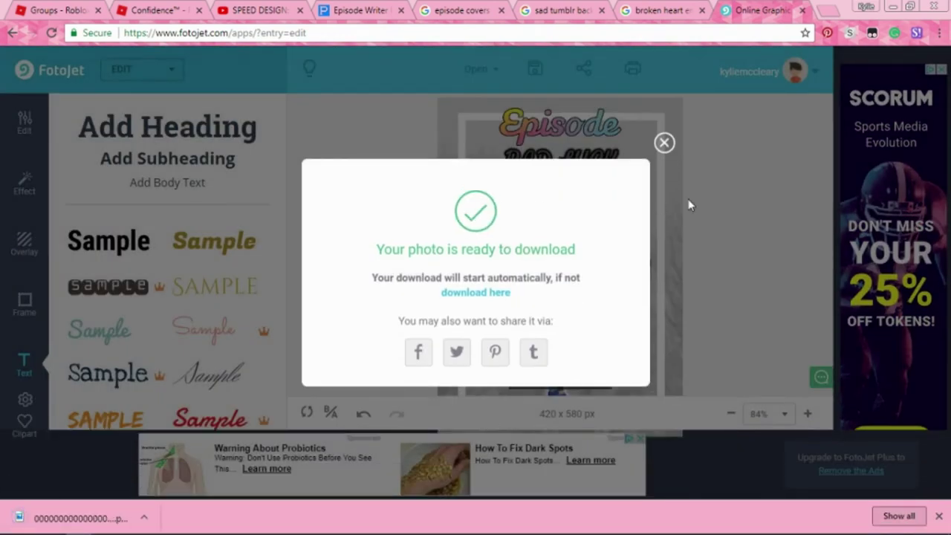
click(664, 141)
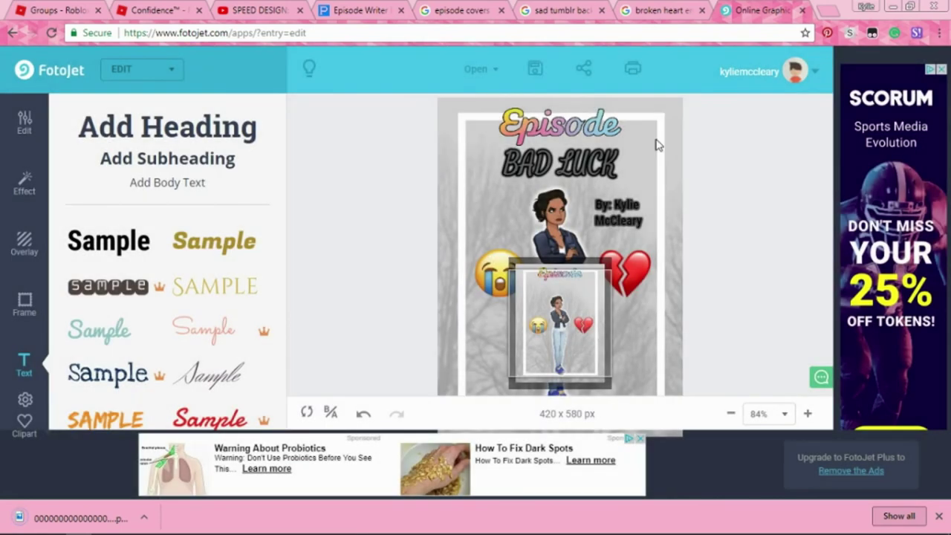
- Open the large cover iudiwd.png from the CHARACTERS FOR EPISODE (BAD LUCK) folder on the computer
click(476, 75)
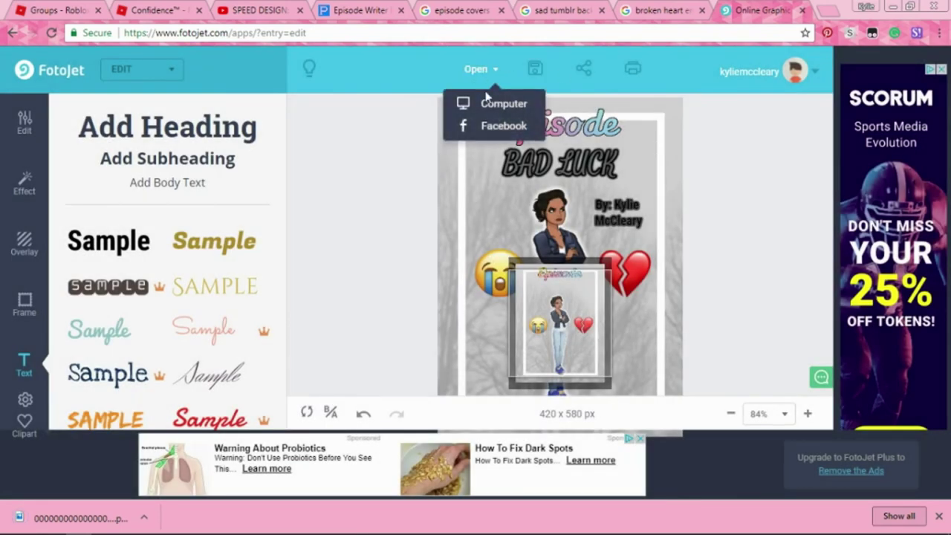
click(500, 108)
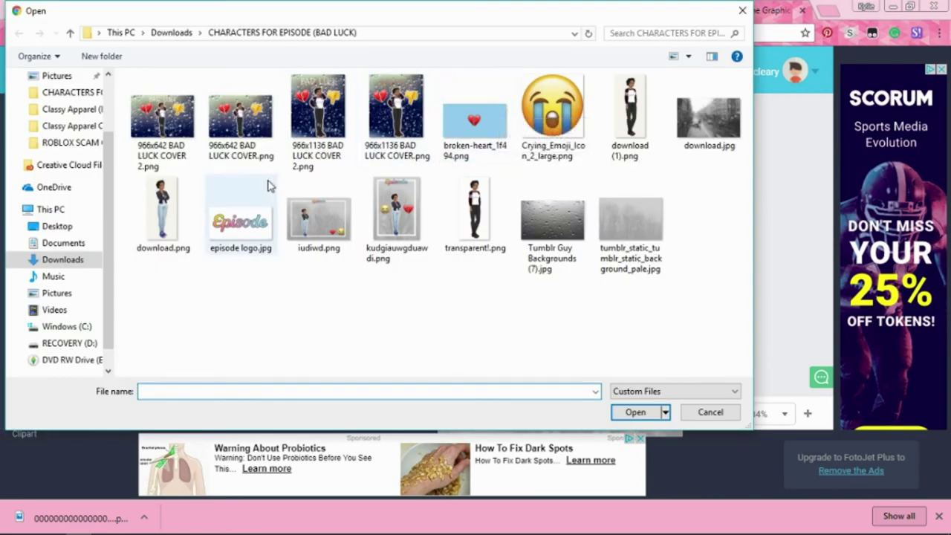
double_click(315, 232)
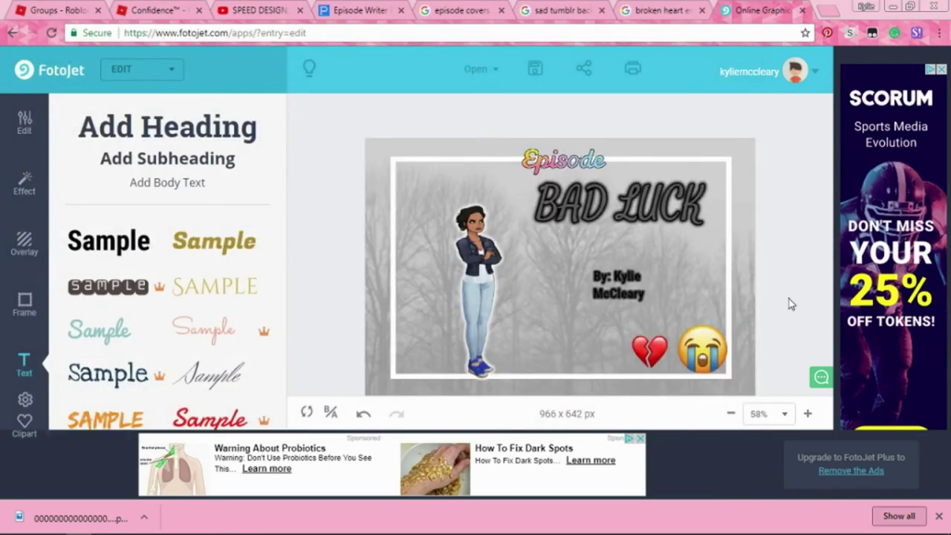
click(538, 69)
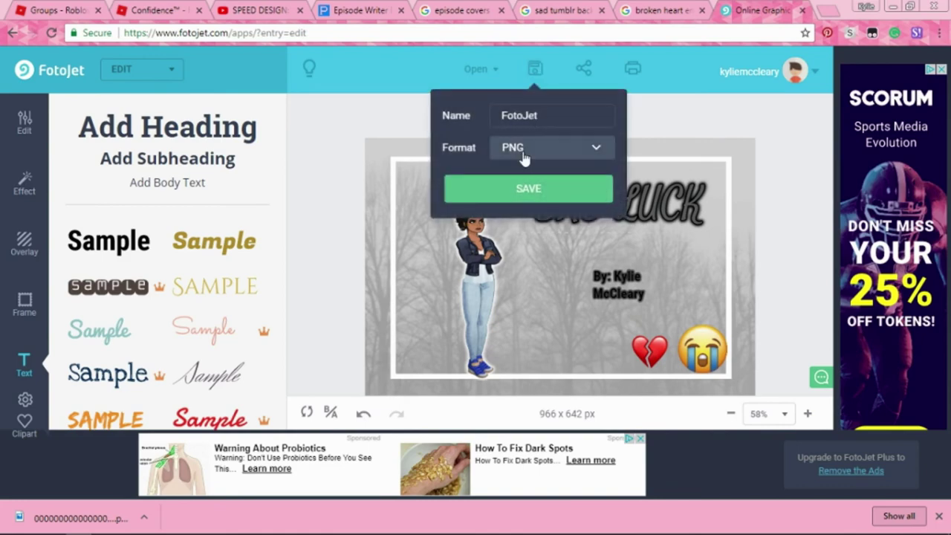
double_click(534, 106)
text(00000000000)
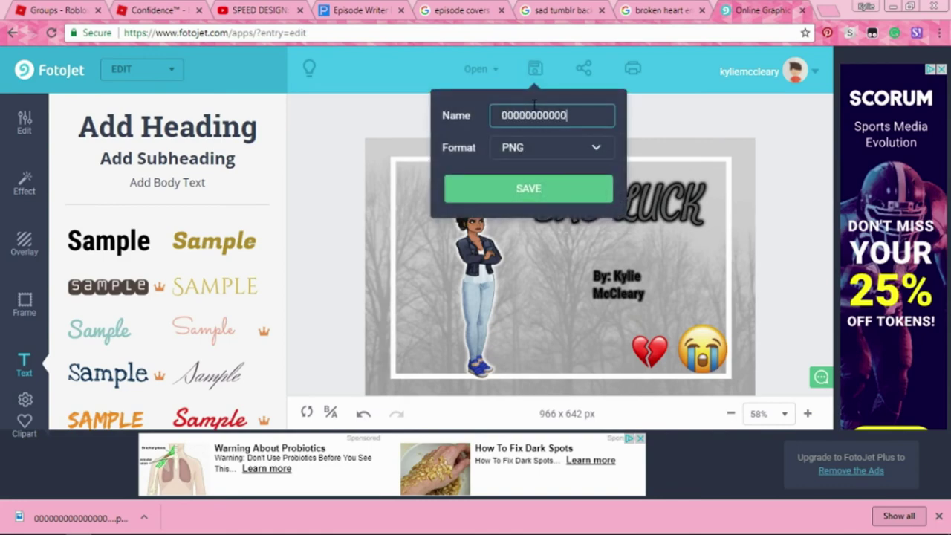
click(559, 192)
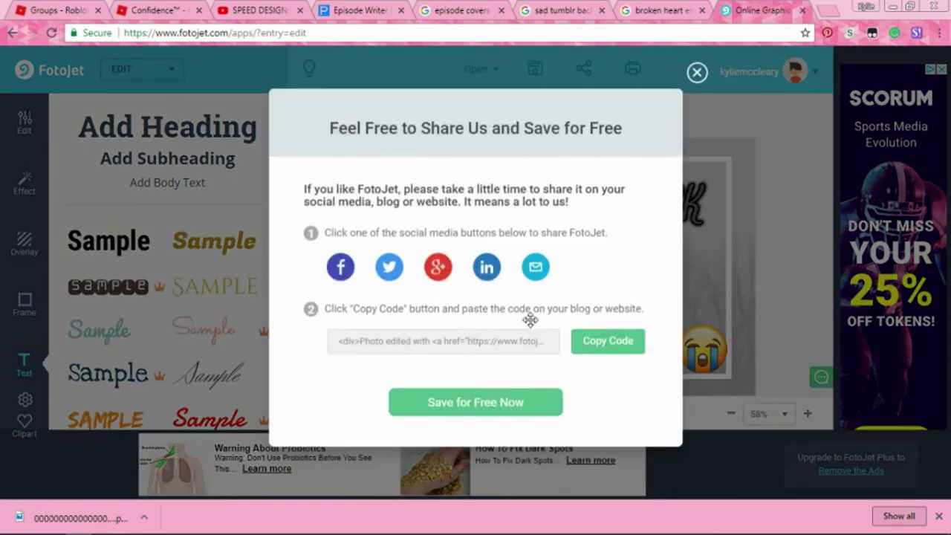
click(518, 401)
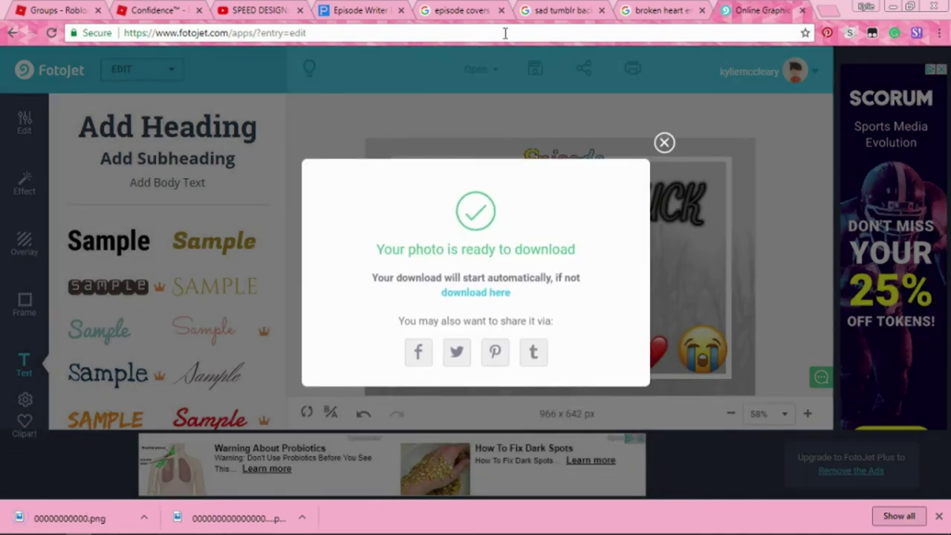
- Switch to the Episode Writer Portal, leave the script for the Bad Luck story page without saving, and open its cover art page
click(542, 8)
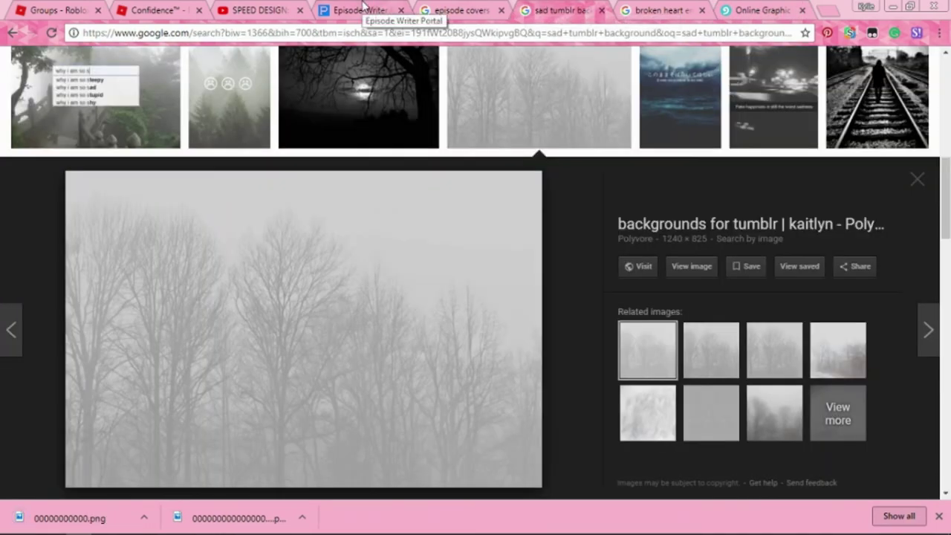
click(364, 9)
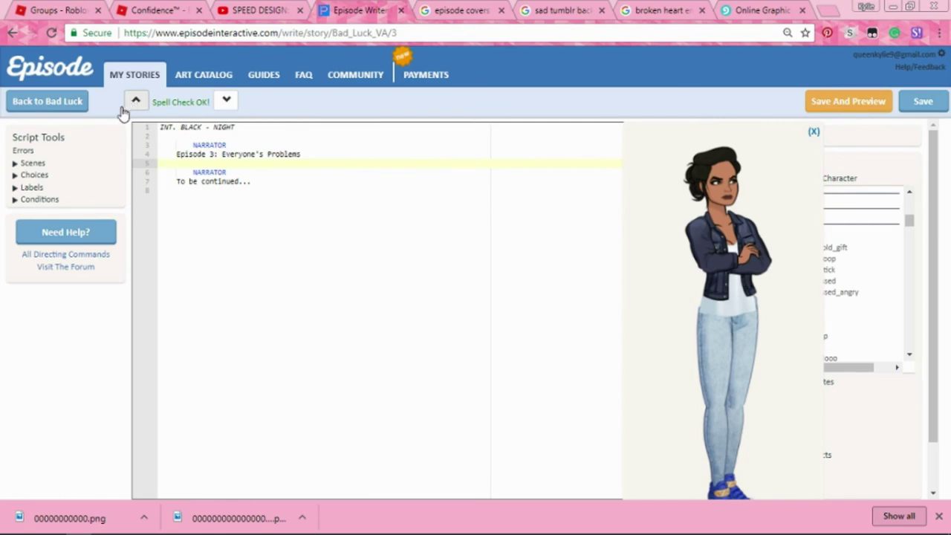
click(84, 108)
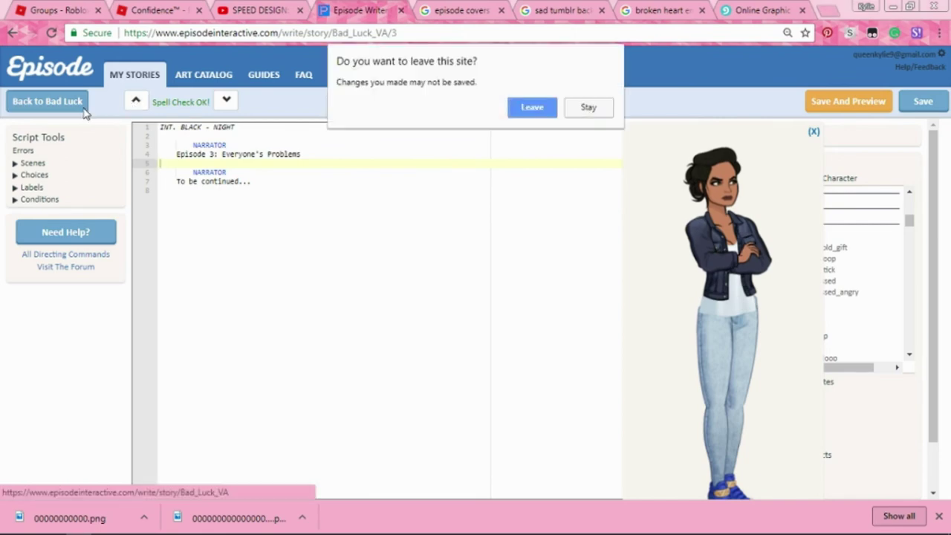
click(532, 108)
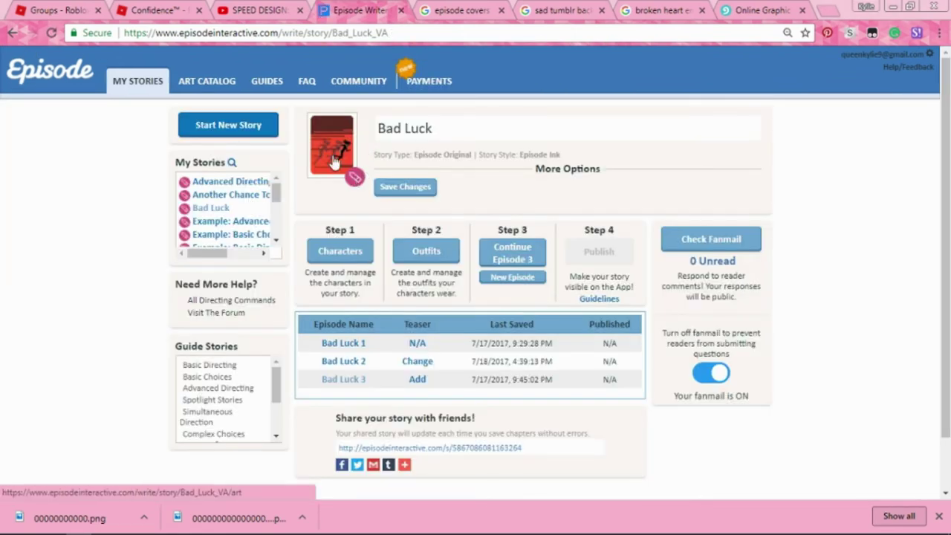
click(333, 162)
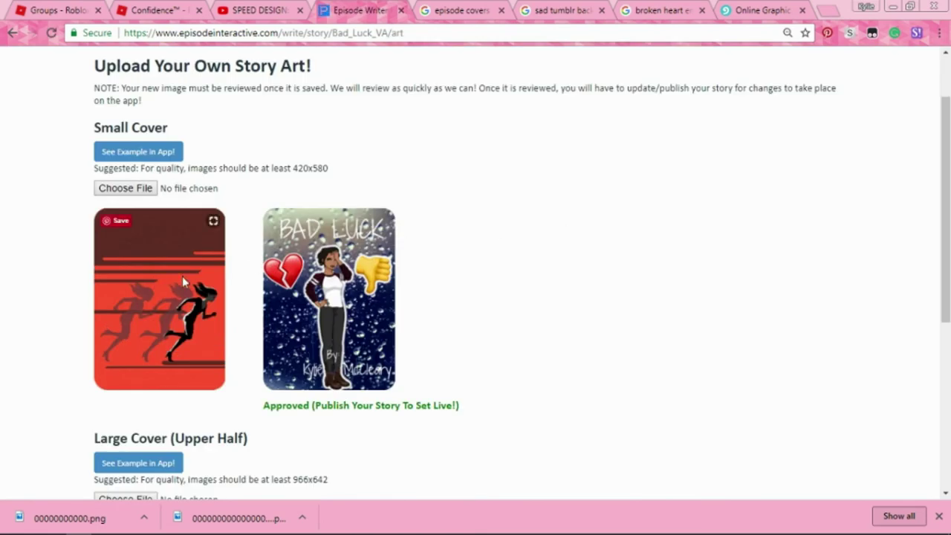
- From the small cover's file chooser, move both newly saved zero-named cover PNGs from Downloads into the CHARACTERS FOR EPISODE (BAD LUCK) folder
scroll(184, 281, down, 2)
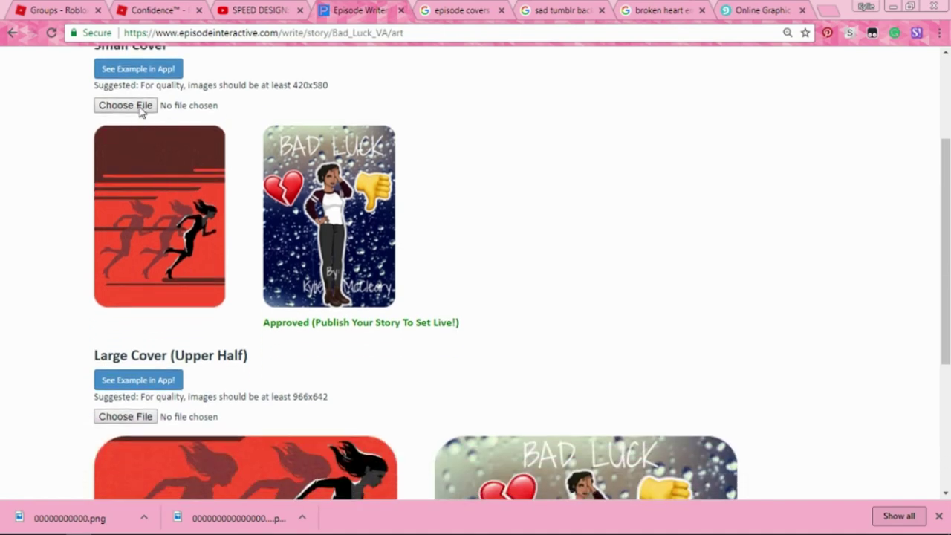
click(141, 107)
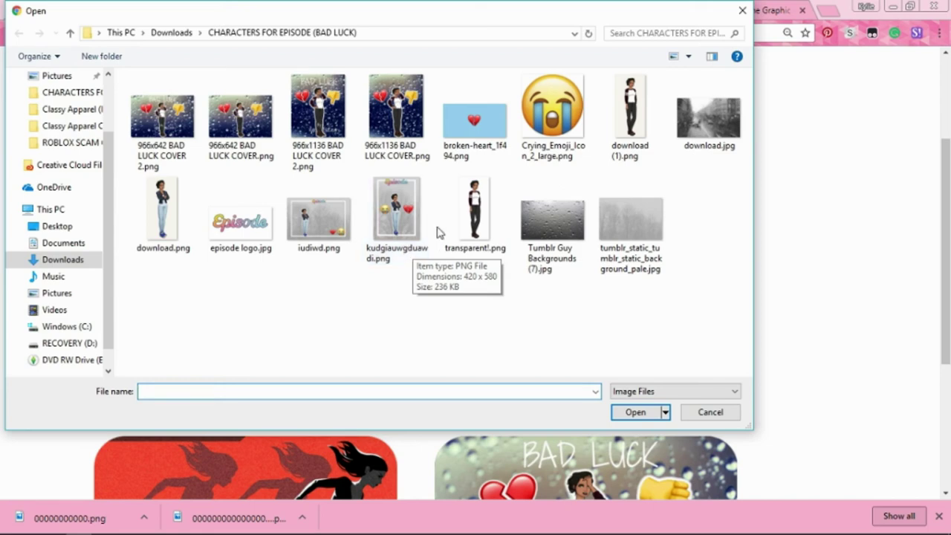
scroll(58, 141, up, 1)
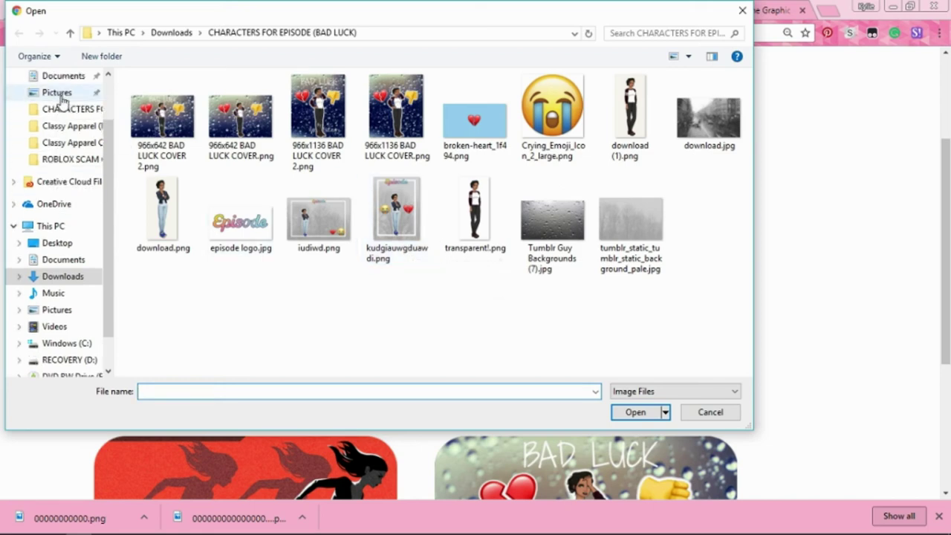
scroll(64, 95, up, 3)
click(64, 121)
scroll(334, 197, down, 10)
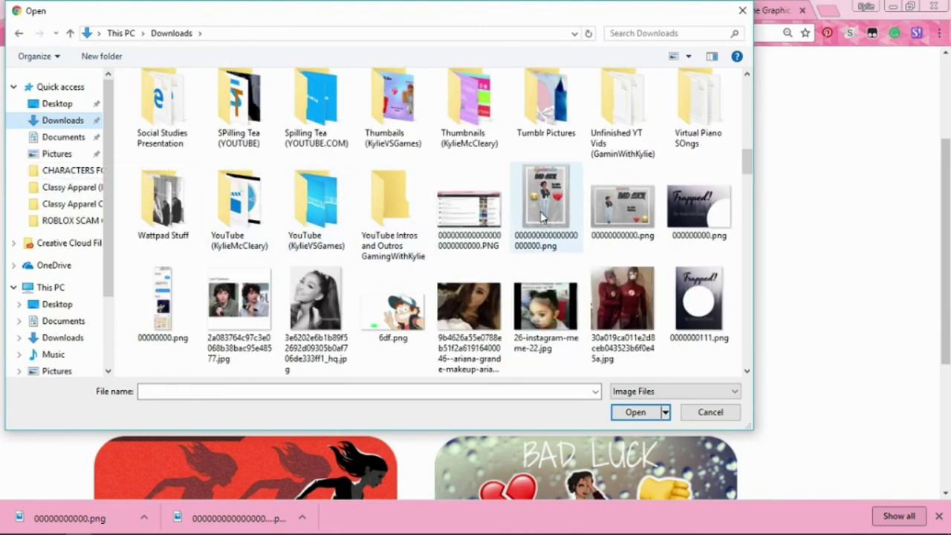
drag(543, 216, 64, 170)
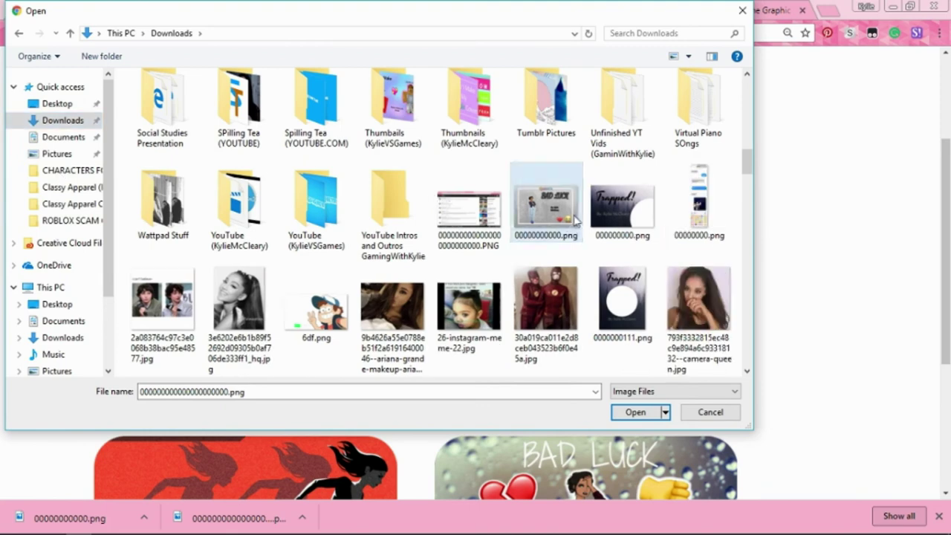
drag(575, 218, 67, 173)
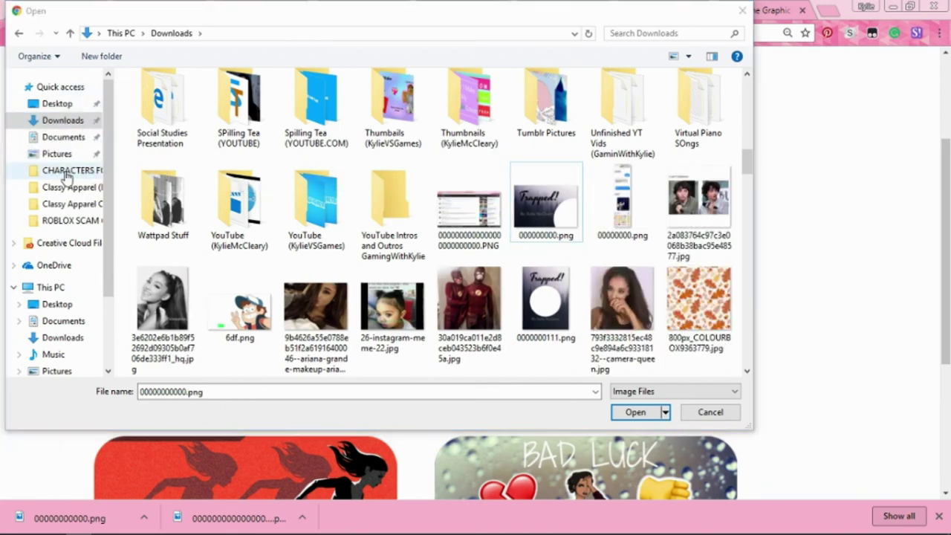
- Upload the zero-named small cover PNG from the CHARACTERS FOR EPISODE (BAD LUCK) folder, accept the content terms, save, and continue past the overwrite warning
click(67, 174)
click(190, 124)
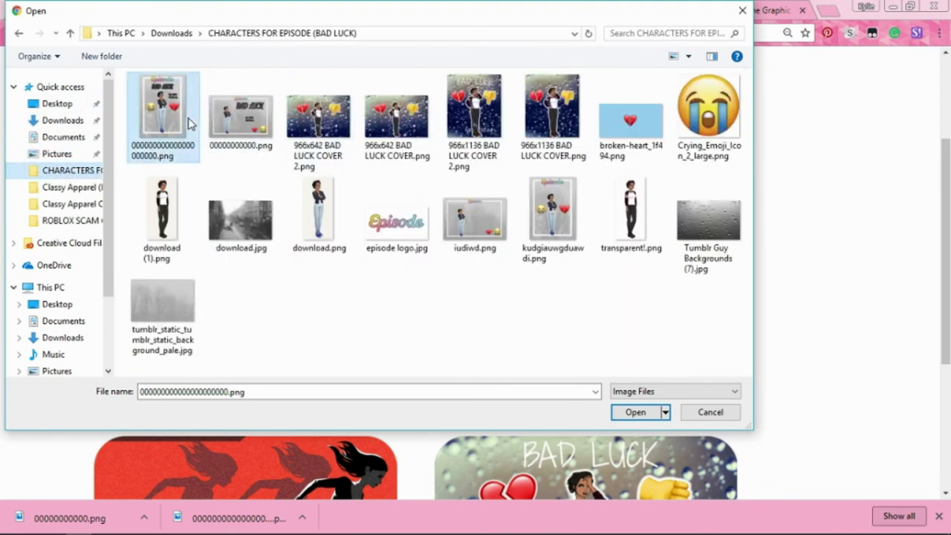
double_click(189, 124)
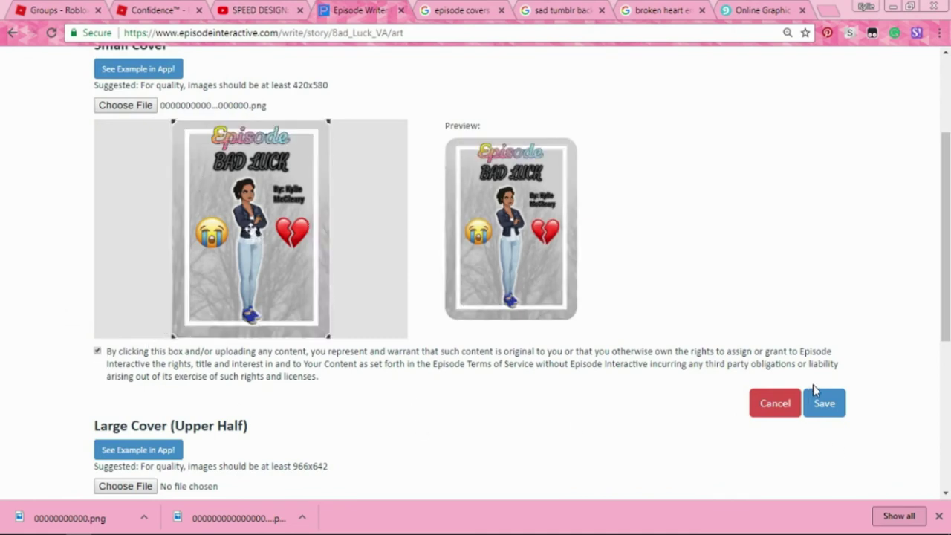
click(832, 404)
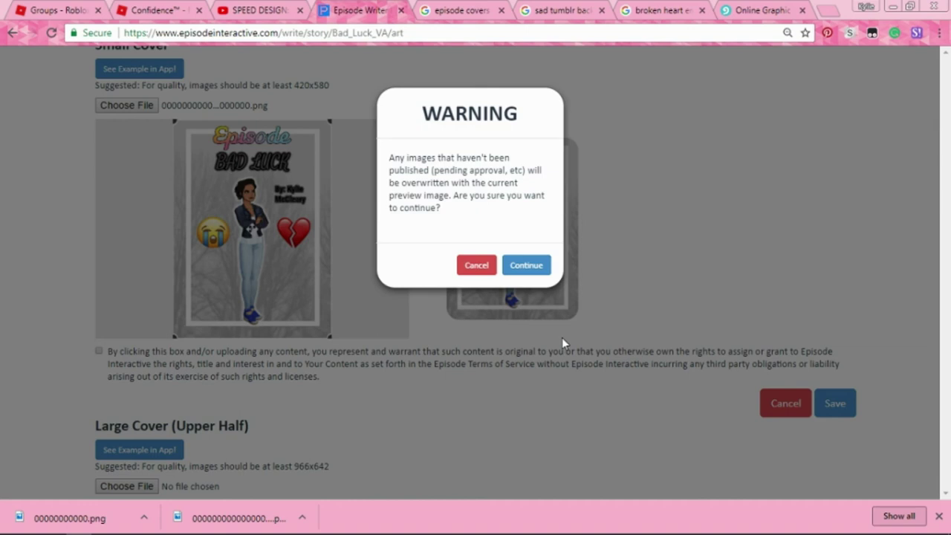
click(527, 272)
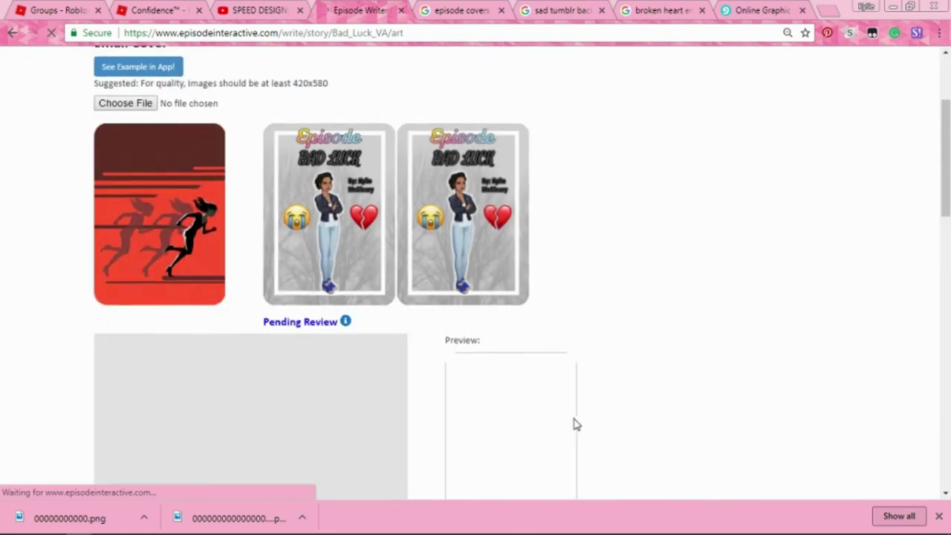
- Choose 00000000000.png from the CHARACTERS FOR EPISODE (BAD LUCK) folder as the Large Cover (Upper Half) image
scroll(576, 424, down, 1)
scroll(576, 424, down, 3)
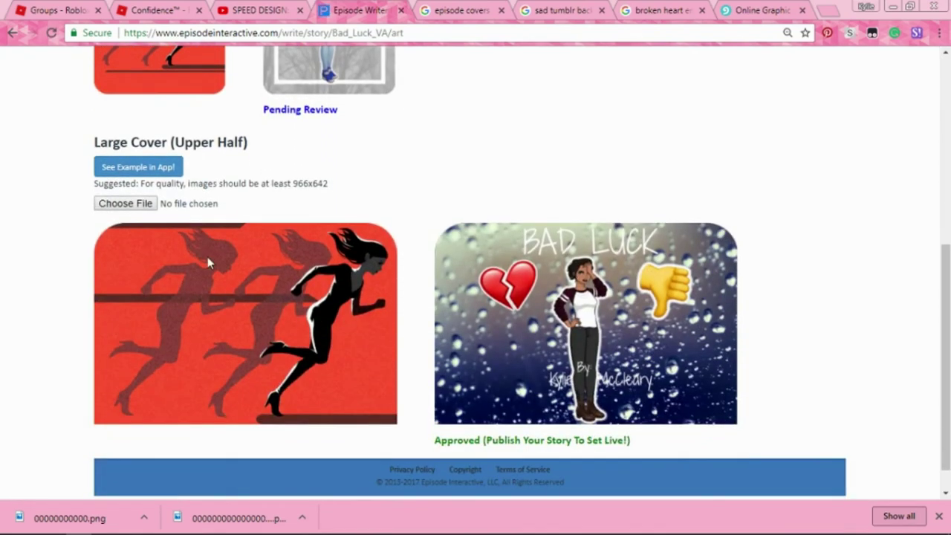
scroll(308, 190, up, 2)
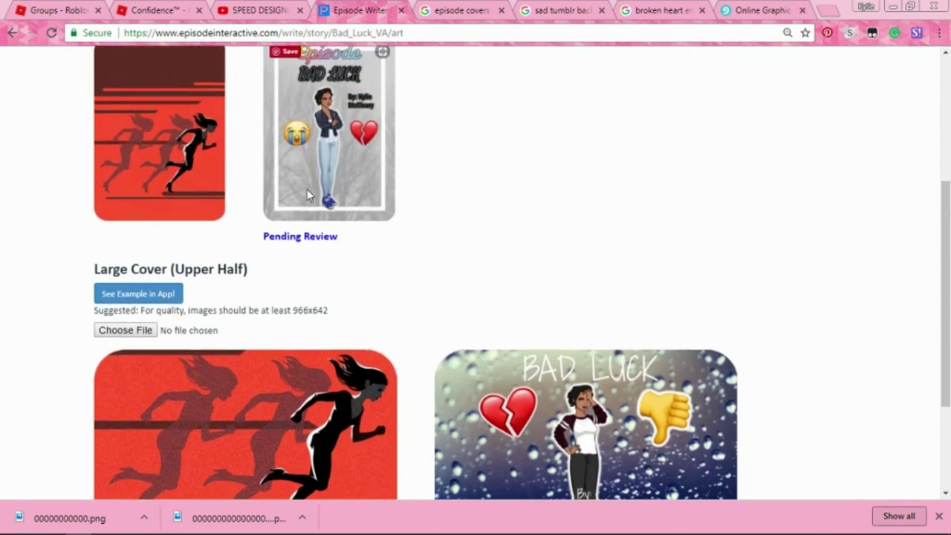
scroll(306, 189, down, 2)
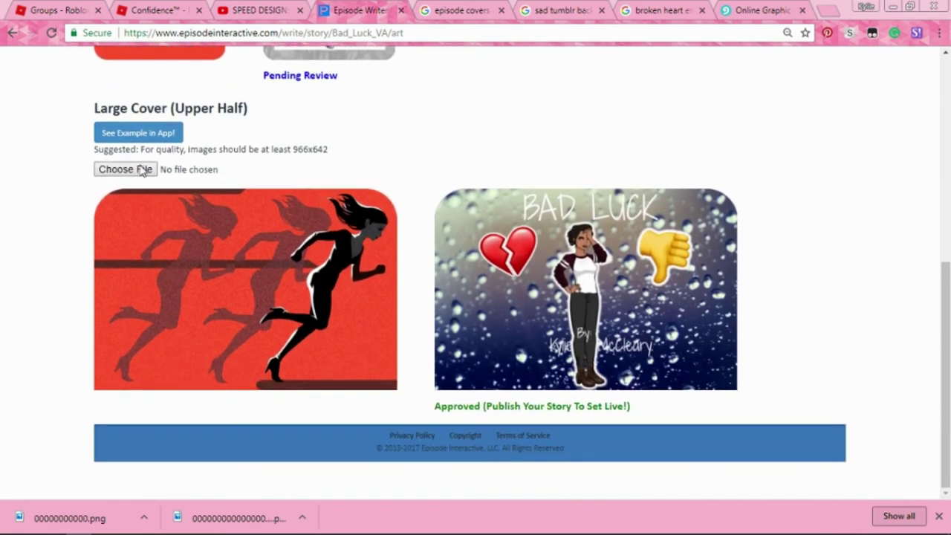
click(142, 169)
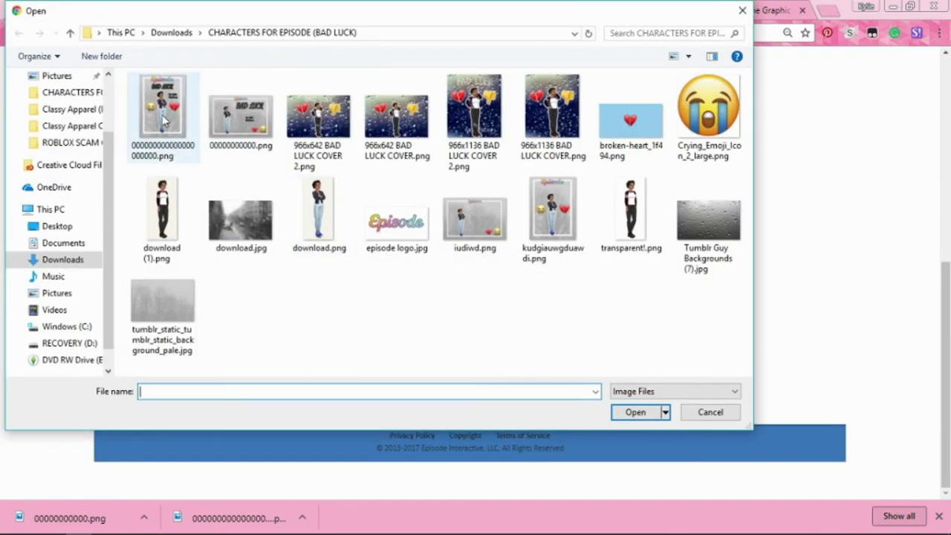
double_click(251, 131)
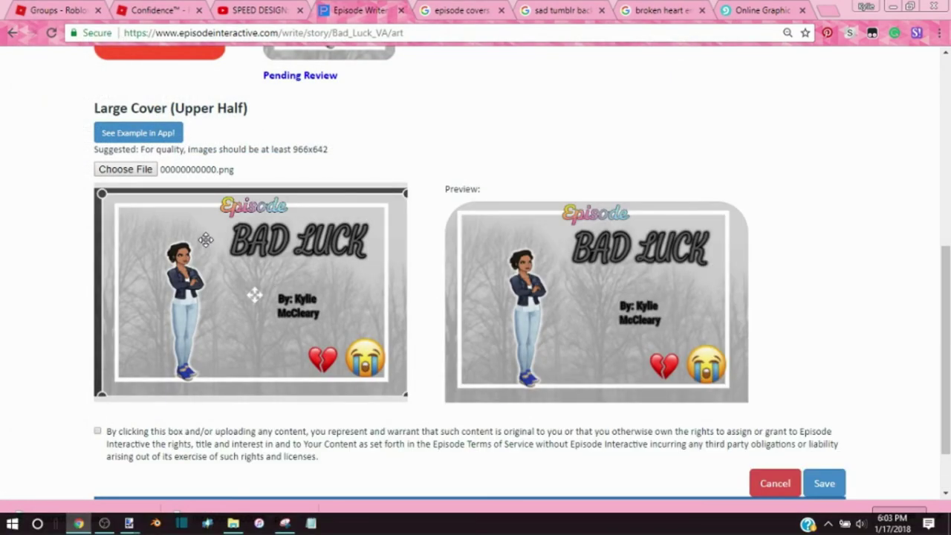
- Extend the large cover's crop to the image's upper-left corner, accept the content terms, save, and confirm overwriting the unpublished image
drag(102, 193, 51, 170)
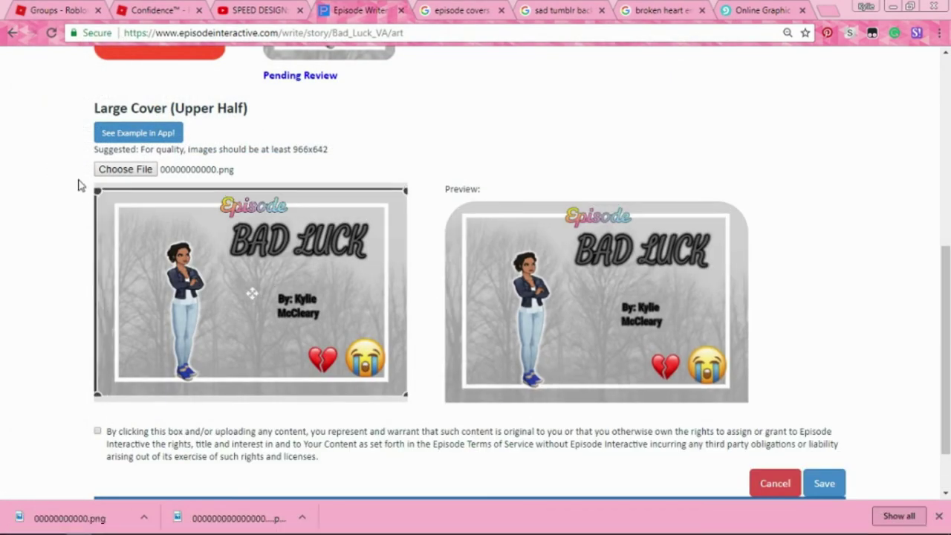
drag(99, 193, 57, 176)
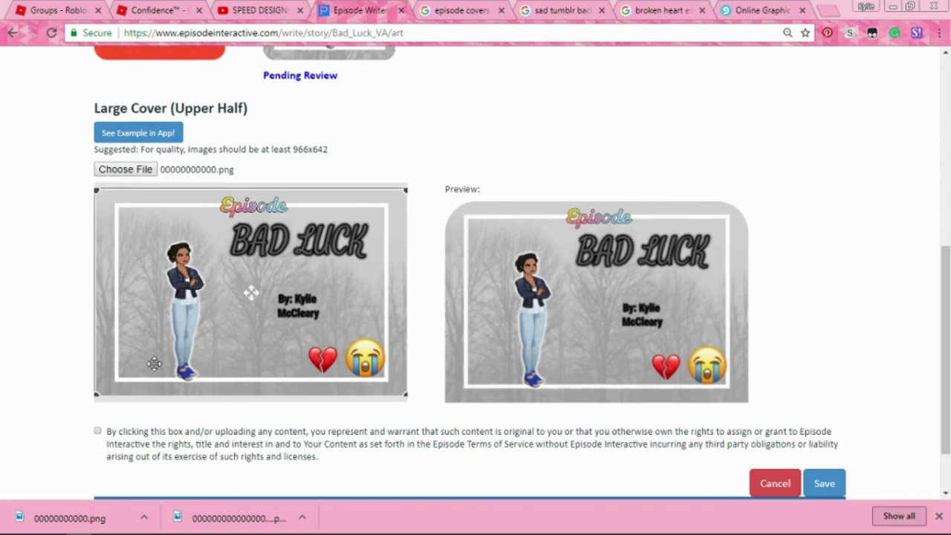
click(97, 431)
click(843, 491)
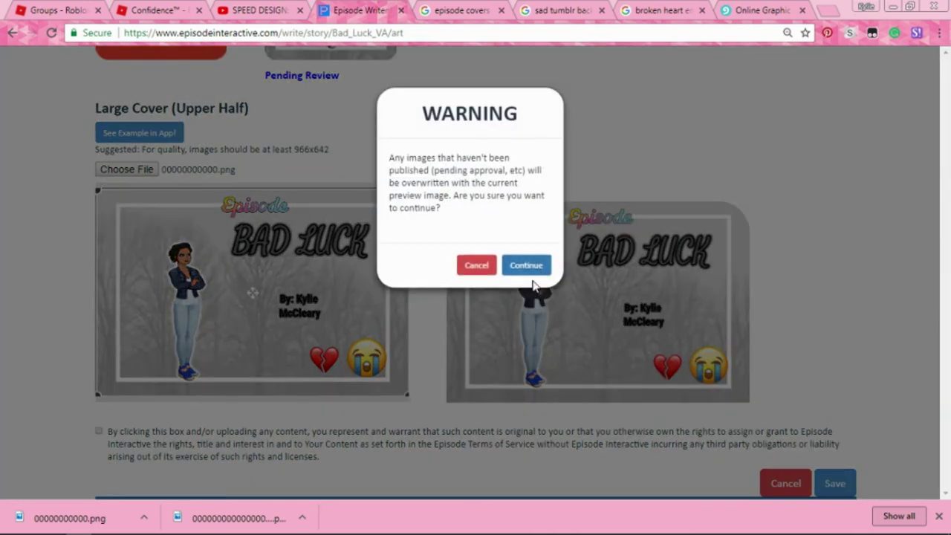
click(532, 269)
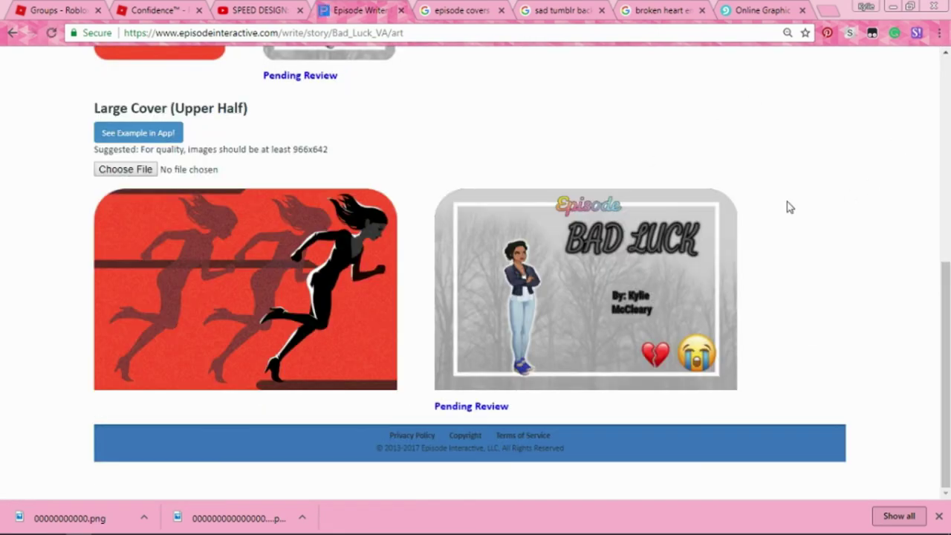
scroll(748, 252, up, 3)
scroll(748, 252, down, 2)
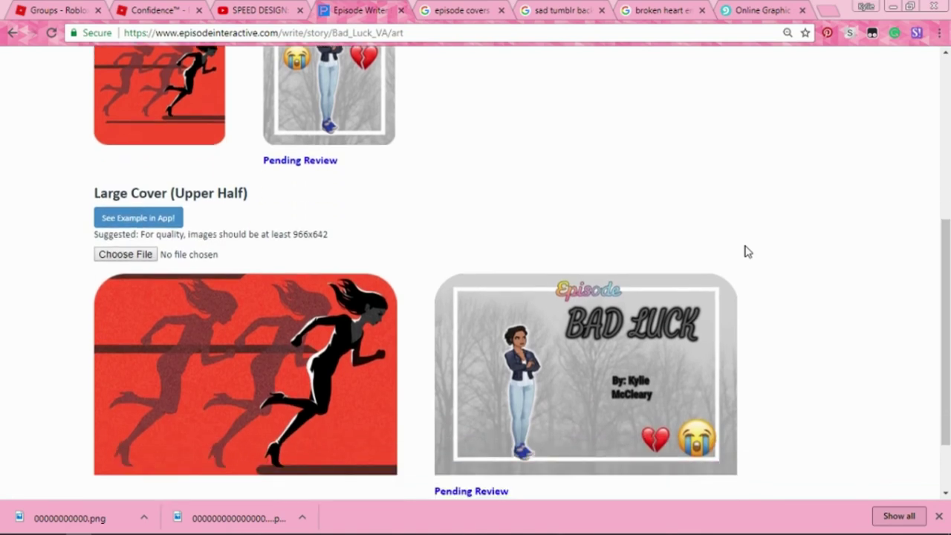
scroll(748, 252, up, 3)
mouse_move(104, 524)
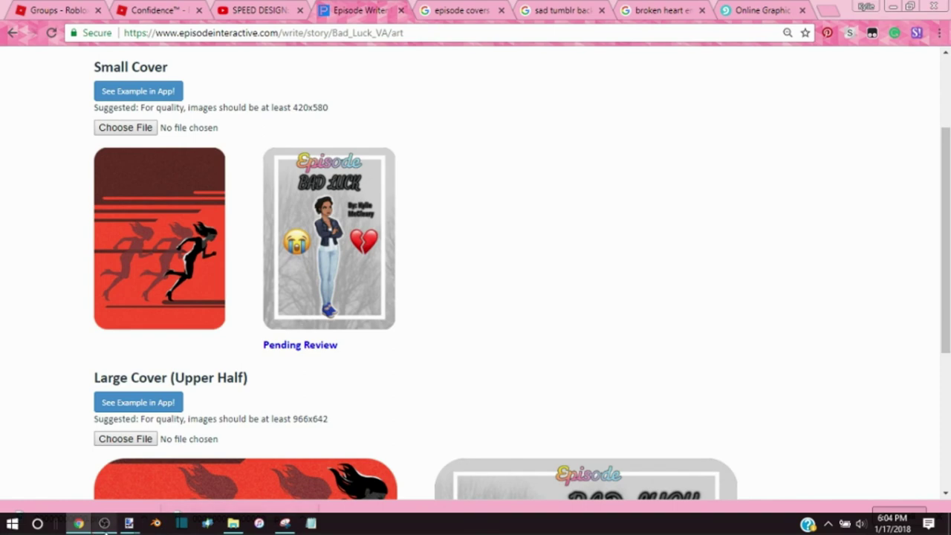
click(104, 524)
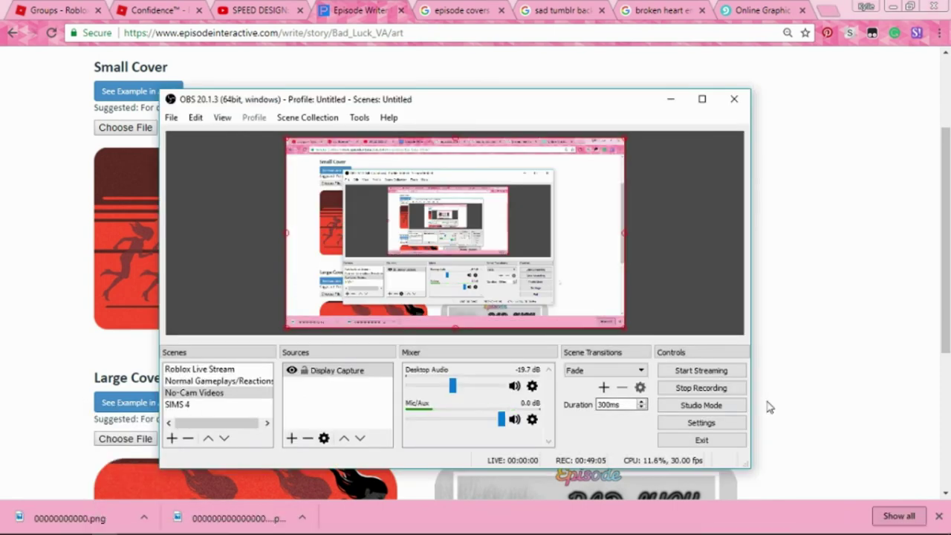
click(837, 407)
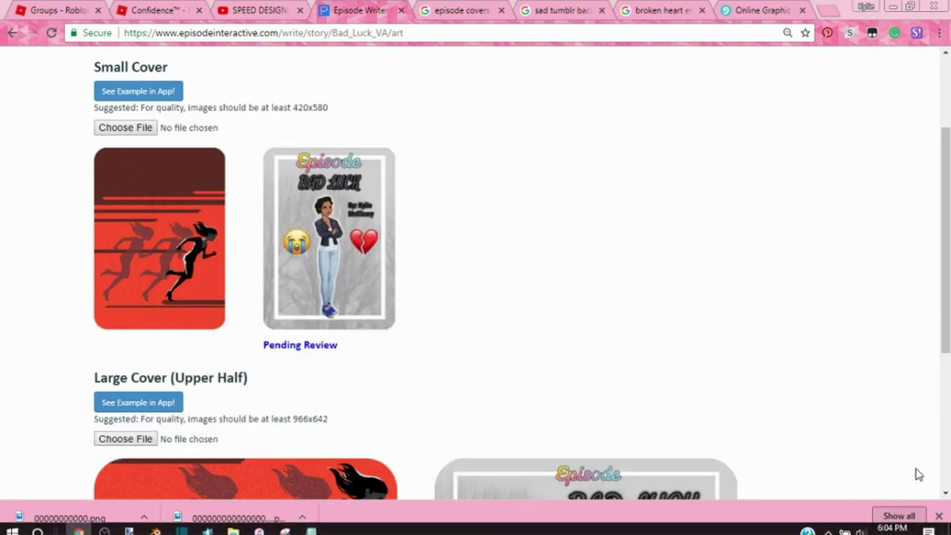
- Dismiss the browser's download list and close the broken heart emoji, sad tumblr background, episode covers and FotoJet editor pages
click(939, 516)
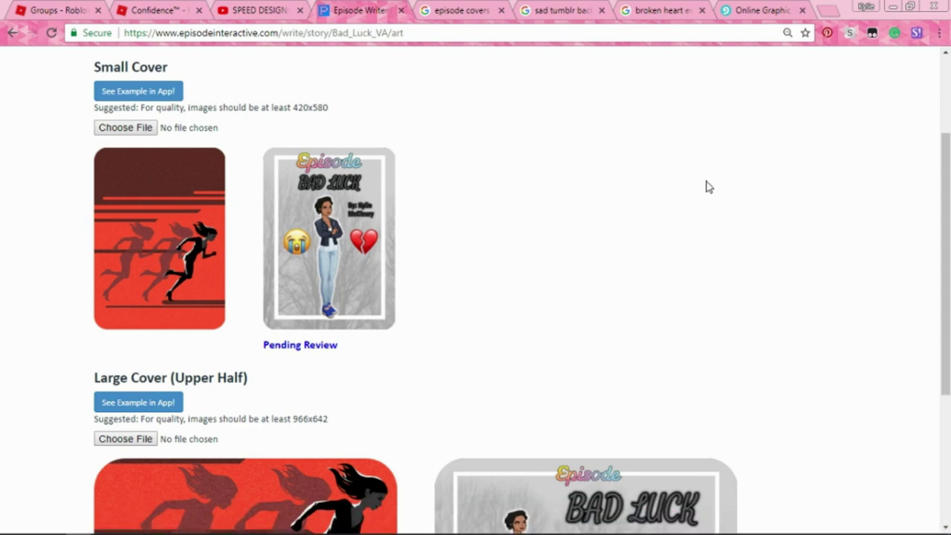
click(657, 9)
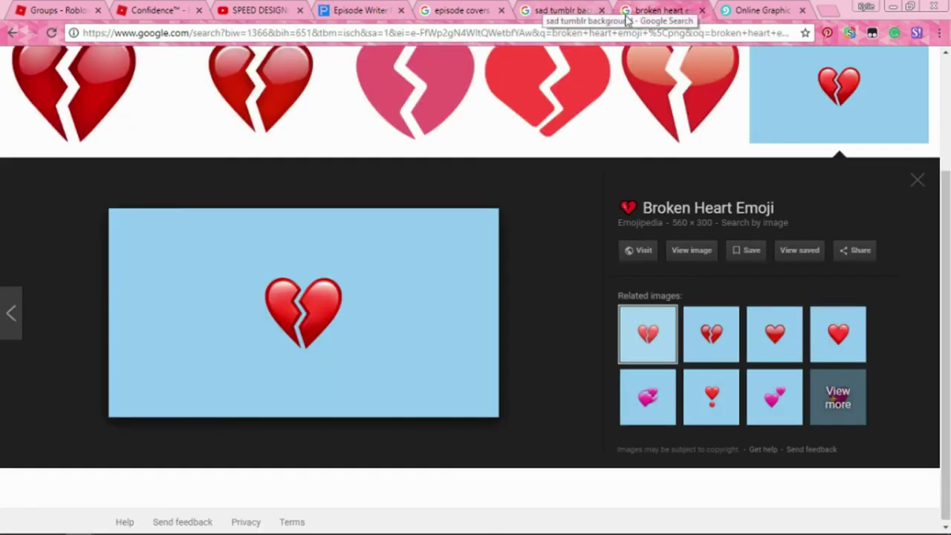
click(701, 11)
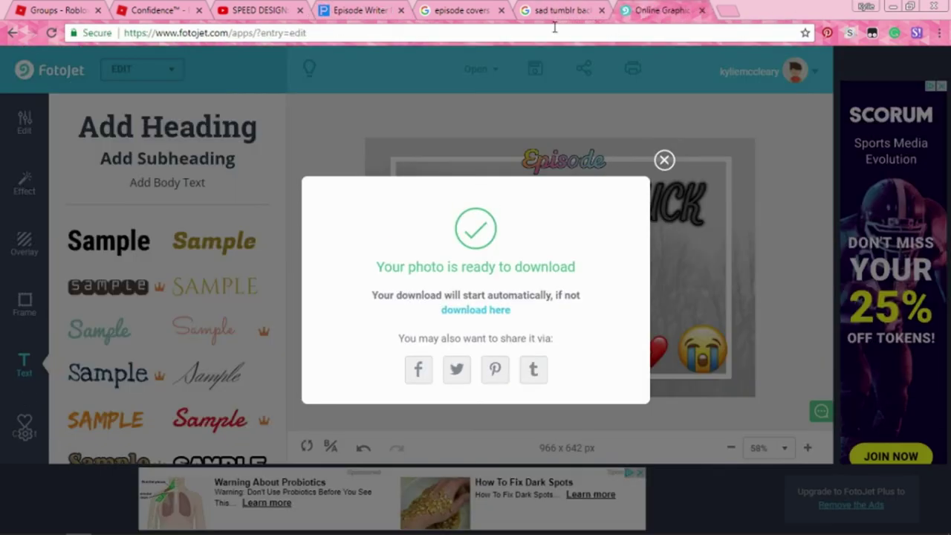
click(602, 11)
click(502, 11)
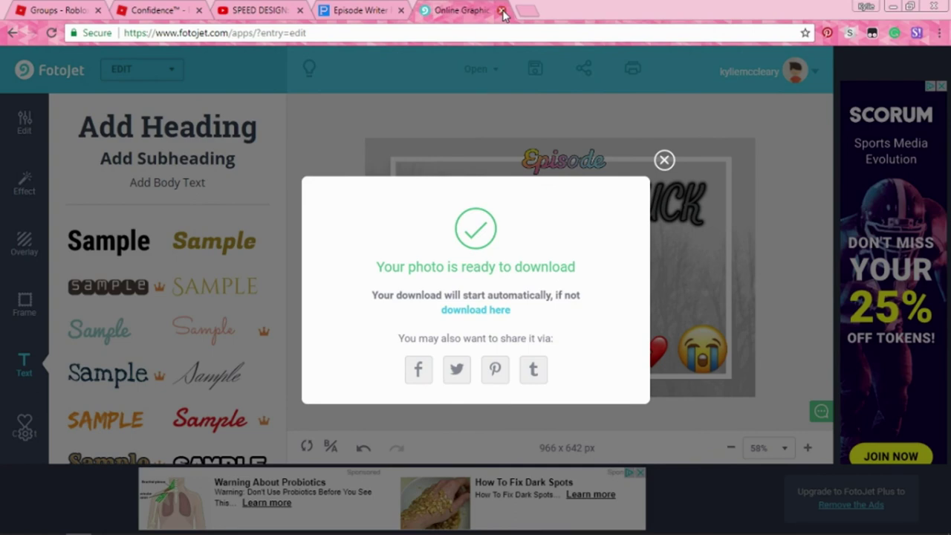
click(502, 11)
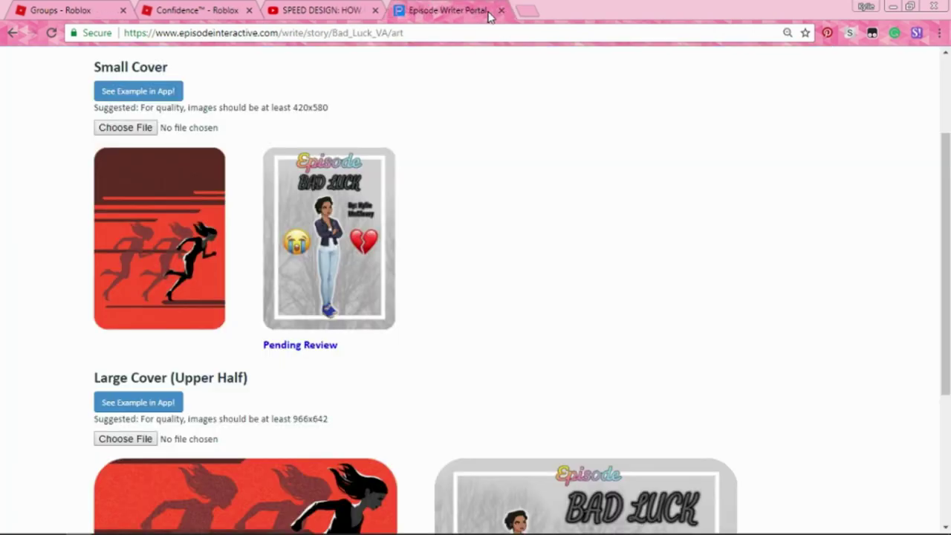
- Open fotojet.com in a new browser tab and return to the SPEED DESIGN: HOW I MAKE MY EPISODE COVERS! video on YouTube
click(520, 13)
text(fotojet.com)
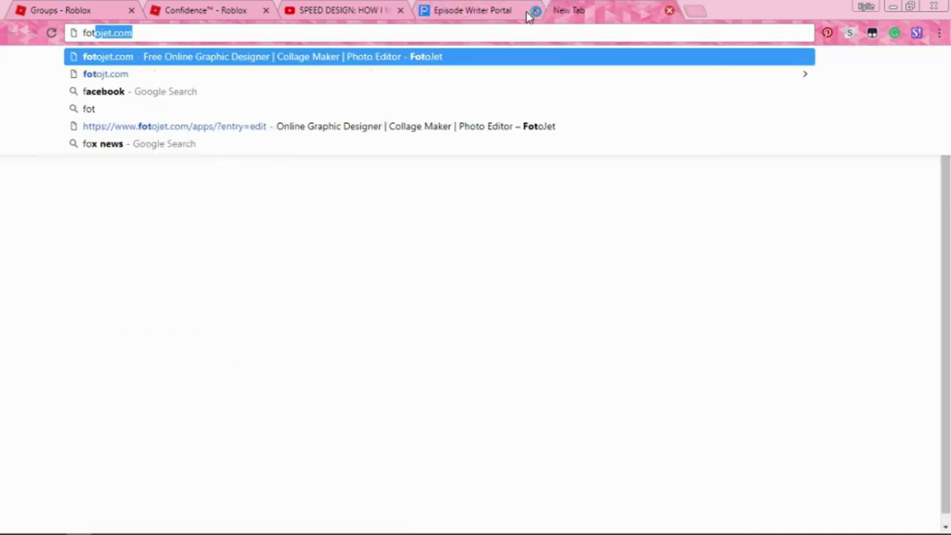
key(Return)
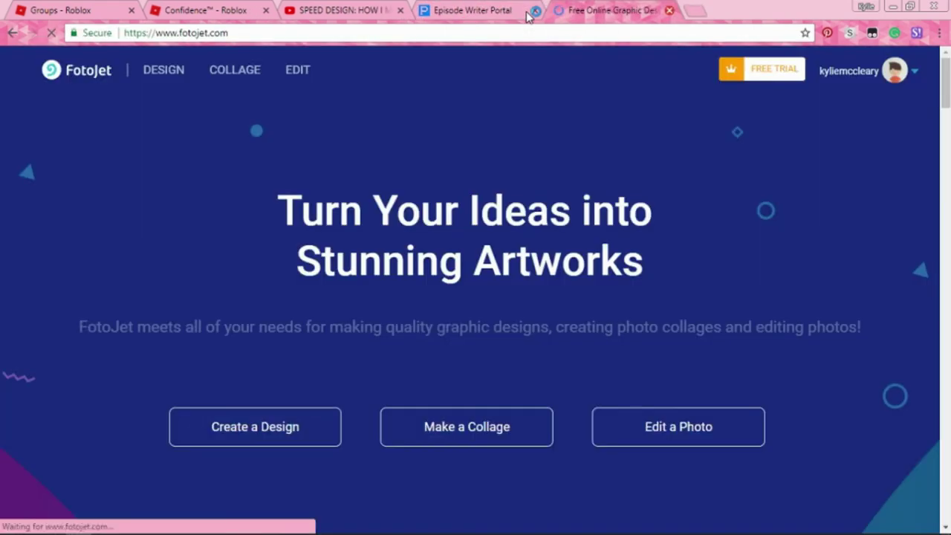
click(321, 10)
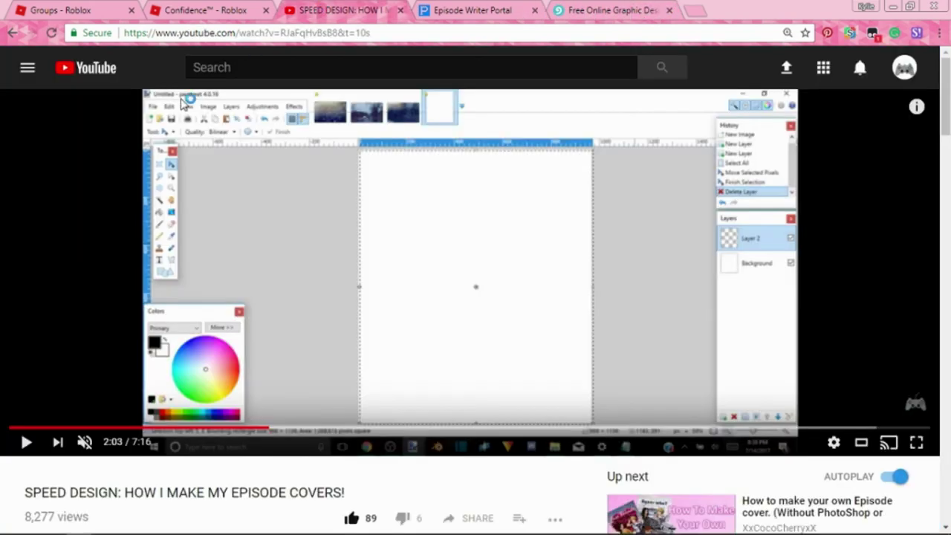